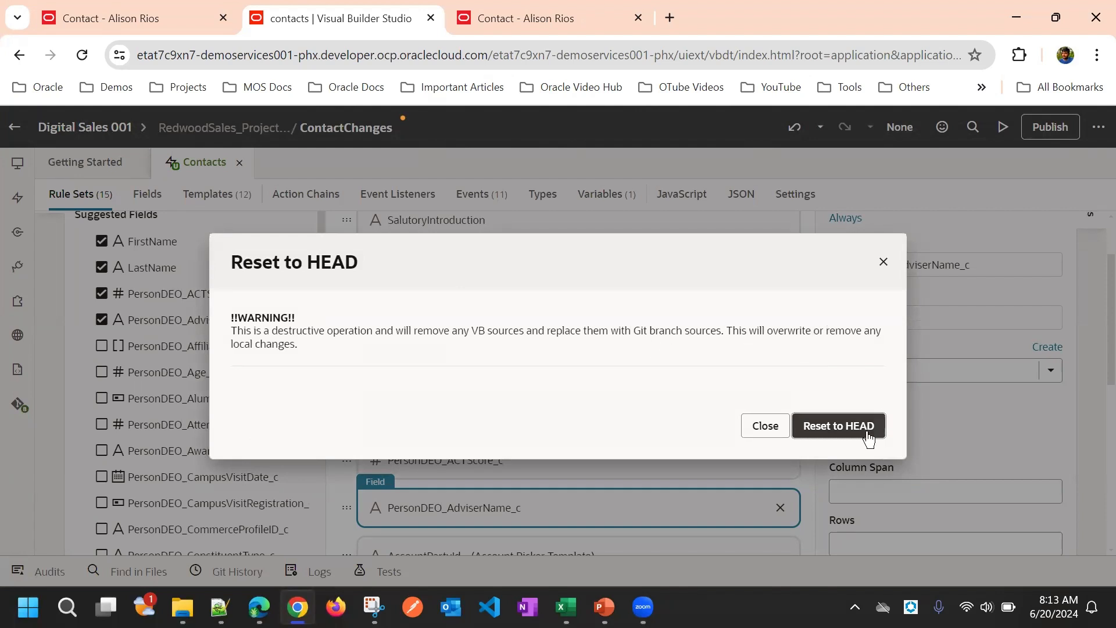
Reset the ContactChanges workspace to HEAD, discarding the local changes
left_click(846, 434)
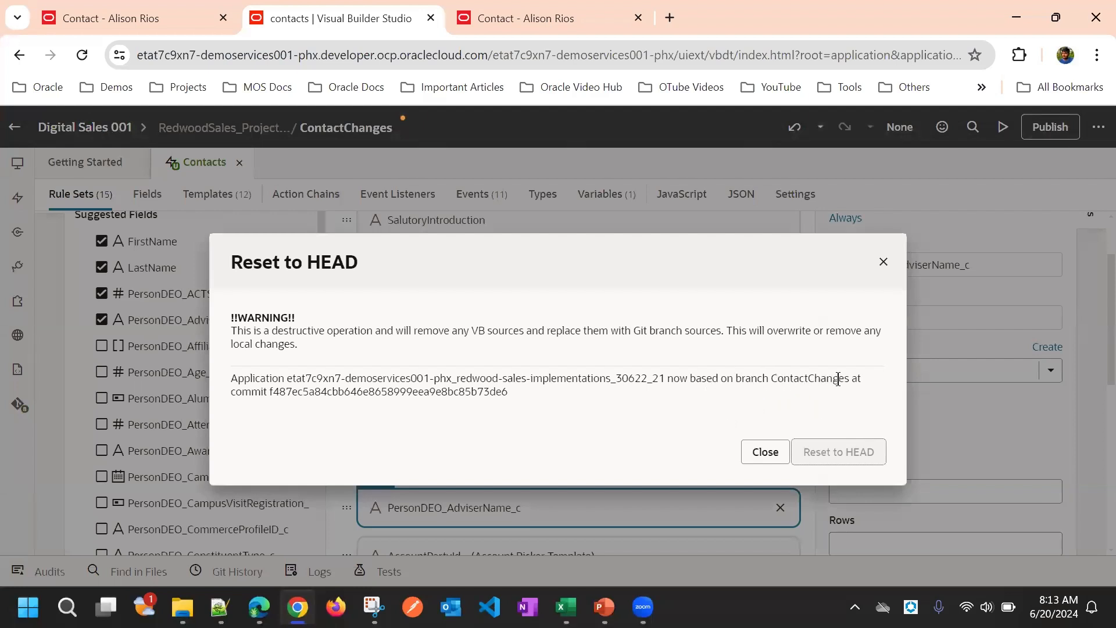
left_click(765, 452)
Examine the fields selected for display in the Demo Contact Details Page layout
scroll(596, 440, "down", 2)
scroll(576, 377, "up", 2)
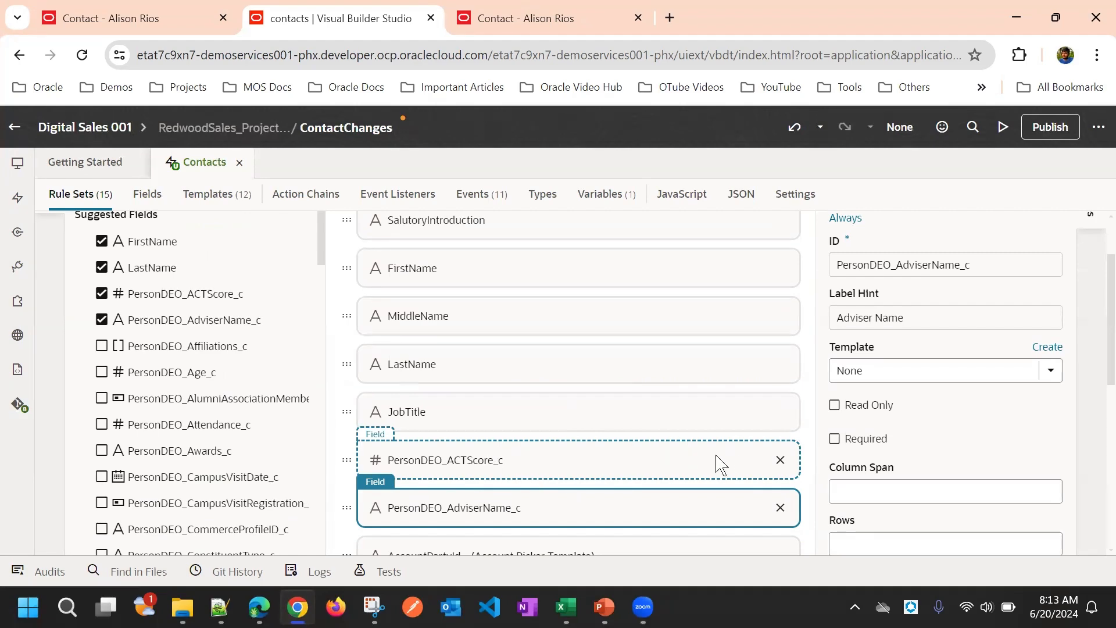
scroll(535, 428, "up", 2)
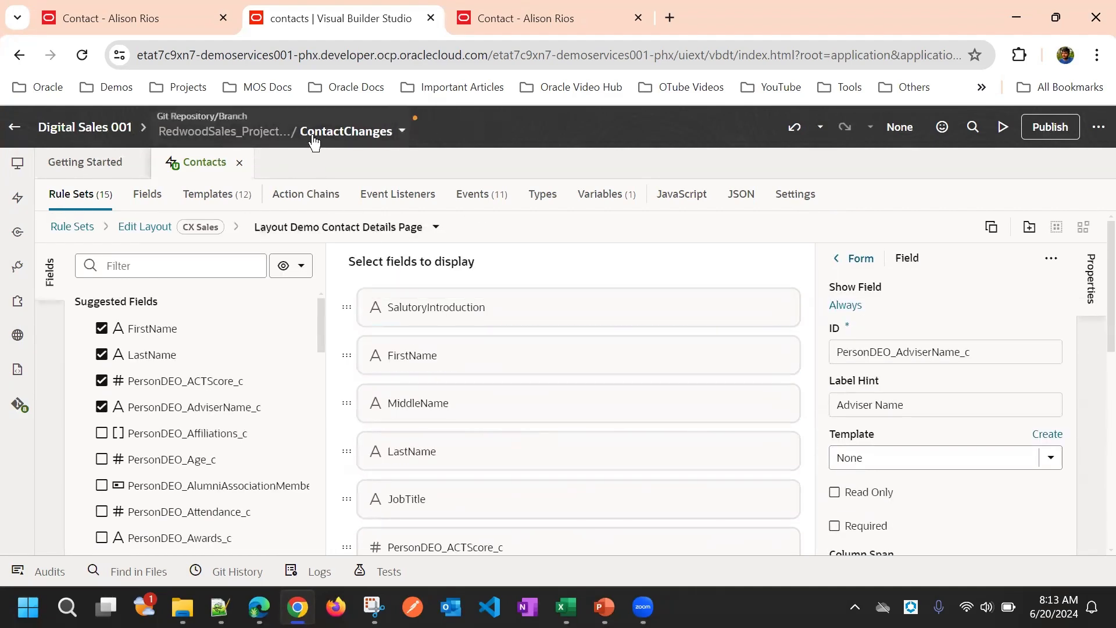
scroll(497, 407, "down", 5)
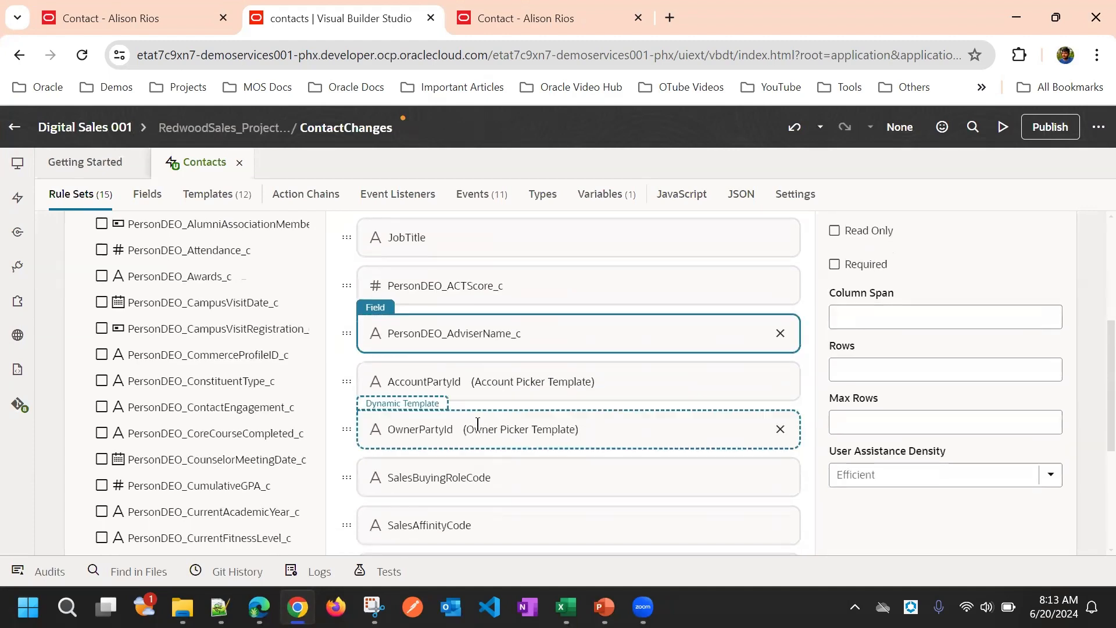
scroll(490, 424, "up", 3)
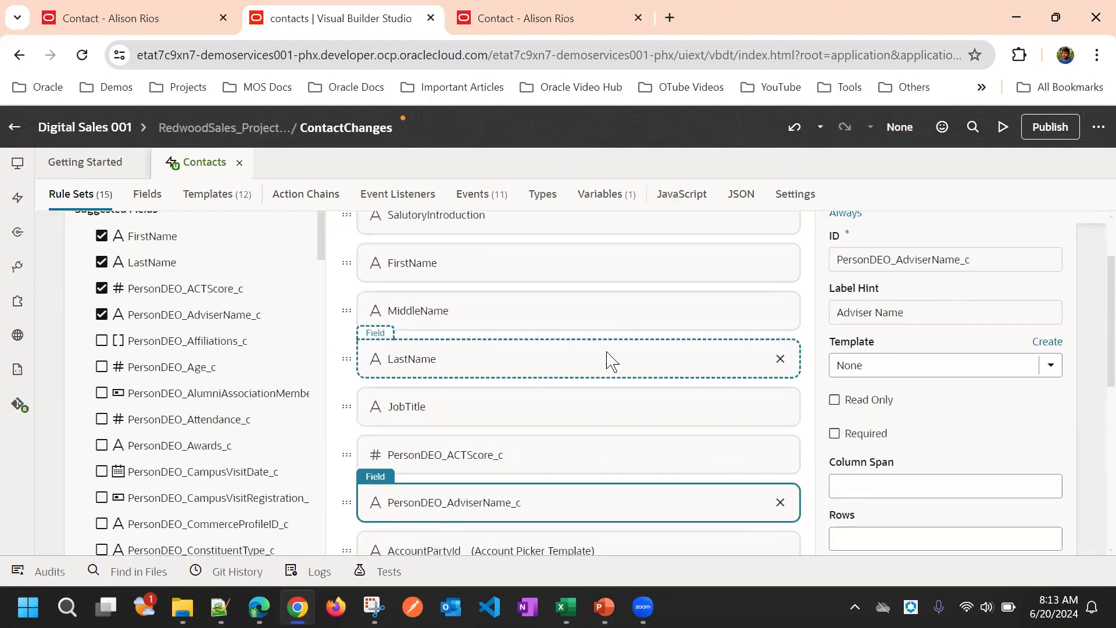
scroll(605, 356, "down", 5)
scroll(605, 356, "up", 3)
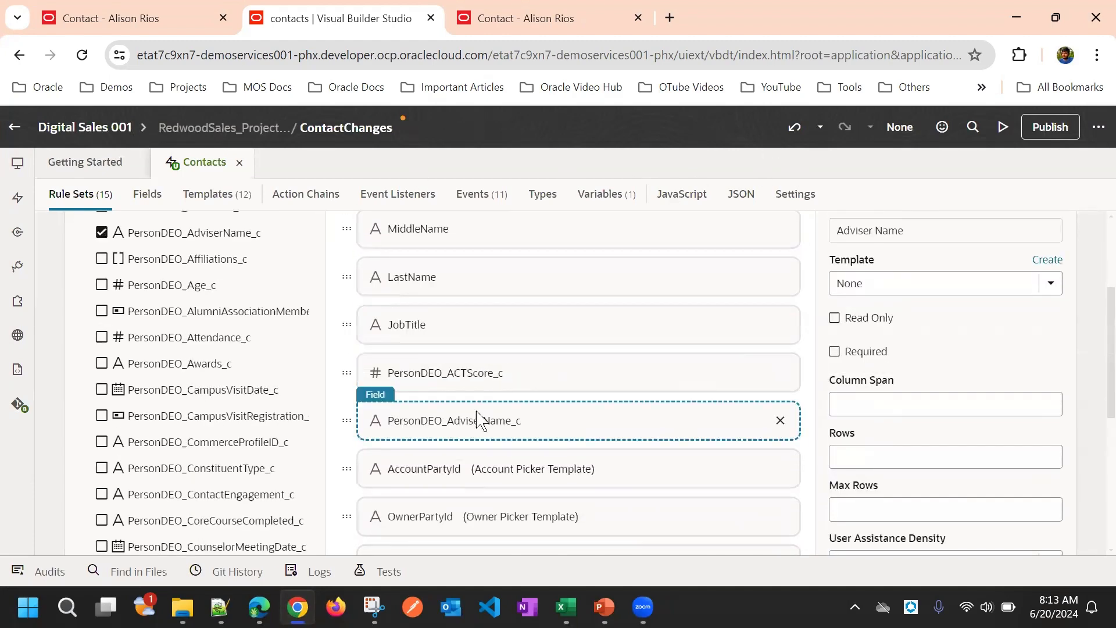
scroll(640, 351, "up", 3)
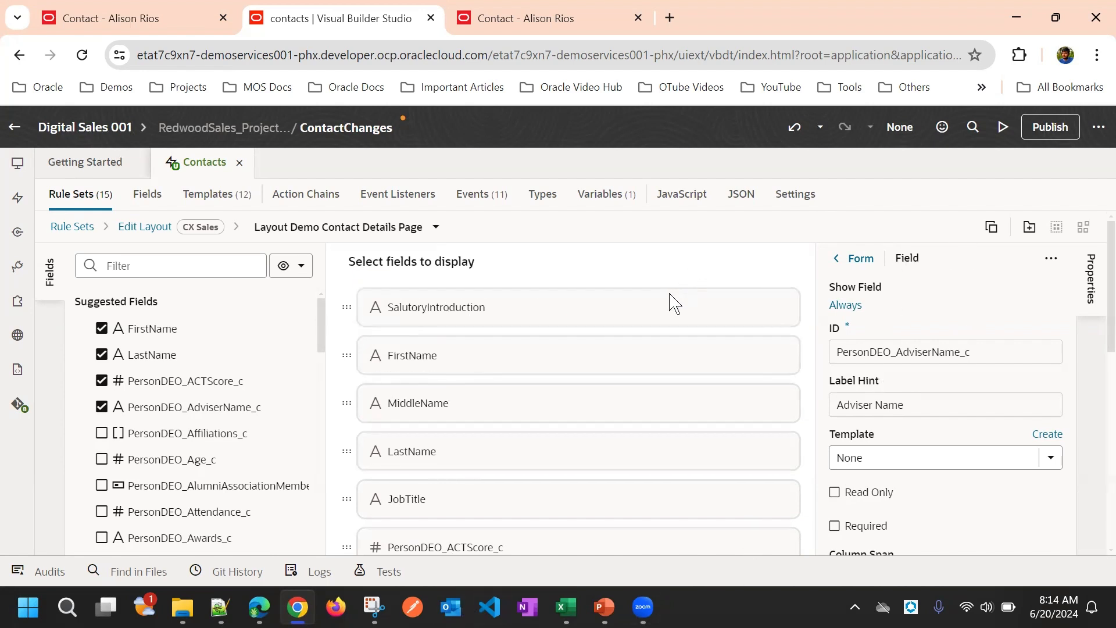
Examine the field-level properties of FirstName in the Demo Contact Details Page layout
left_click(526, 367)
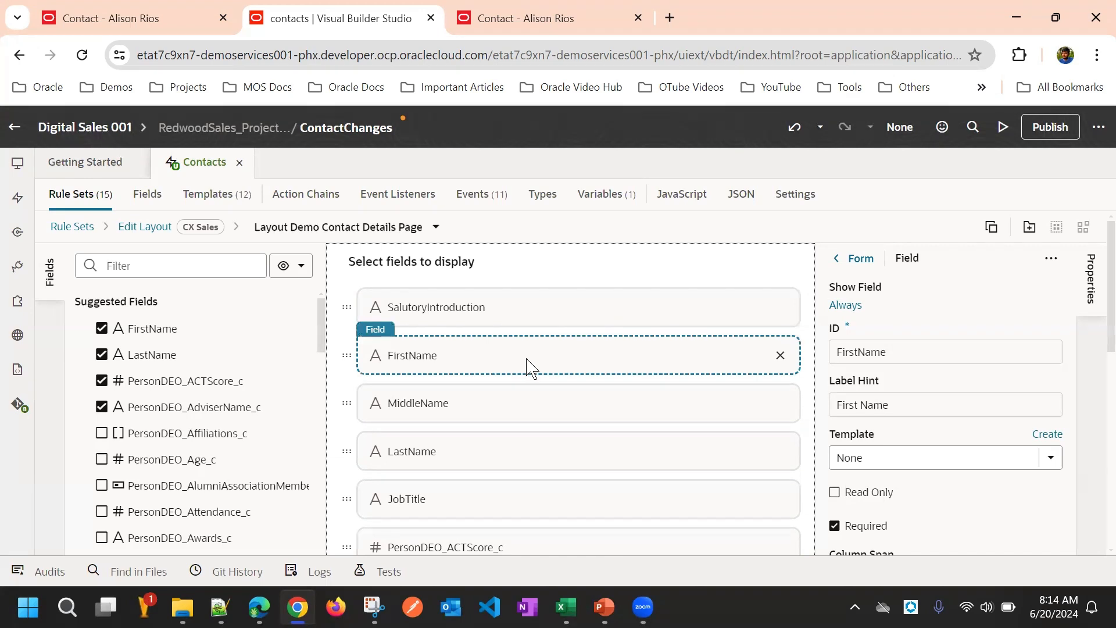
left_click(851, 258)
left_click(555, 361)
scroll(864, 292, "down", 3)
scroll(862, 325, "up", 3)
scroll(876, 348, "down", 10)
scroll(887, 372, "up", 10)
Examine the form-level properties of the layout, including Read Only, formatting, label and column settings
left_click(859, 260)
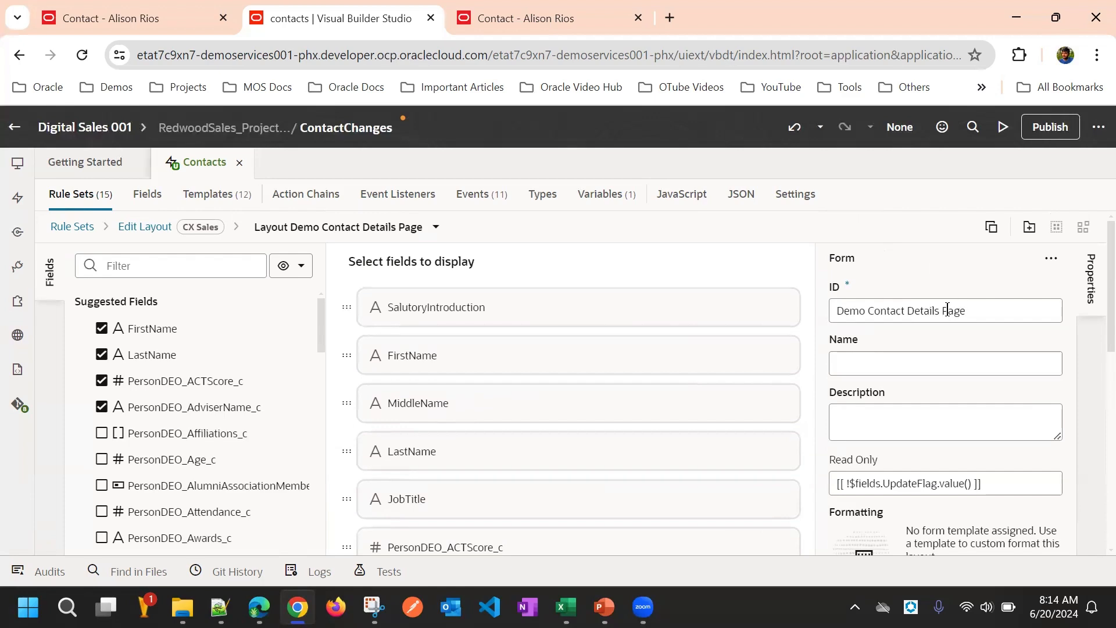
scroll(948, 309, "down", 3)
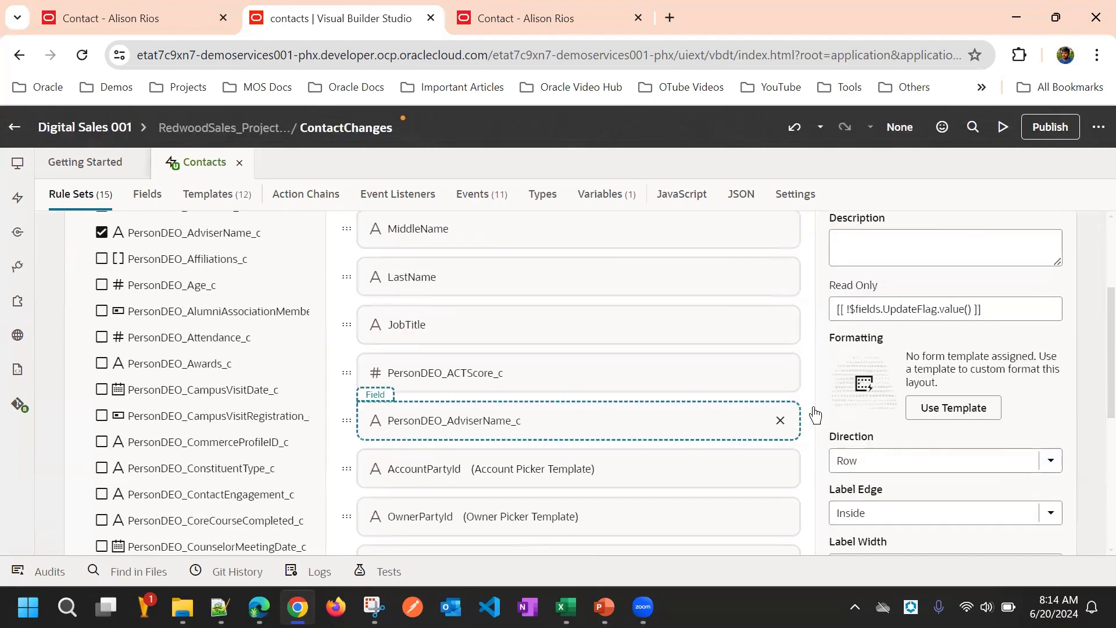
scroll(882, 443, "down", 4)
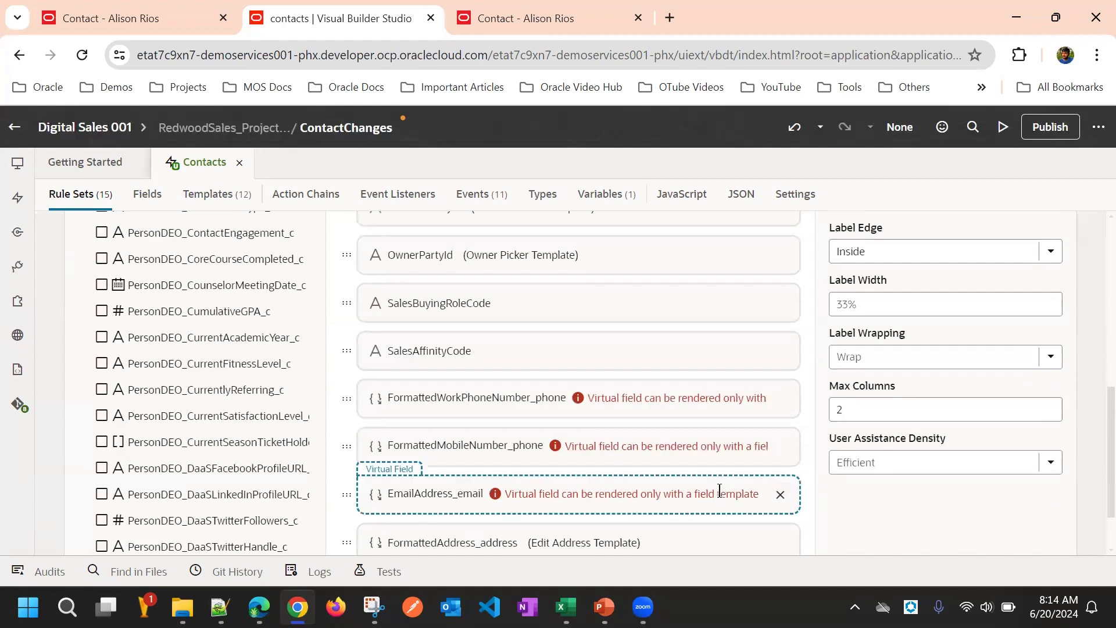
scroll(486, 369, "down", 2)
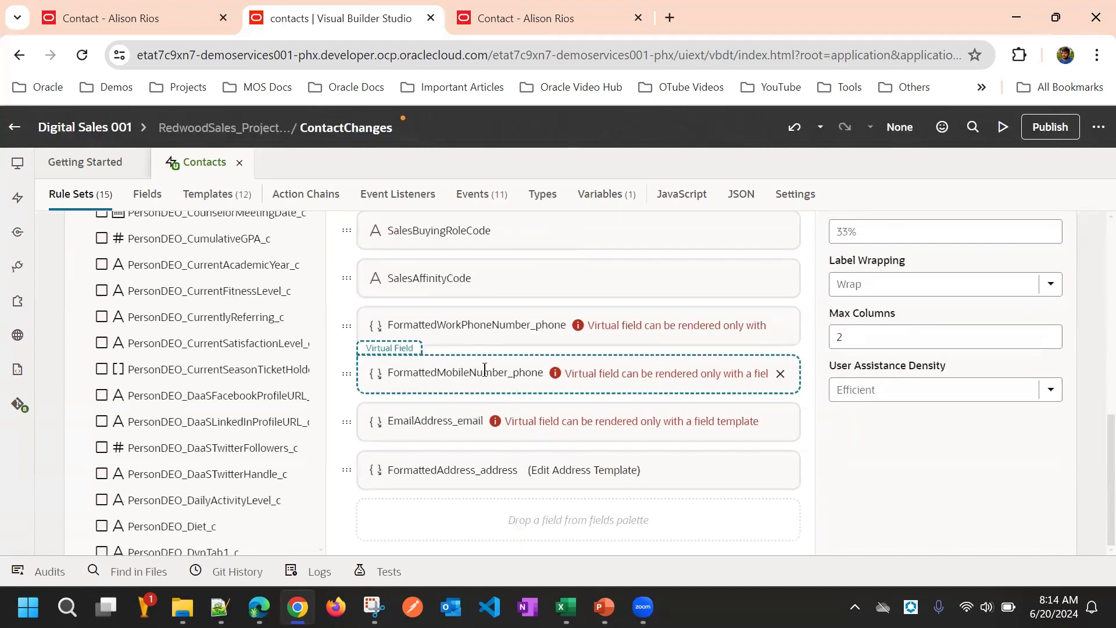
scroll(603, 436, "up", 6)
scroll(575, 423, "up", 3)
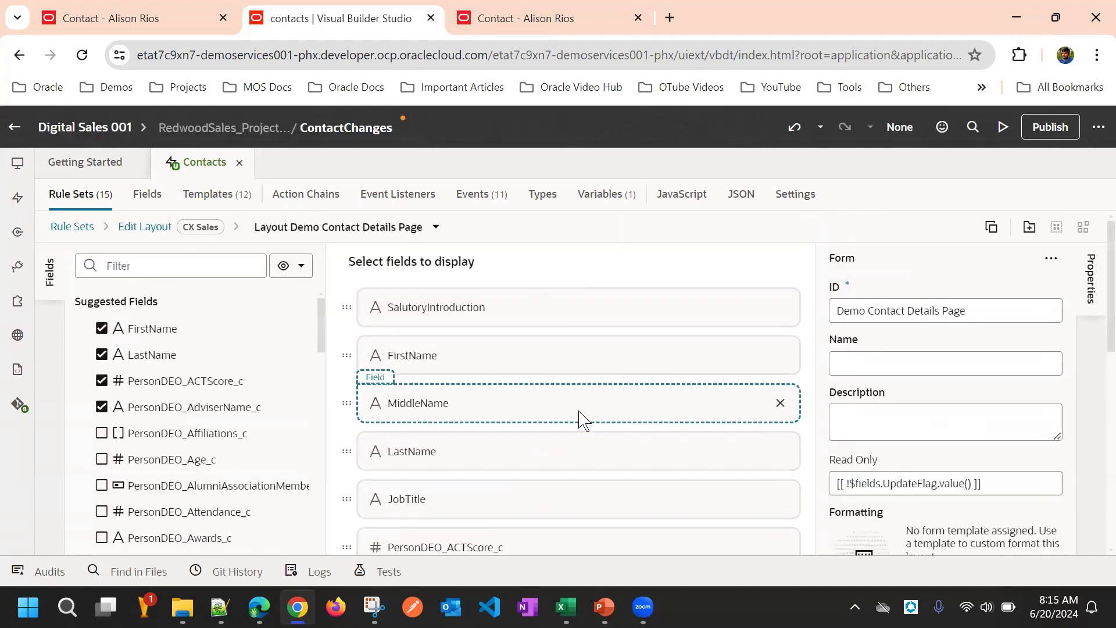
scroll(878, 368, "down", 3)
scroll(866, 343, "down", 3)
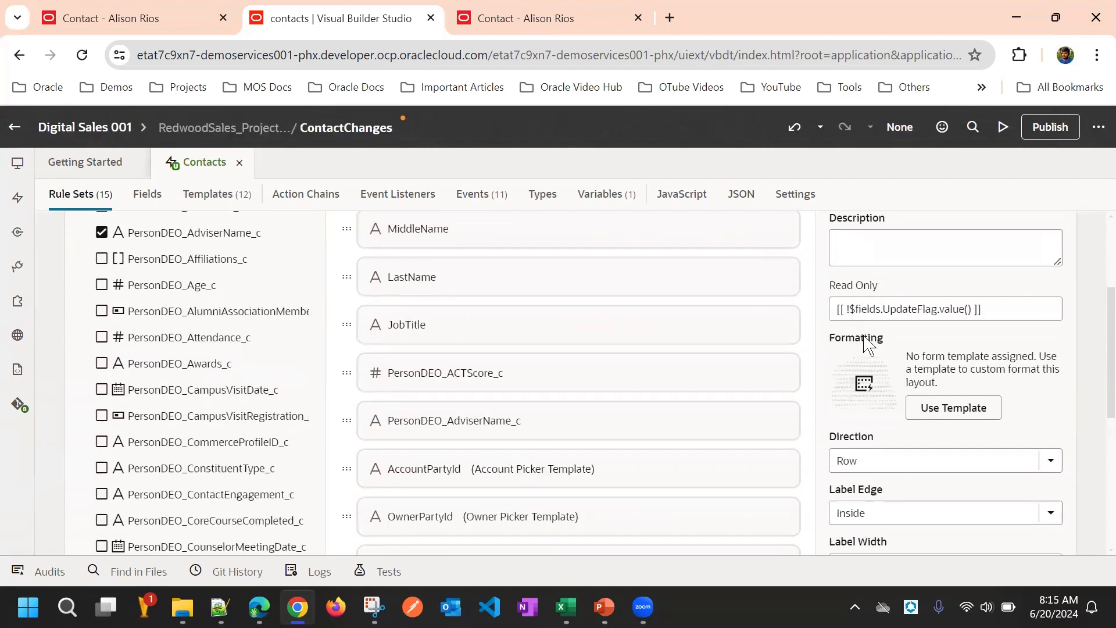
scroll(859, 348, "up", 1)
scroll(860, 343, "up", 1)
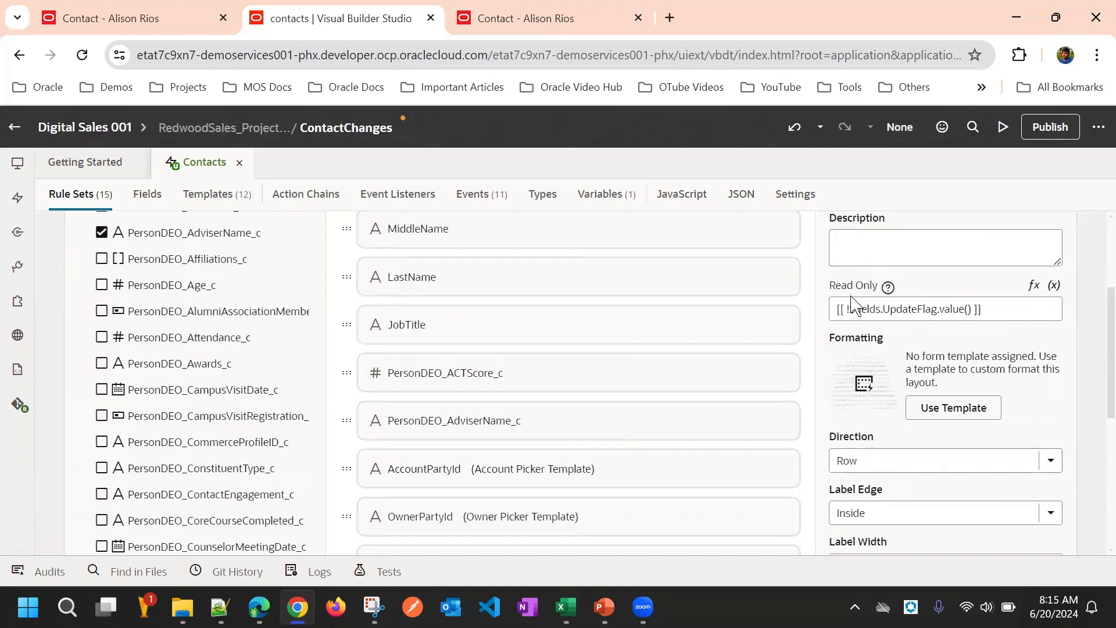
Set the form's Read Only property to true and preview the contact edit page
left_click(1004, 308)
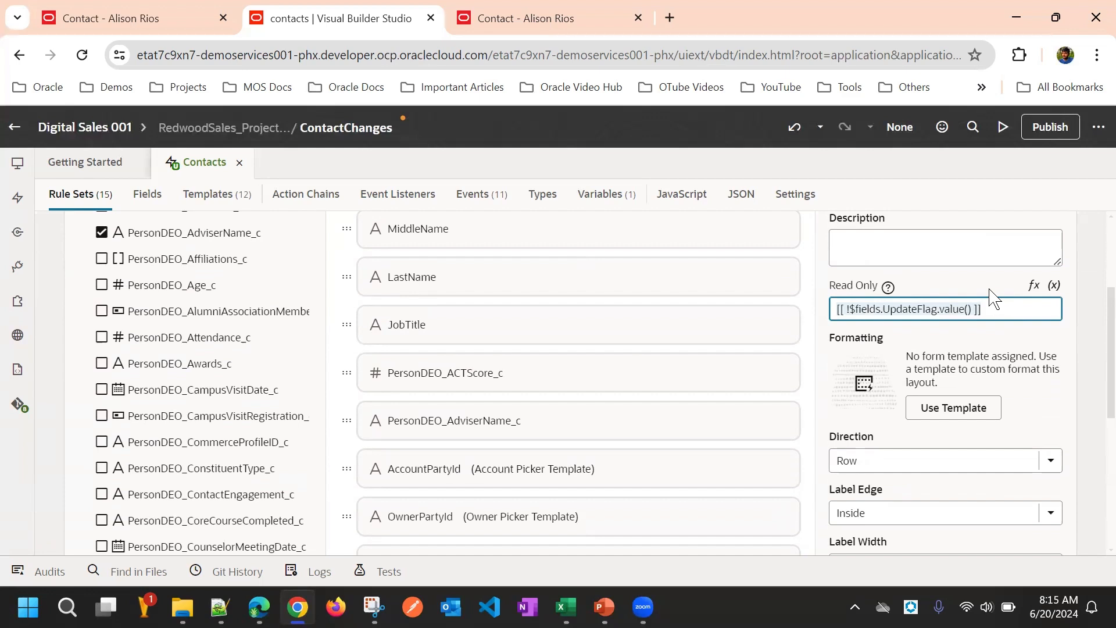
key("BackSpace")
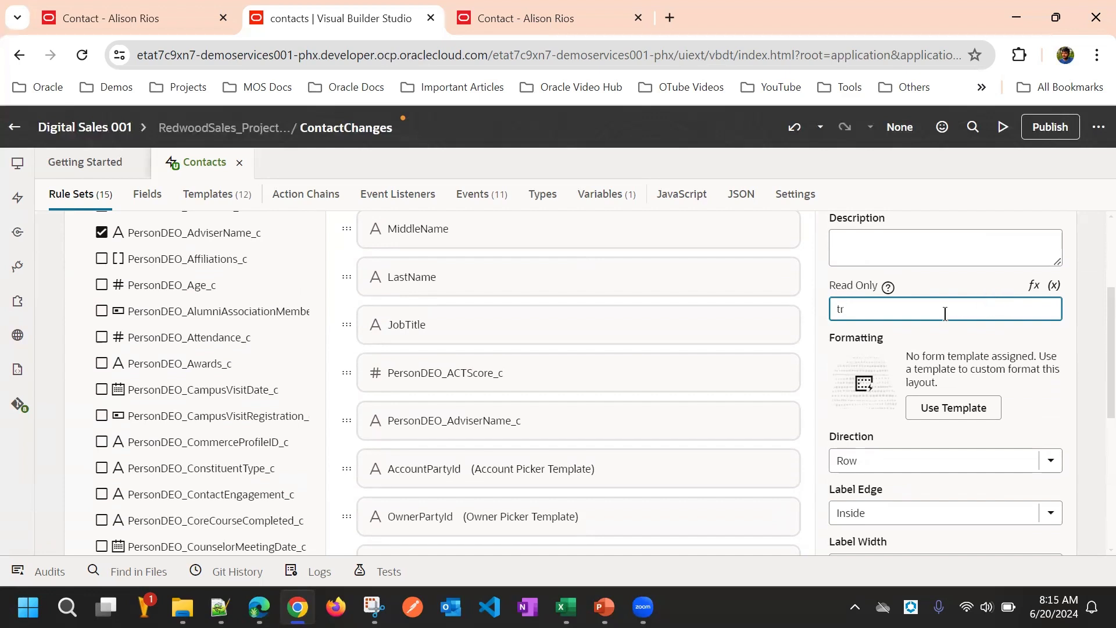
left_click(929, 284)
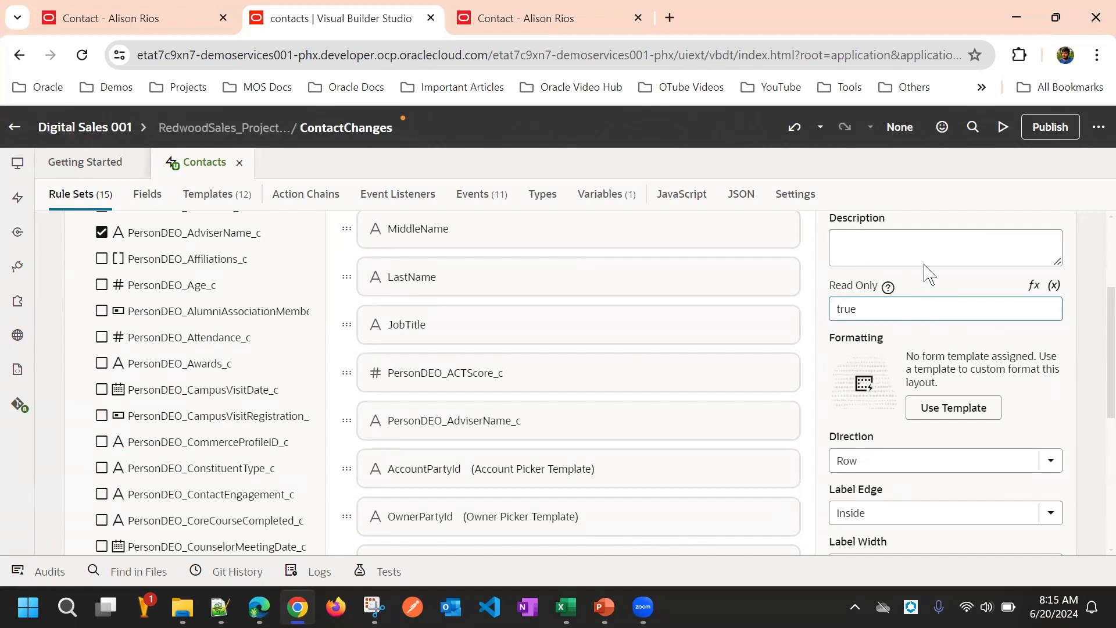
left_click(1001, 127)
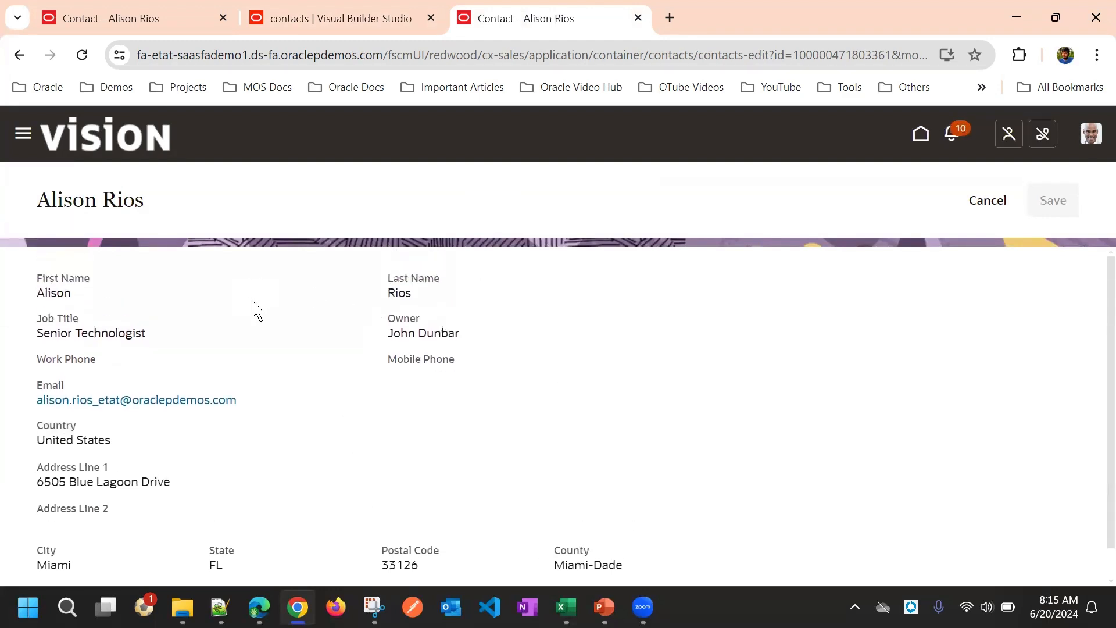
scroll(639, 291, "down", 1)
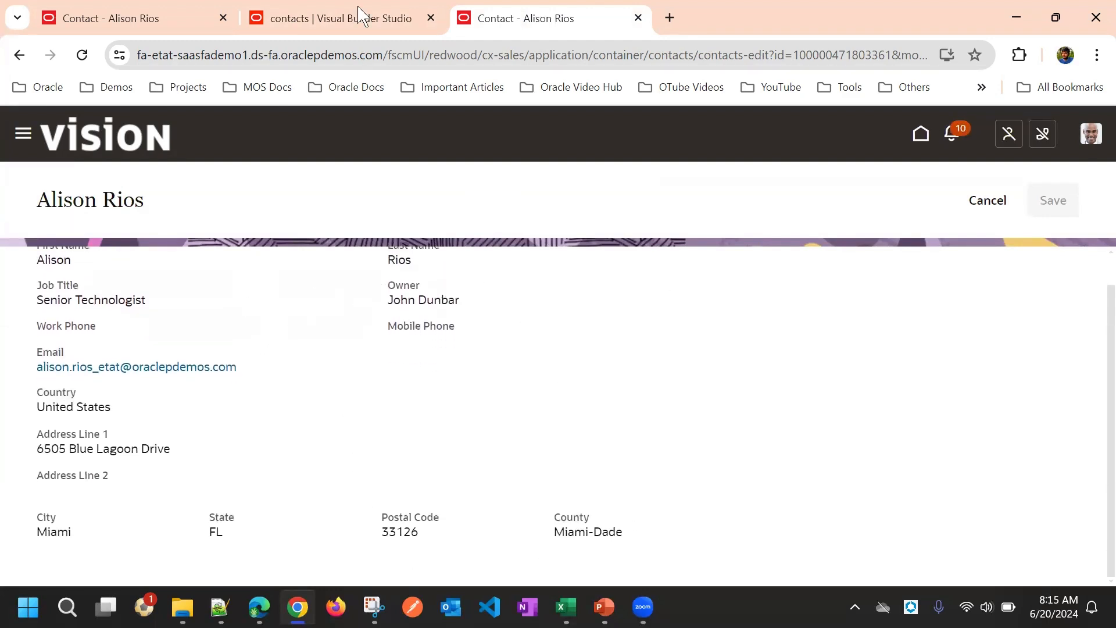
Set the form's Read Only property back to the expression [[ !$fields.UpdateFlag.value() ]] in Visual Builder Studio
left_click(349, 16)
left_click(879, 308)
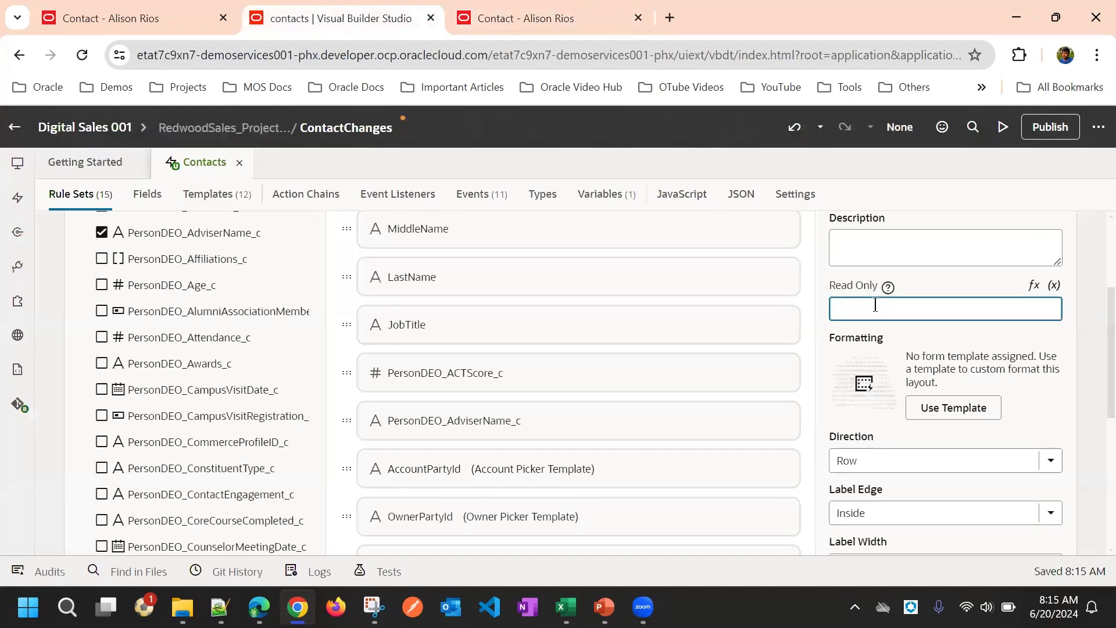
type("[[ !$fields.UpdateFlag.value() ]]")
left_click(927, 287)
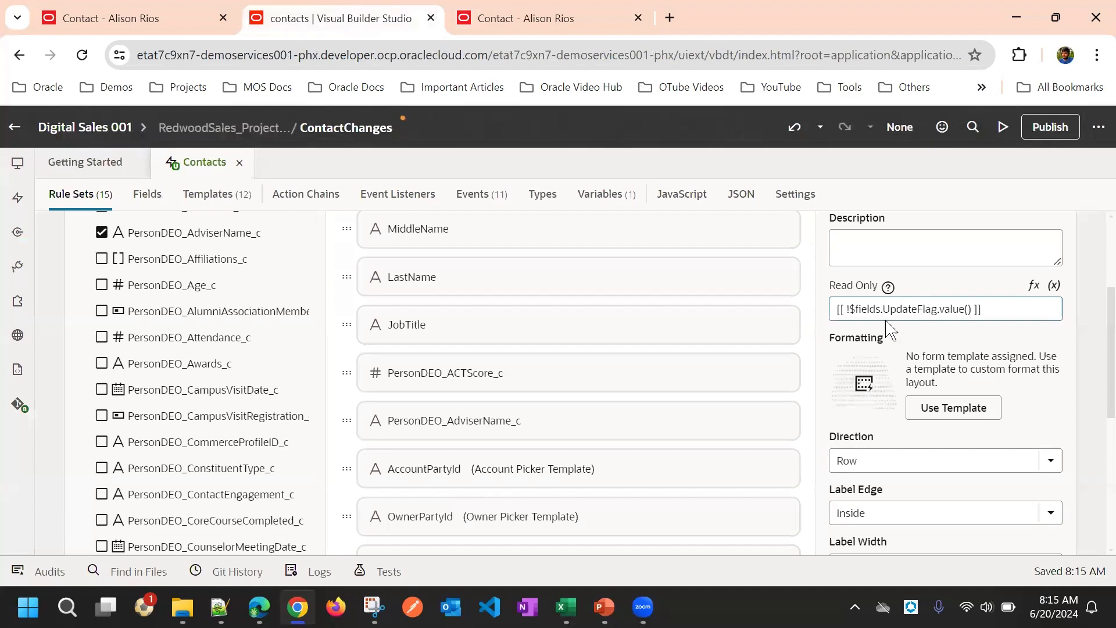
View the layout template choices for the form's formatting and leave without selecting one
scroll(895, 326, "down", 3)
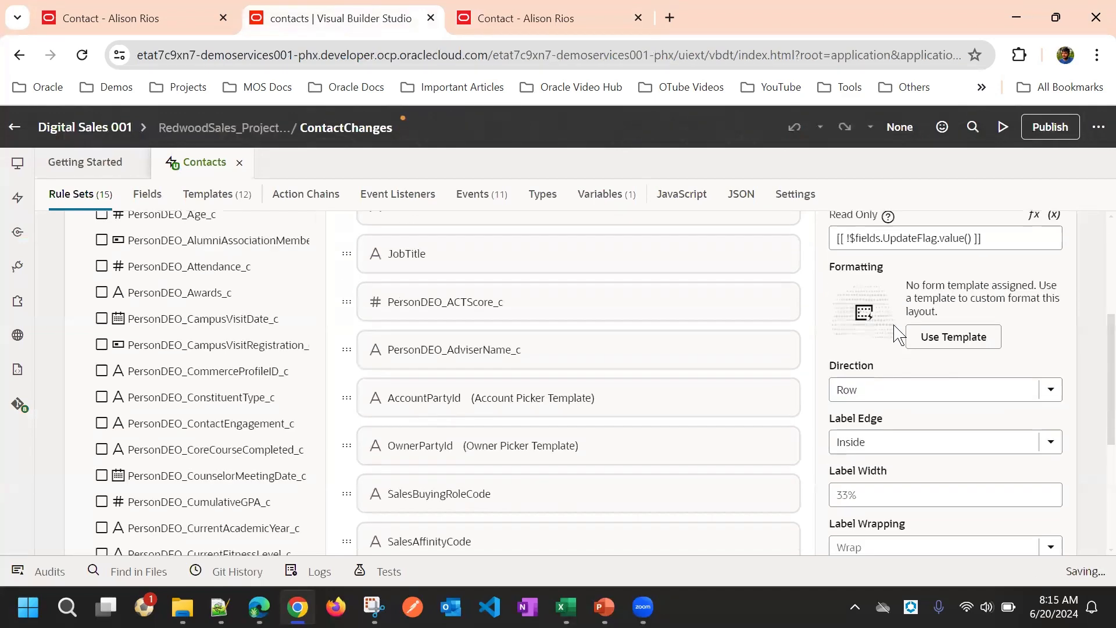
scroll(874, 262, "up", 5)
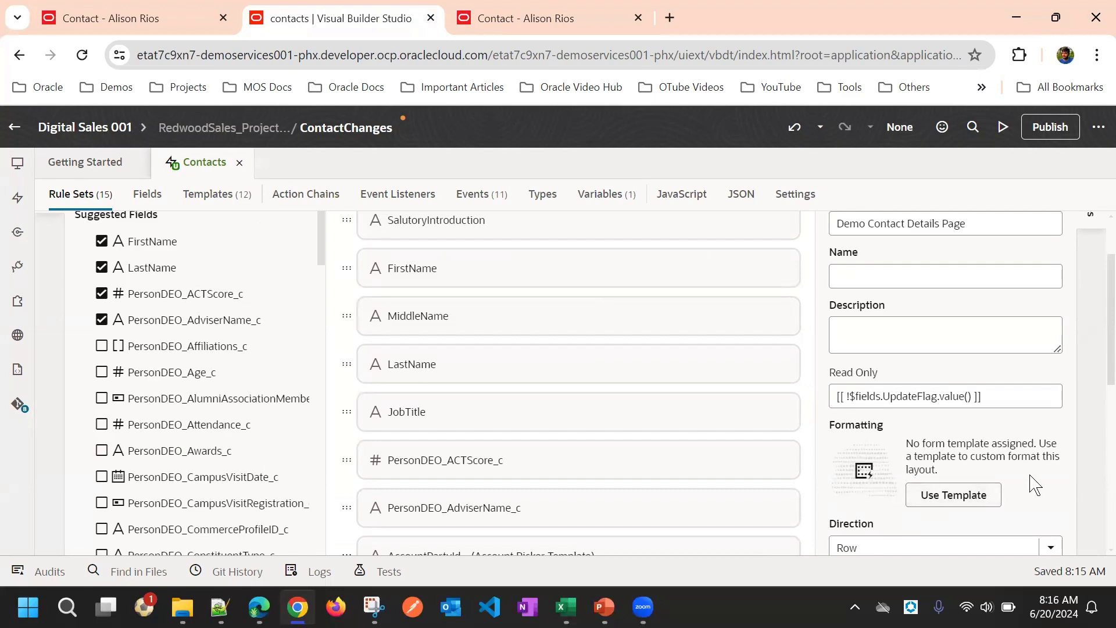
left_click(955, 496)
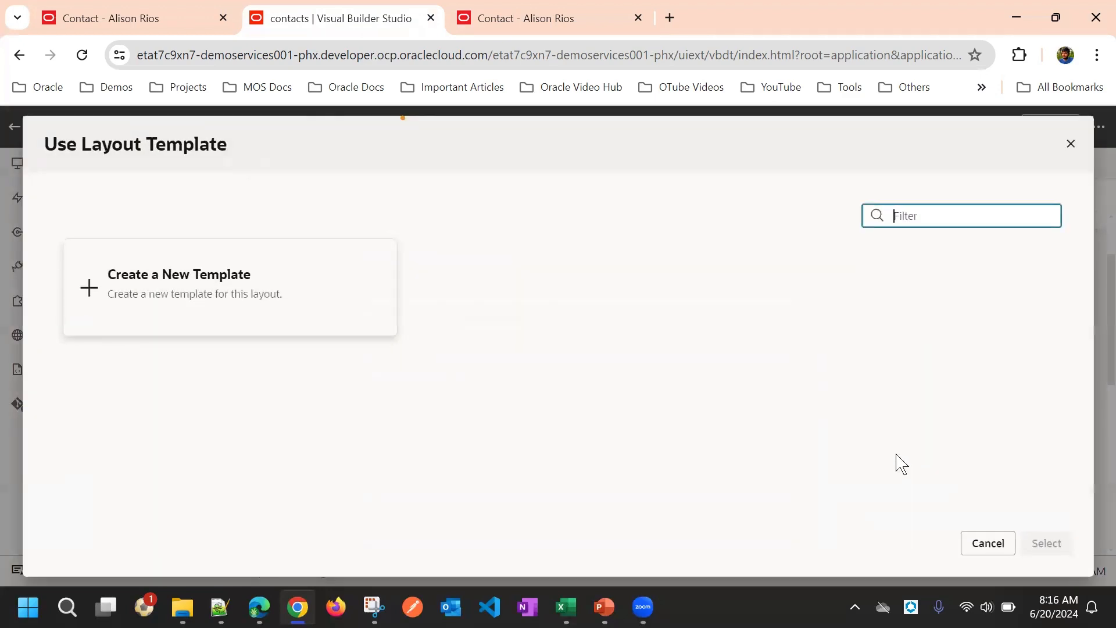
left_click(986, 544)
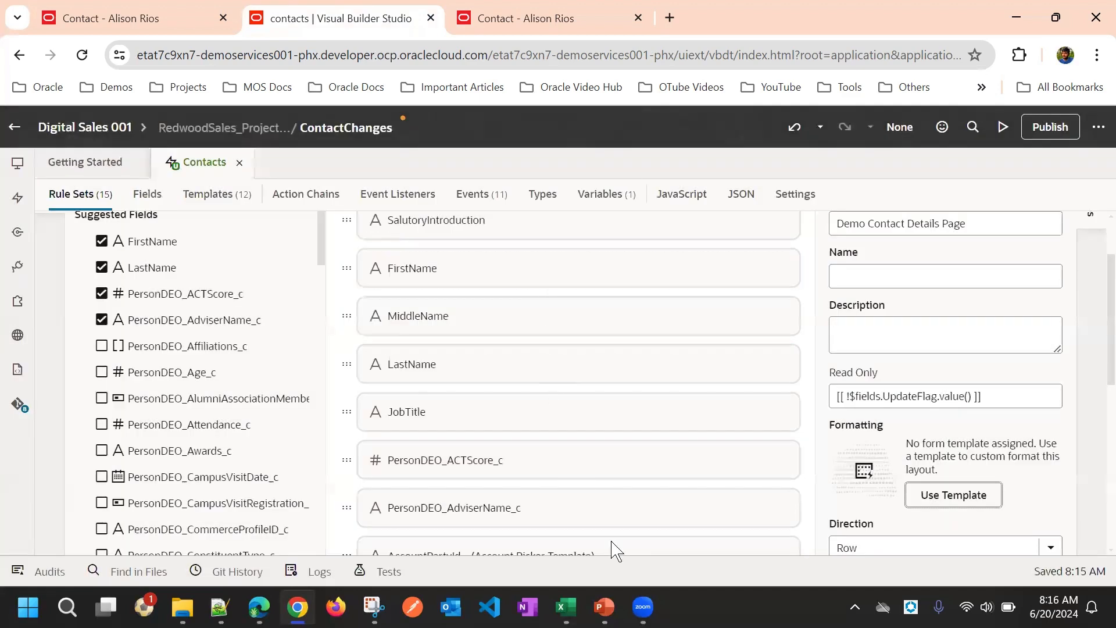
Compare the form's direction and label settings with the previewed contact page
scroll(590, 386, "down", 3)
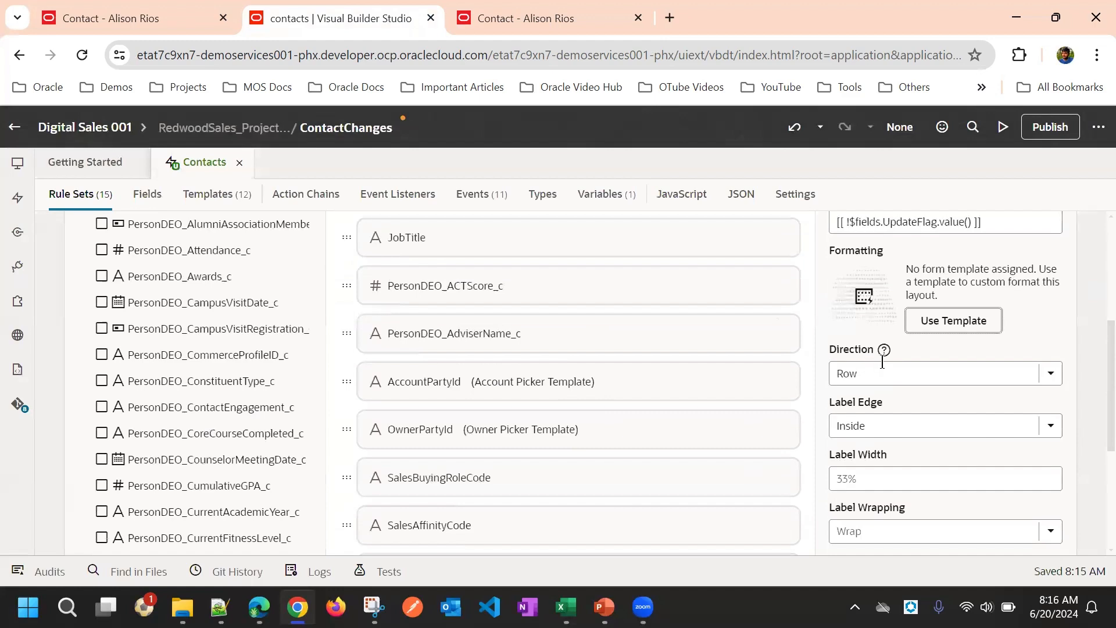
left_click(605, 18)
left_click(375, 15)
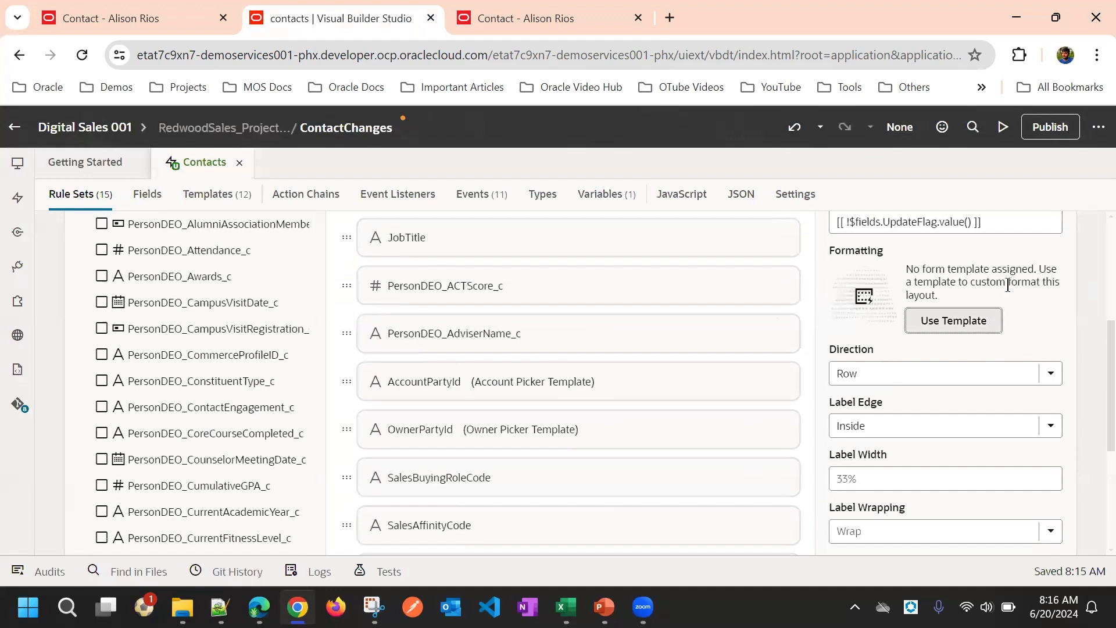
scroll(999, 285, "up", 2)
scroll(997, 204, "up", 3)
Preview the contact edit page with the Read Only expression in place and return to the layout editor
left_click(1004, 125)
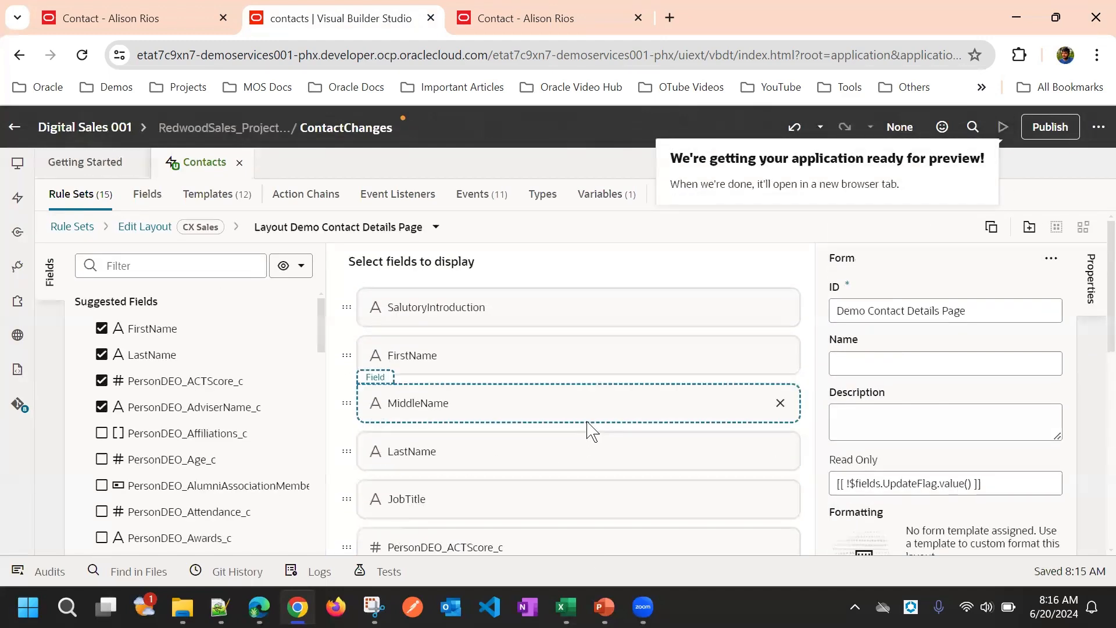
left_click(349, 18)
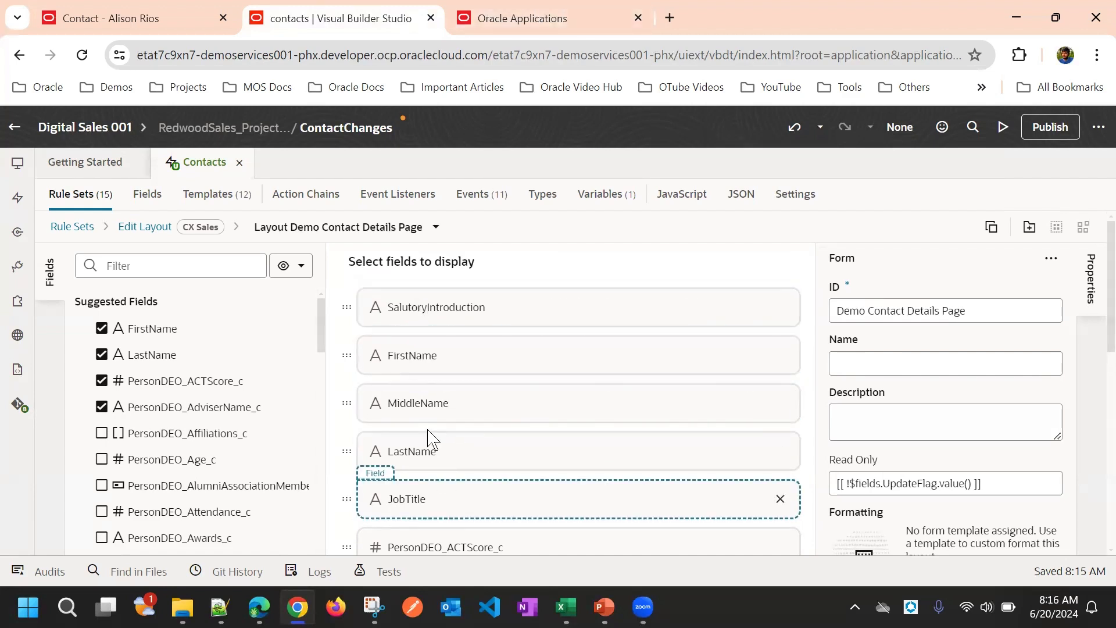
left_click(565, 17)
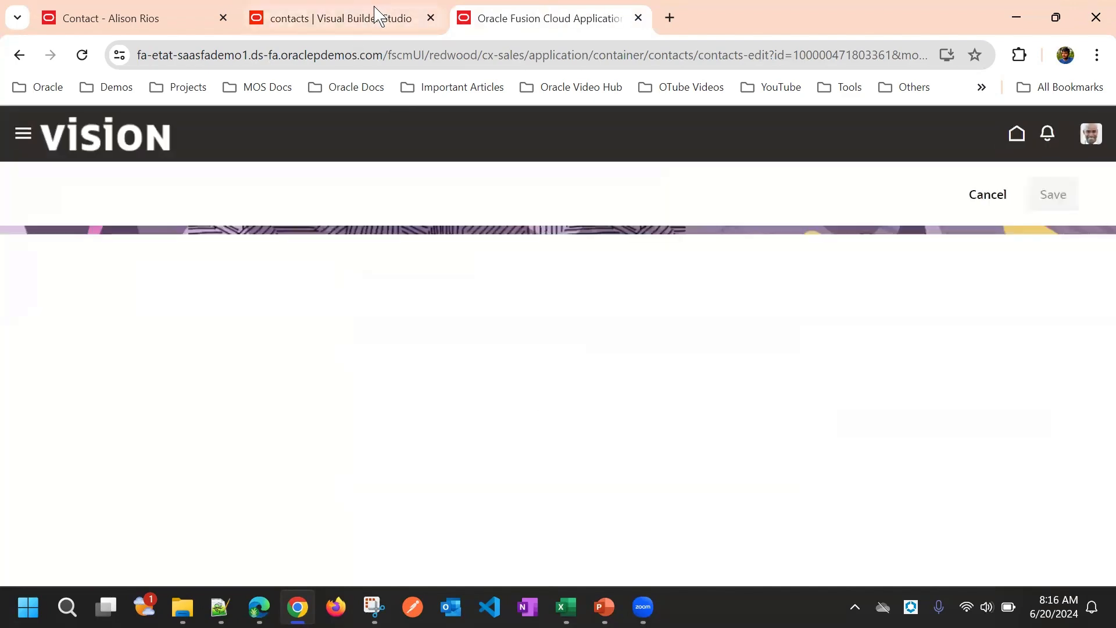
left_click(377, 16)
scroll(885, 387, "down", 3)
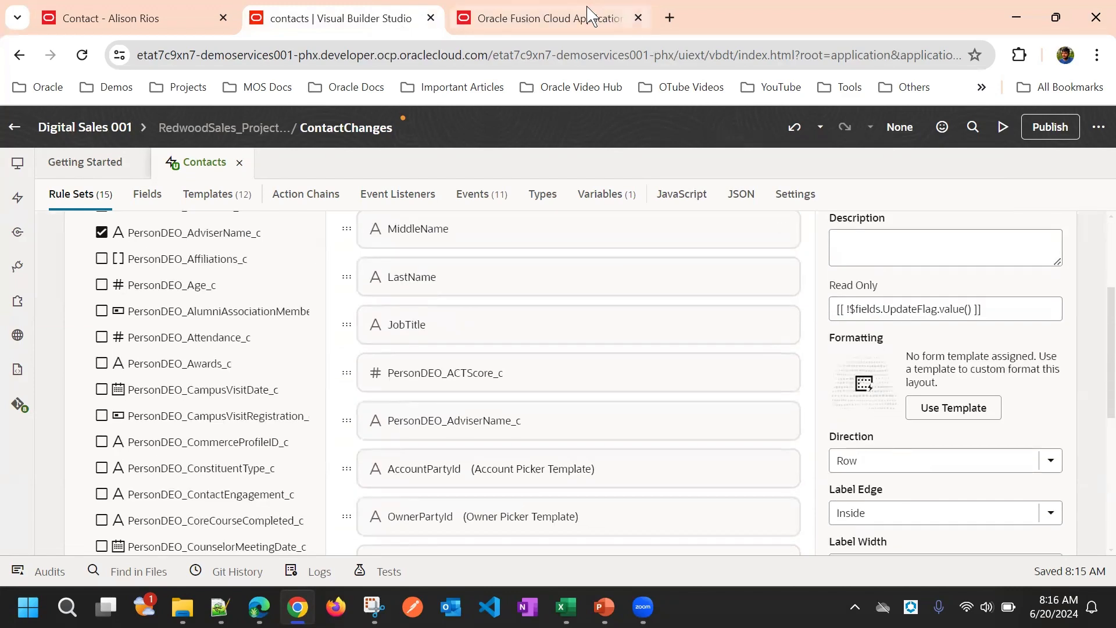
left_click(604, 18)
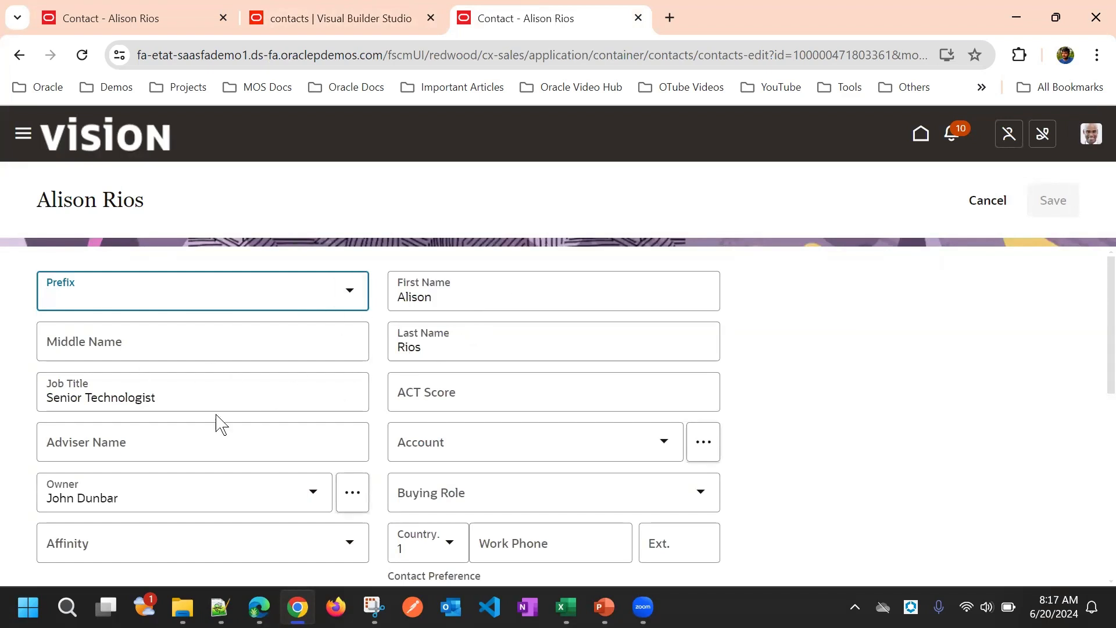
left_click(379, 14)
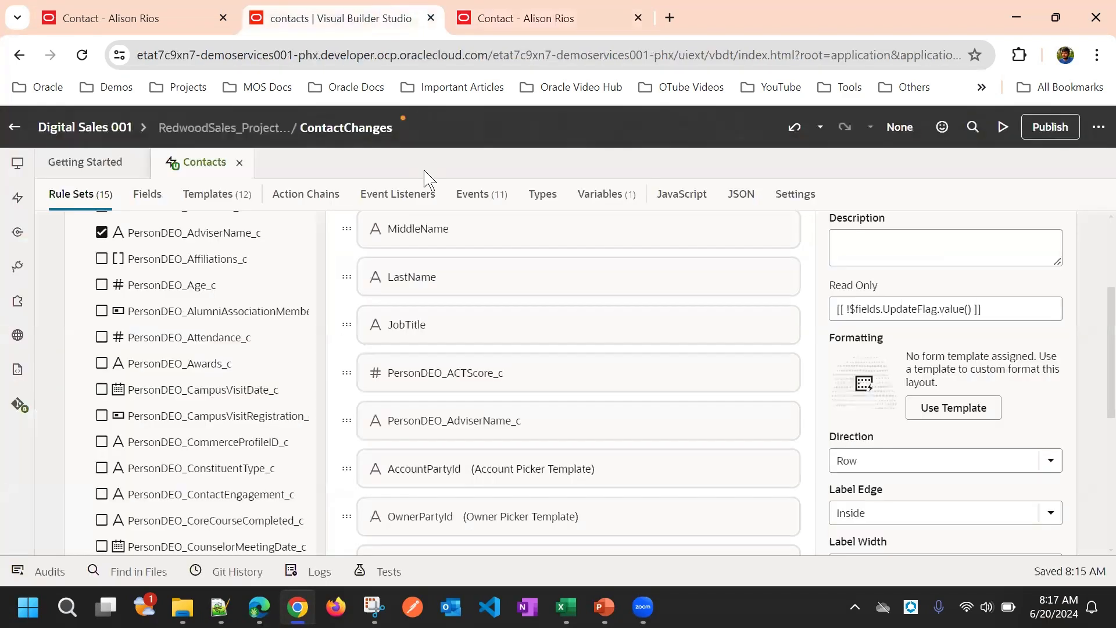
scroll(482, 395, "up", 3)
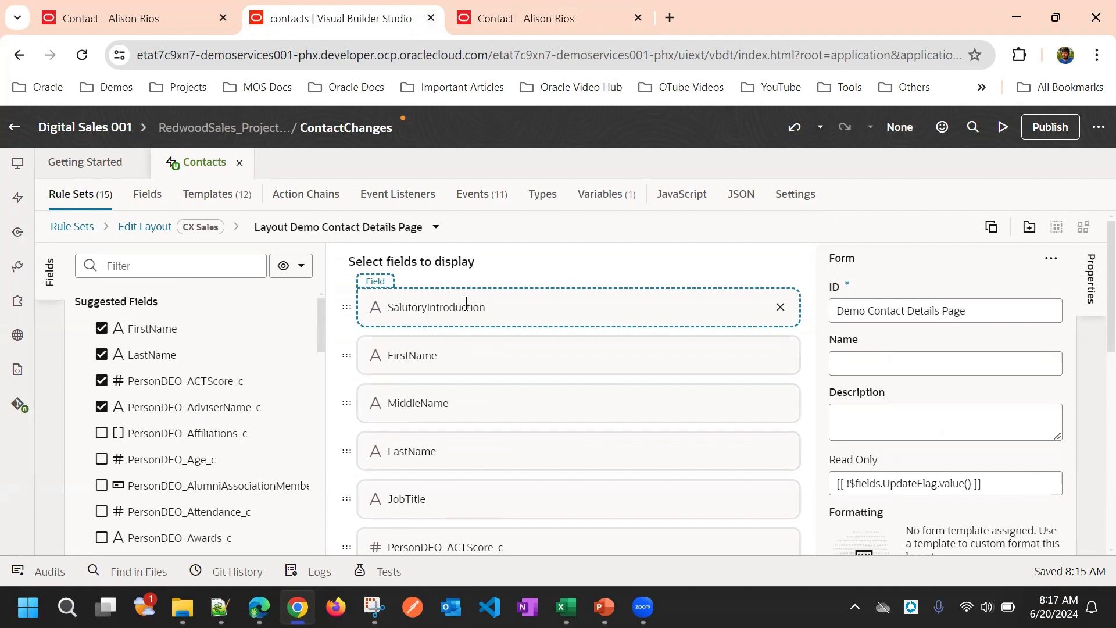
Set the form's Direction to Column in the Visual Builder Studio layout editor after checking the previewed contact page
left_click(529, 17)
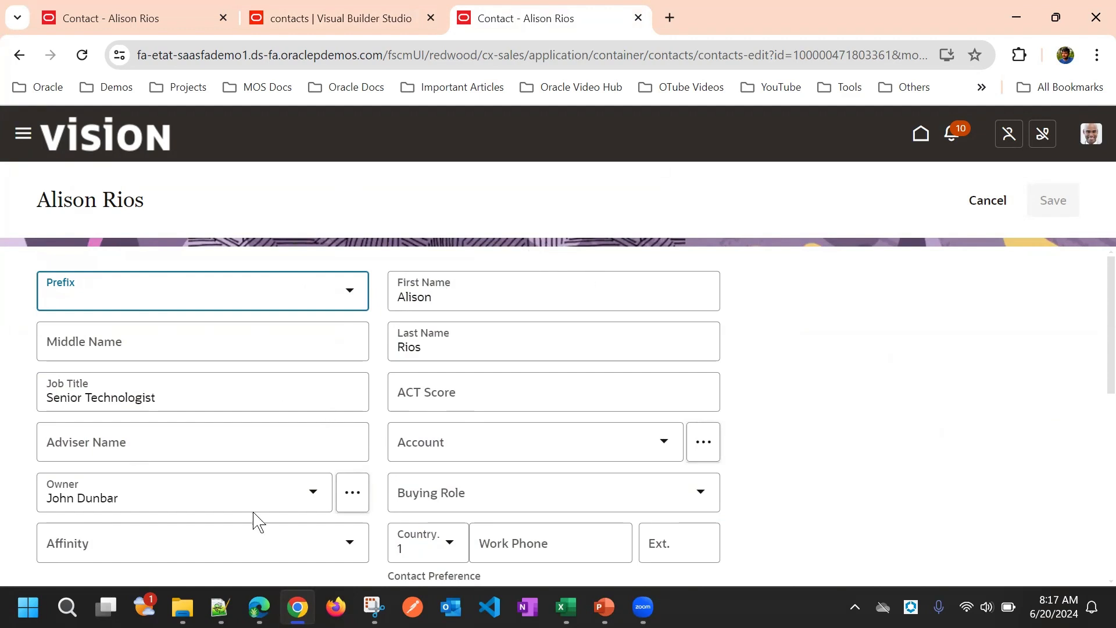
left_click(386, 16)
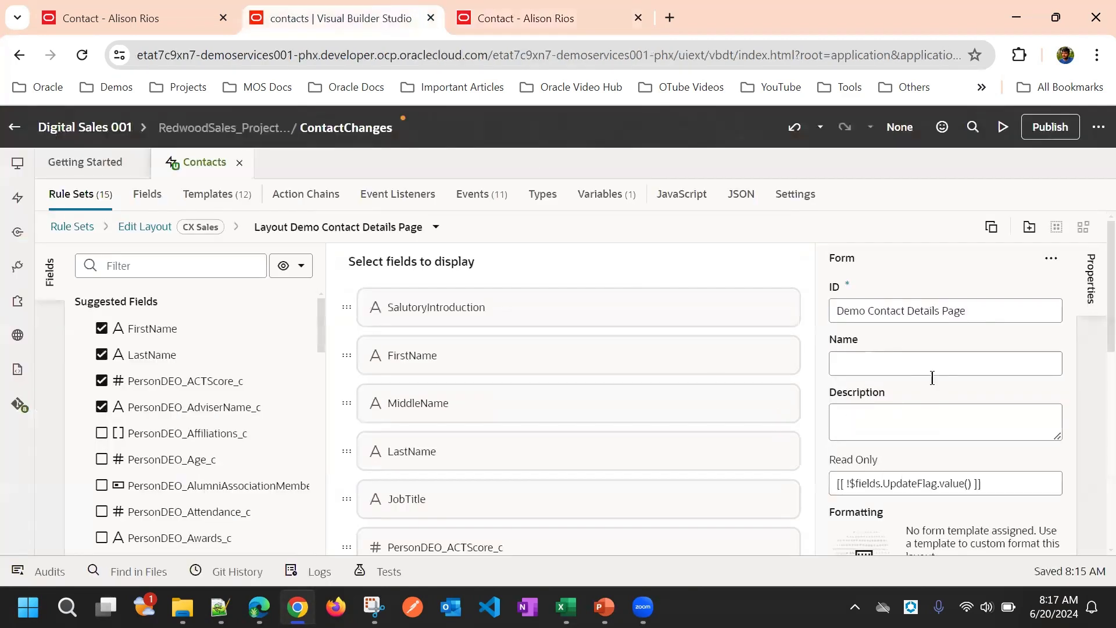
scroll(930, 407, "down", 5)
left_click(875, 372)
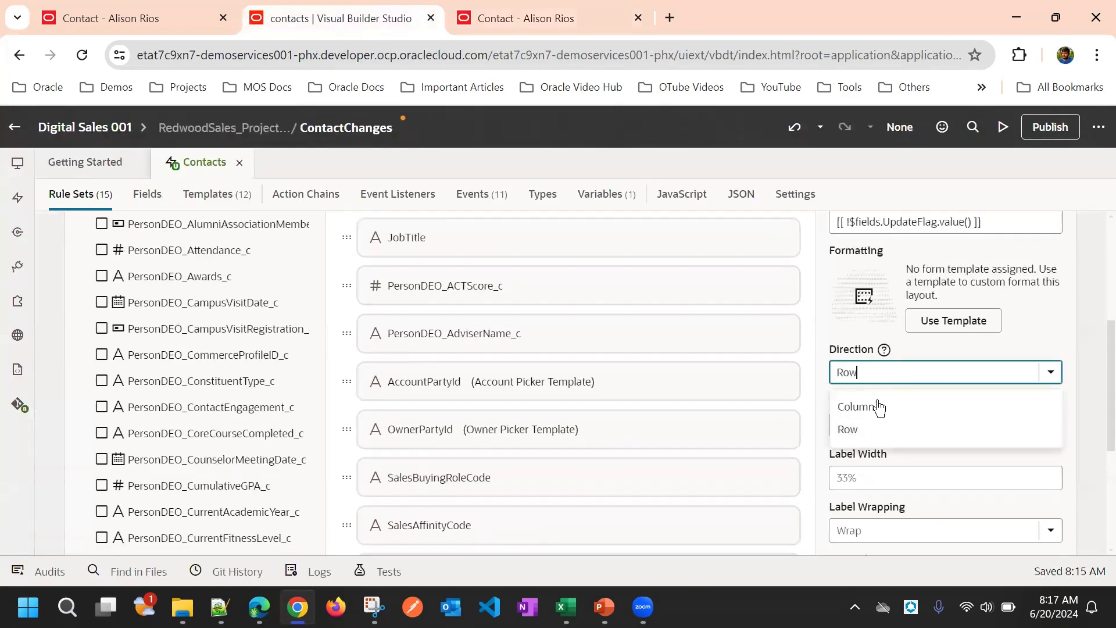
left_click(874, 406)
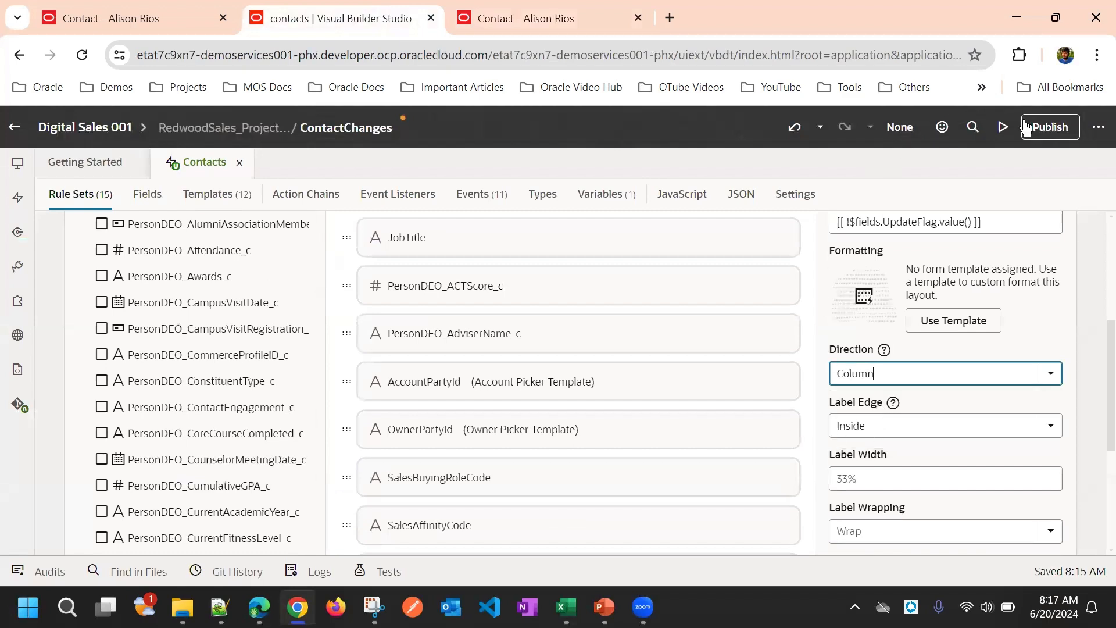
Preview the contact edit page with the Column direction, examine the field arrangement, and return to the layout editor
left_click(1002, 131)
left_click(533, 16)
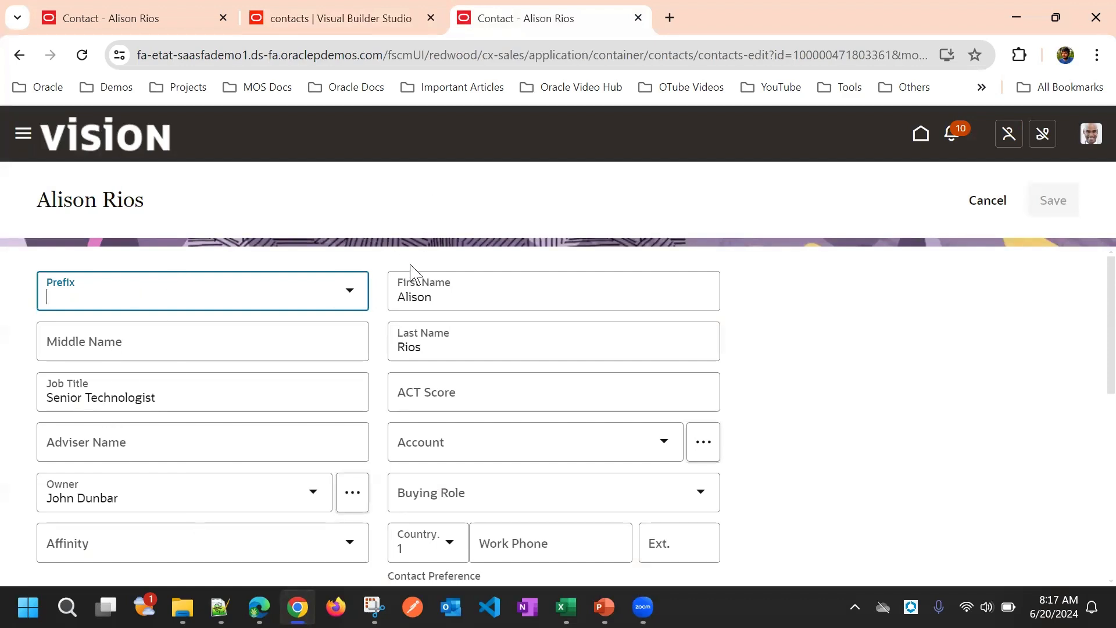
left_click(401, 18)
left_click(481, 24)
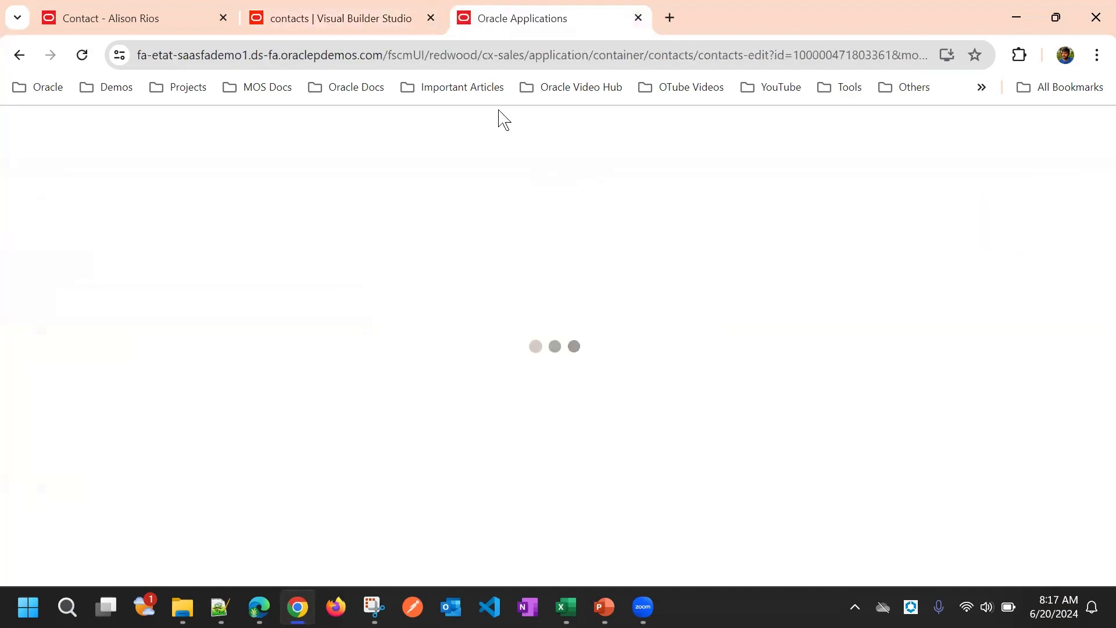
left_click(389, 35)
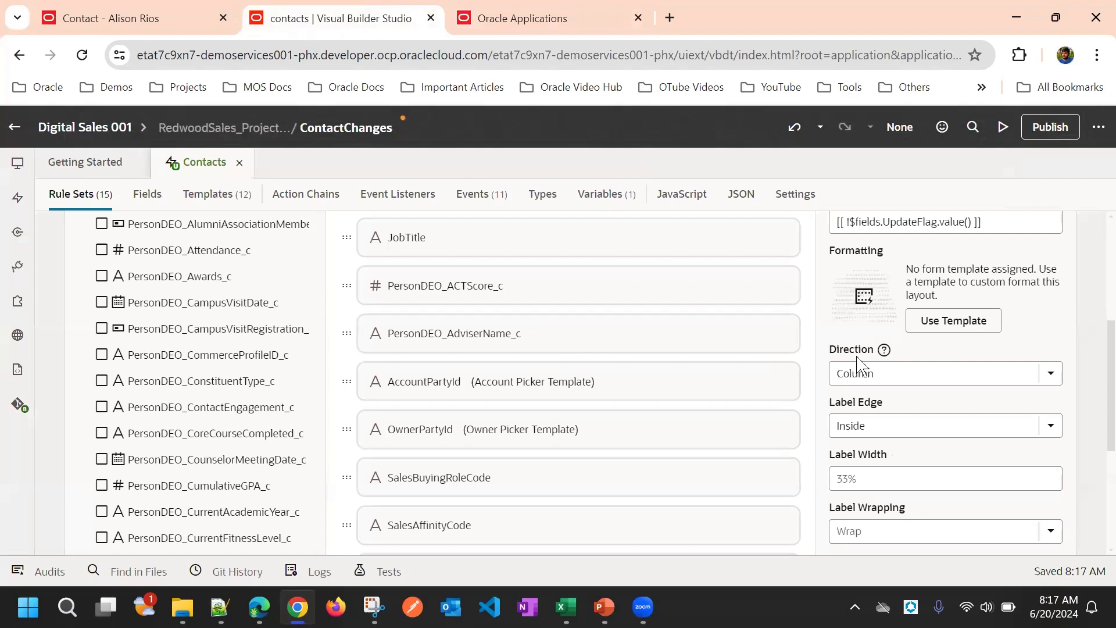
left_click(577, 13)
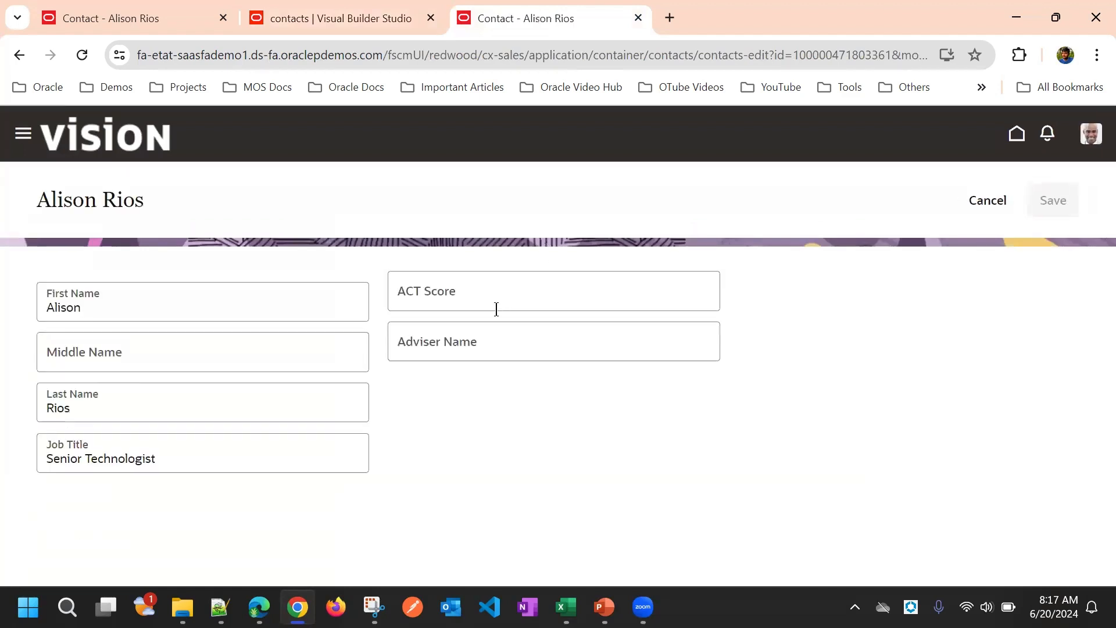
left_click(100, 302)
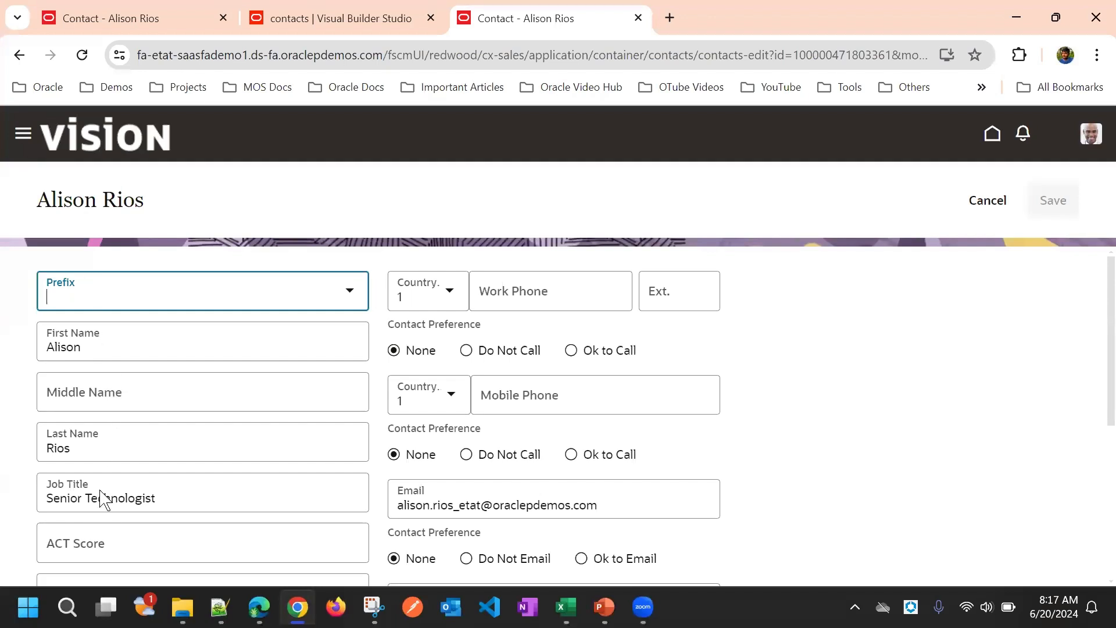
scroll(289, 395, "down", 5)
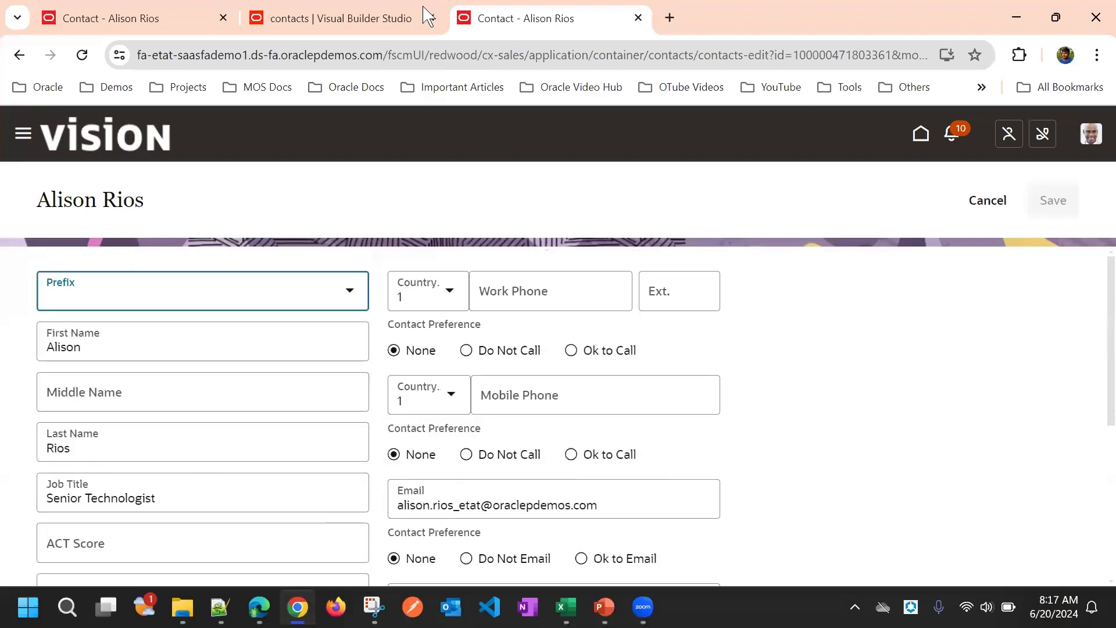
left_click(395, 14)
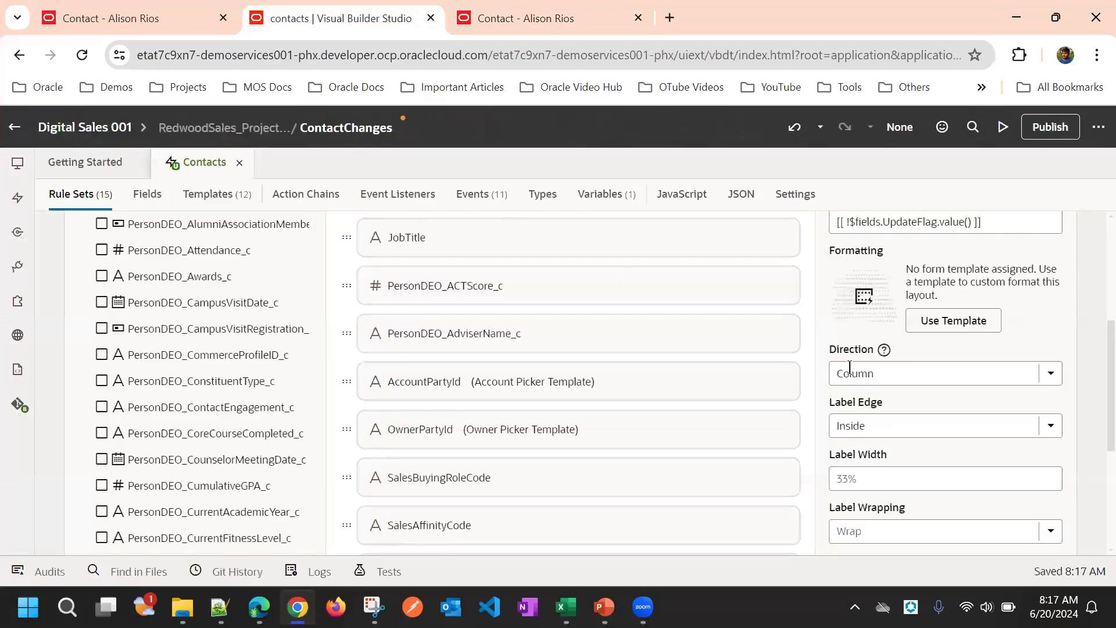
Compare the form's Label Edge options with the label placement on the previewed contact page
left_click(891, 422)
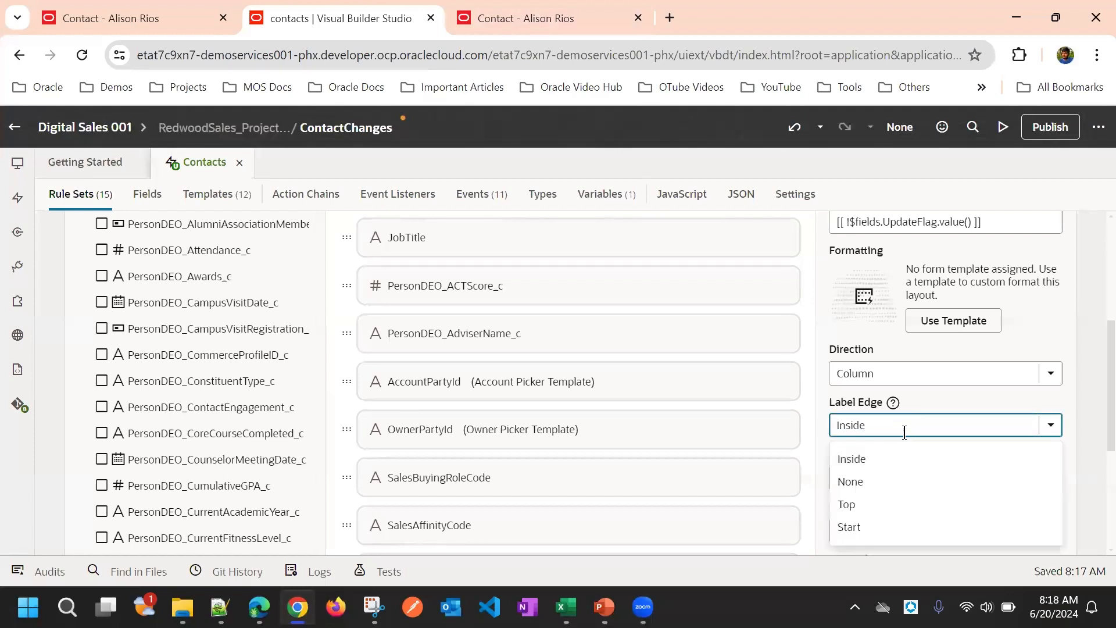
left_click(530, 18)
left_click(89, 285)
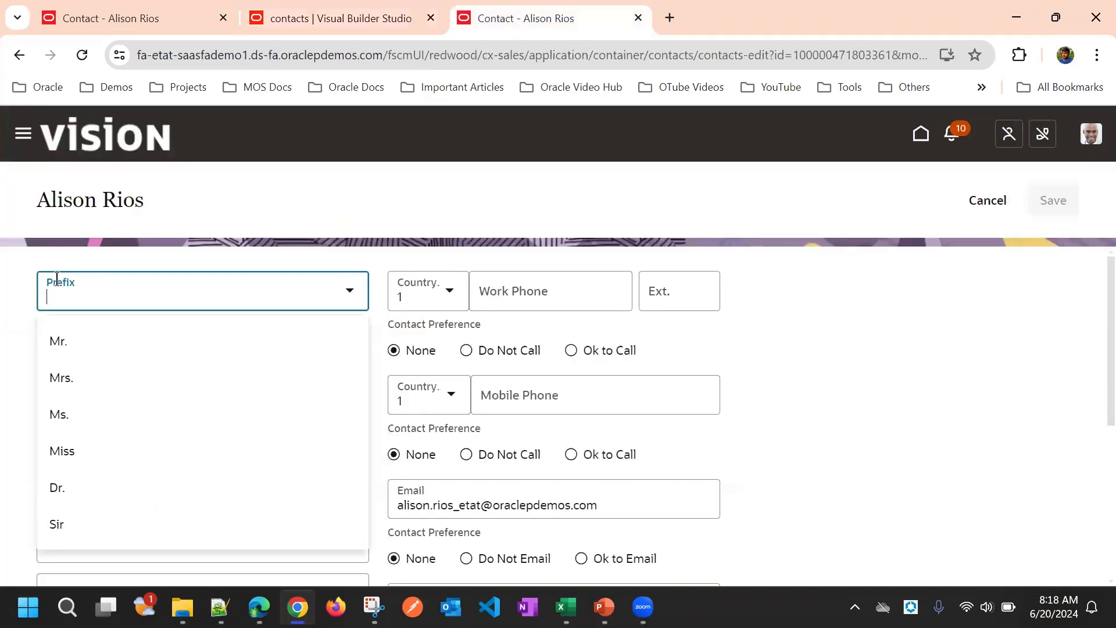
left_click(391, 223)
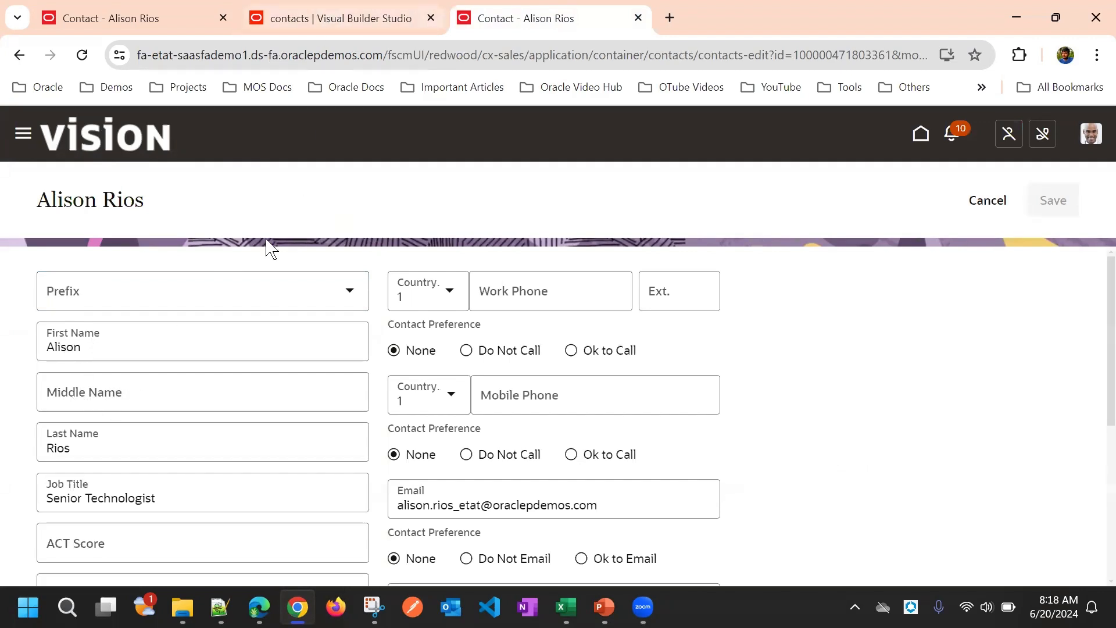
left_click(323, 13)
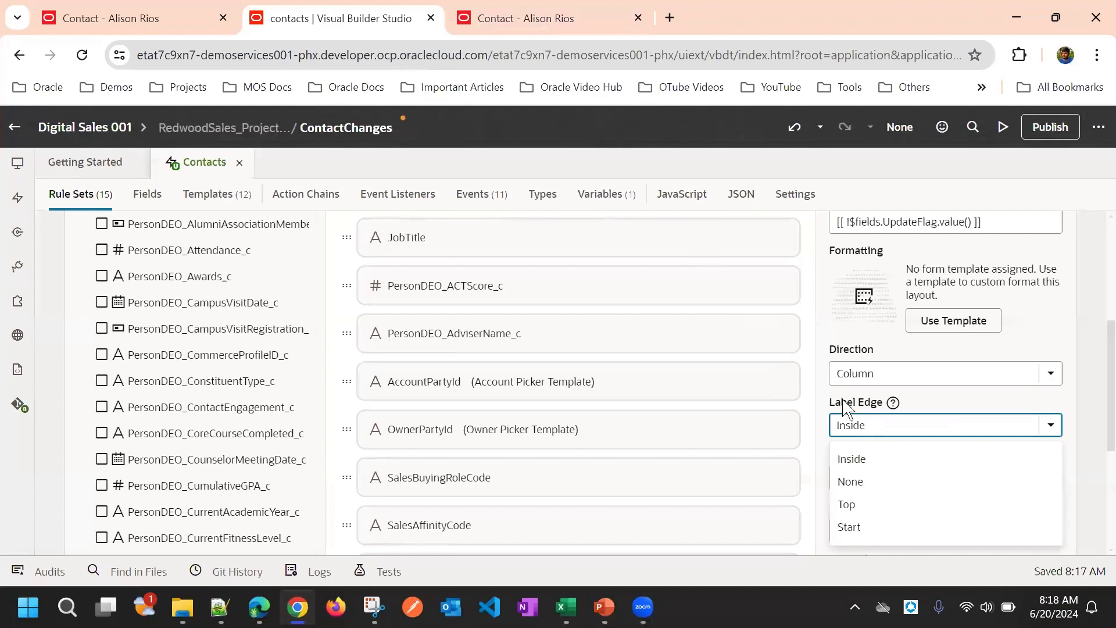
key("ctrl+Tab")
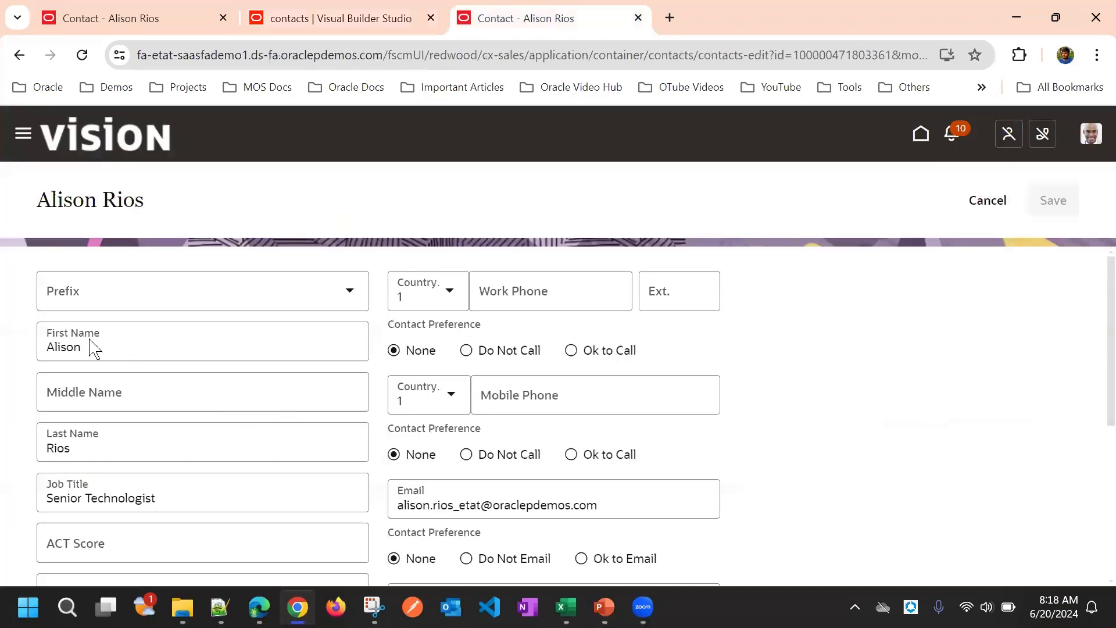
left_click(356, 14)
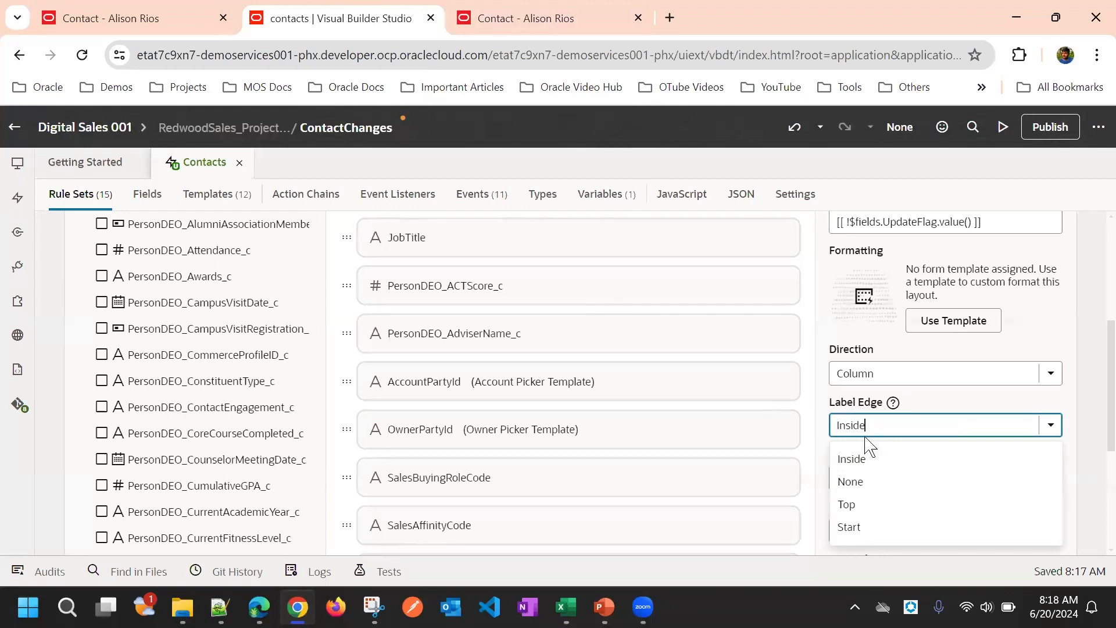
left_click(924, 407)
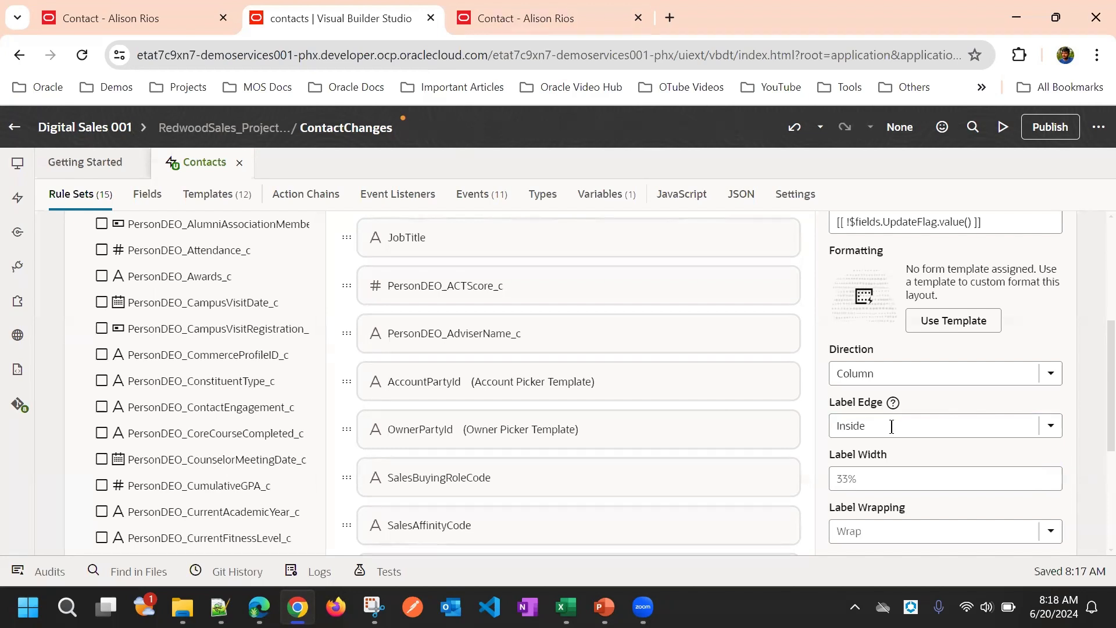
Choose Mr. as the Prefix on the previewed contact page to test the inside label, and return to the layout editor
left_click(538, 19)
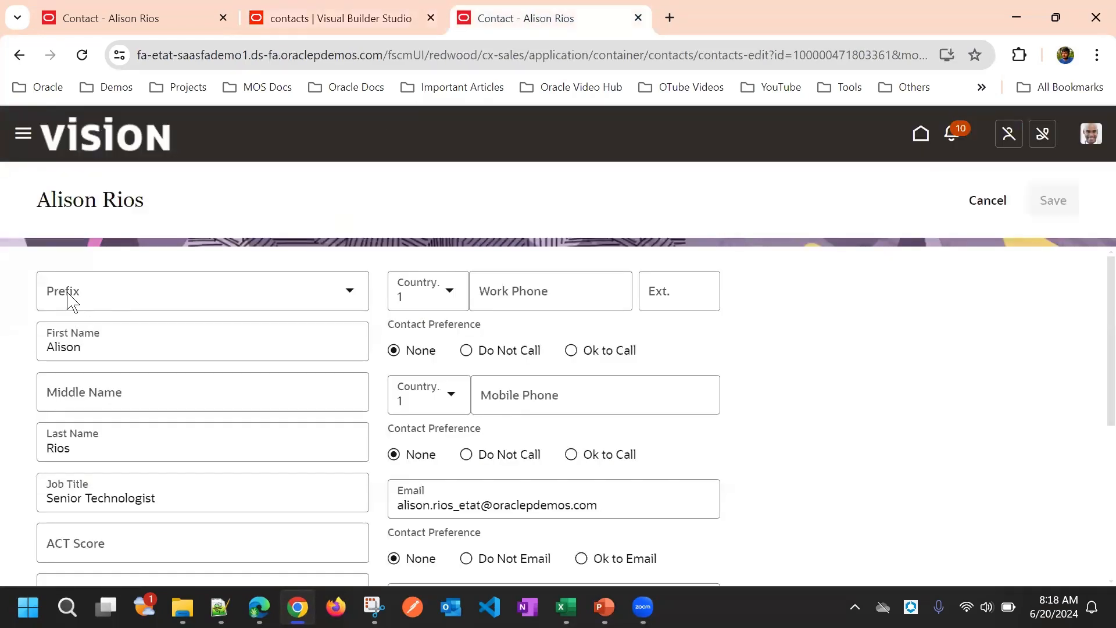
left_click(71, 302)
left_click(82, 347)
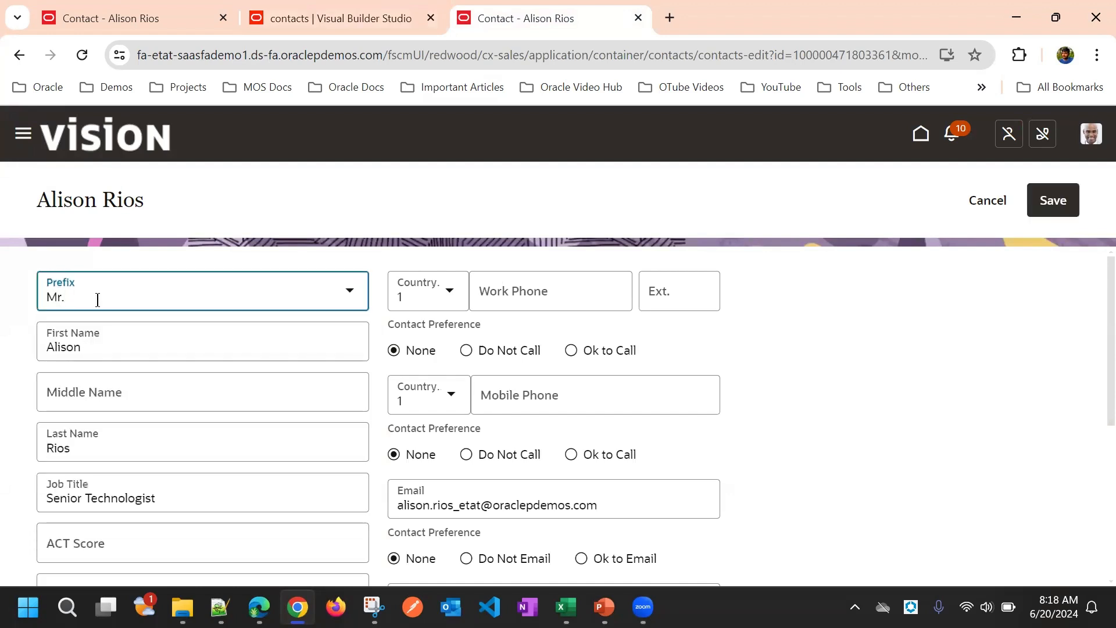
left_click(372, 17)
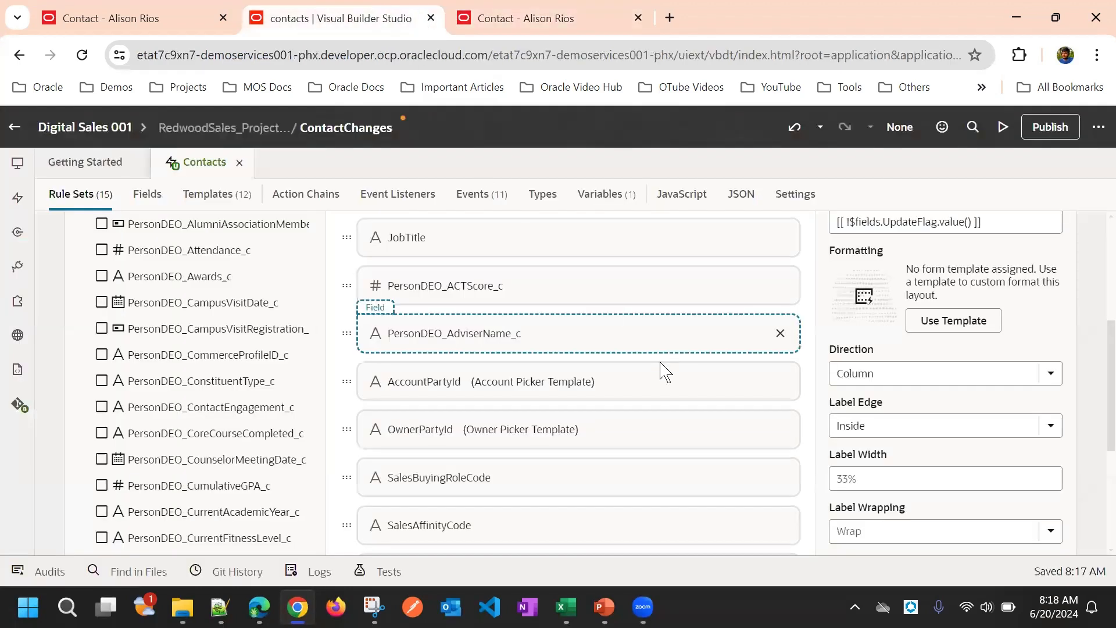
Set the form's Label Edge to Start and preview the contact edit page
left_click(889, 425)
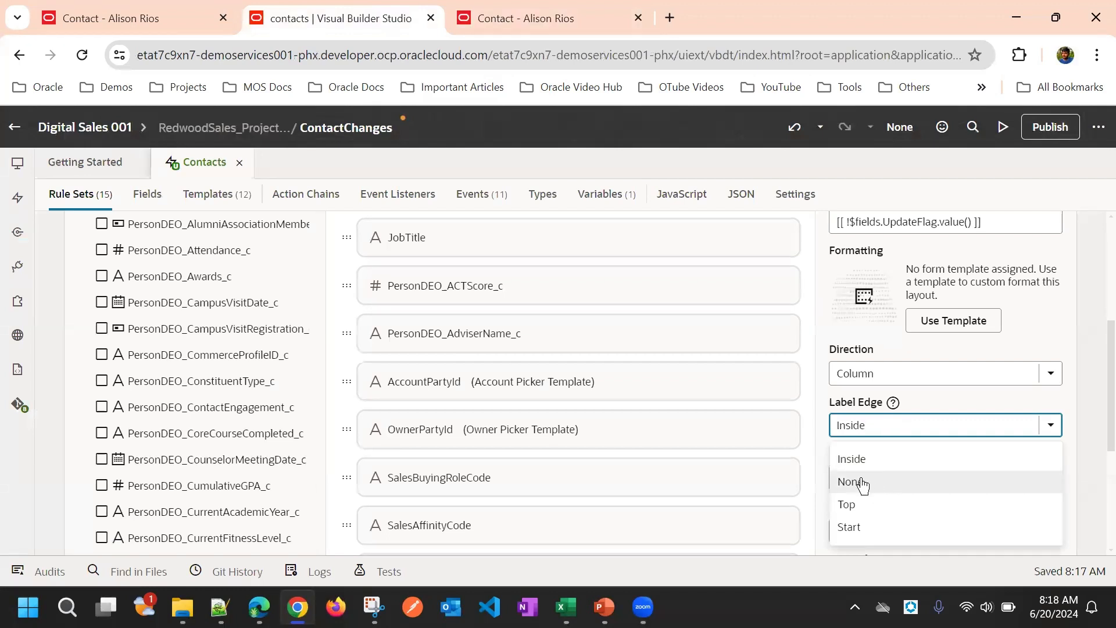
left_click(863, 531)
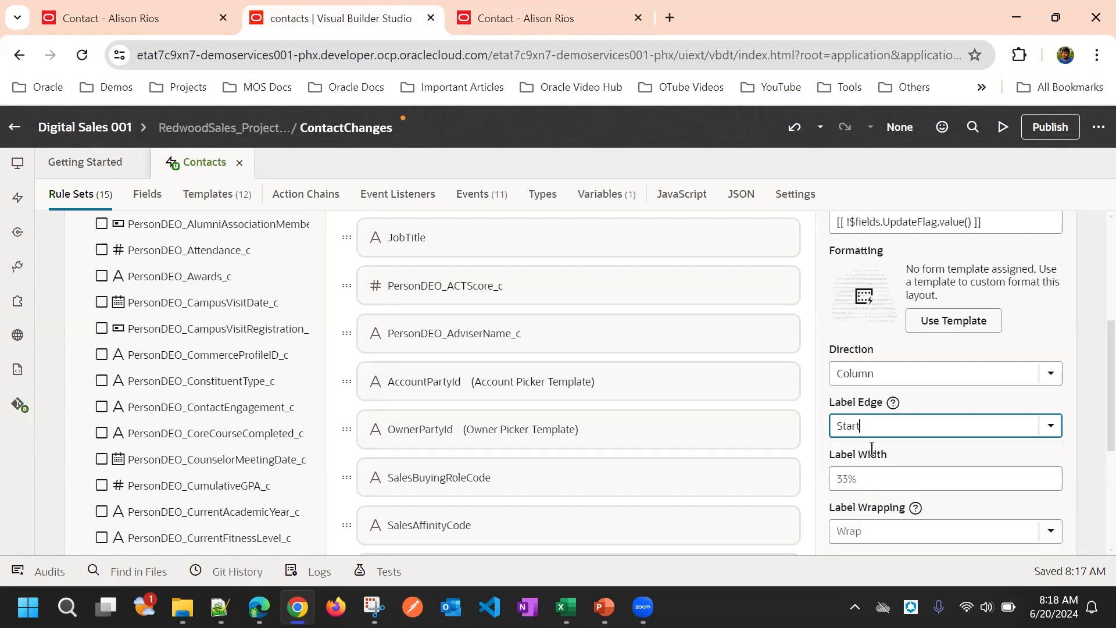
left_click(932, 405)
left_click(999, 134)
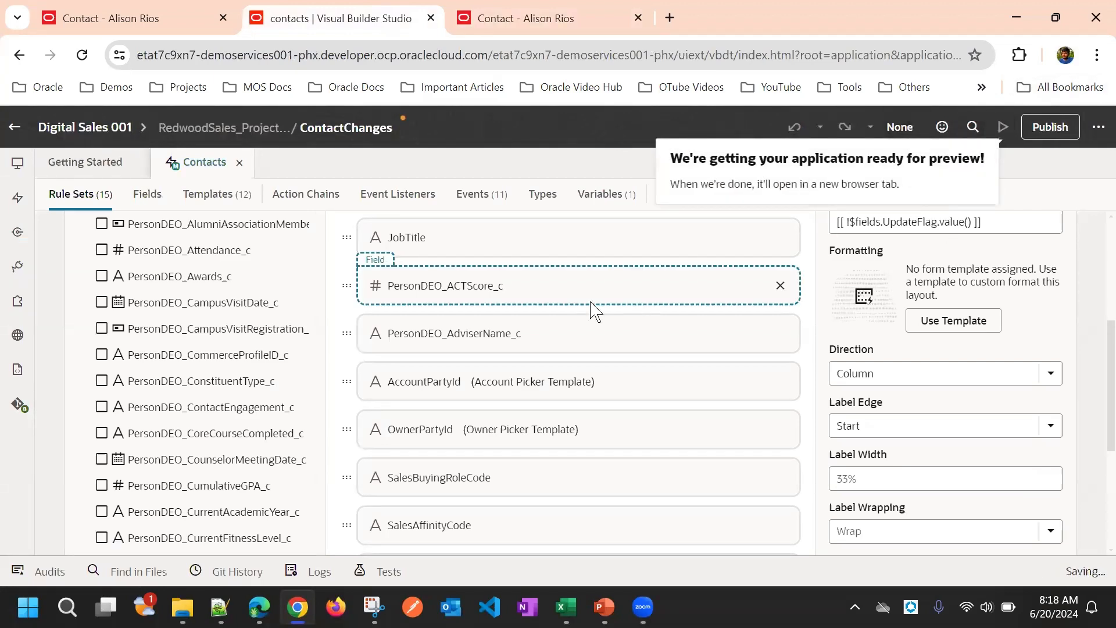
left_click(488, 18)
left_click(367, 8)
left_click(487, 8)
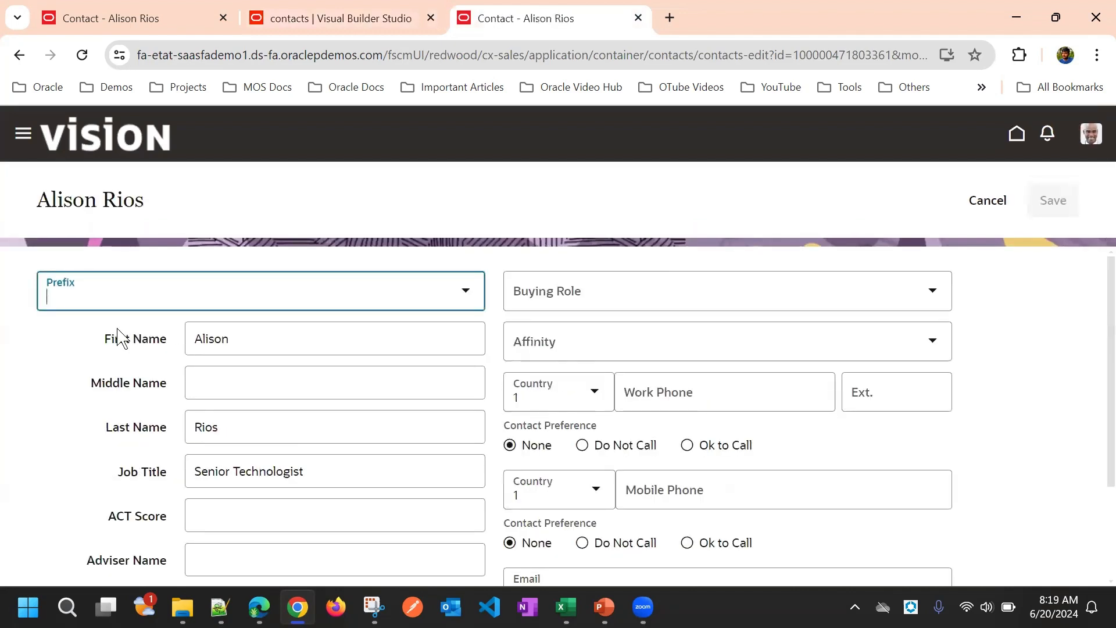
Examine how each field's label is placed on the previewed contact page and return to the layout editor
left_click(54, 338)
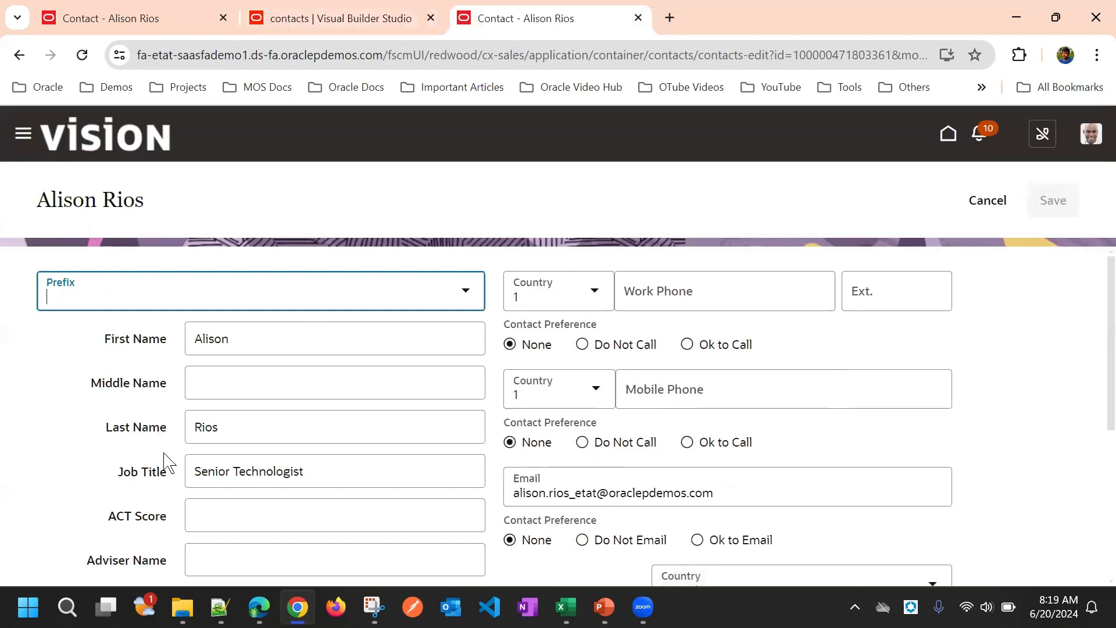
scroll(149, 399, "down", 3)
scroll(142, 324, "up", 1)
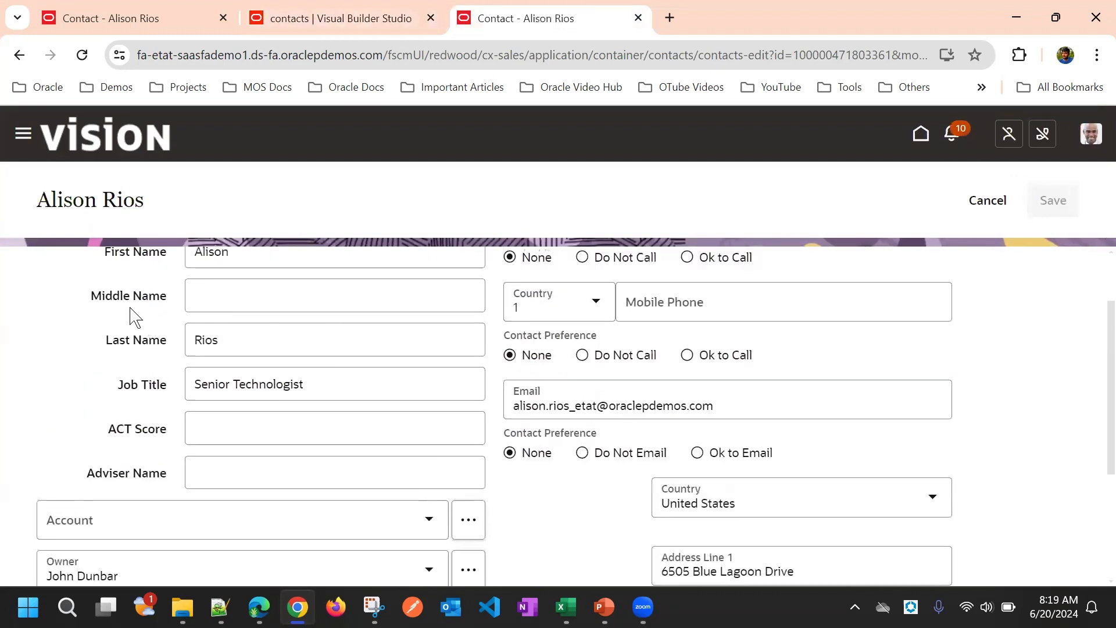
scroll(146, 337, "up", 2)
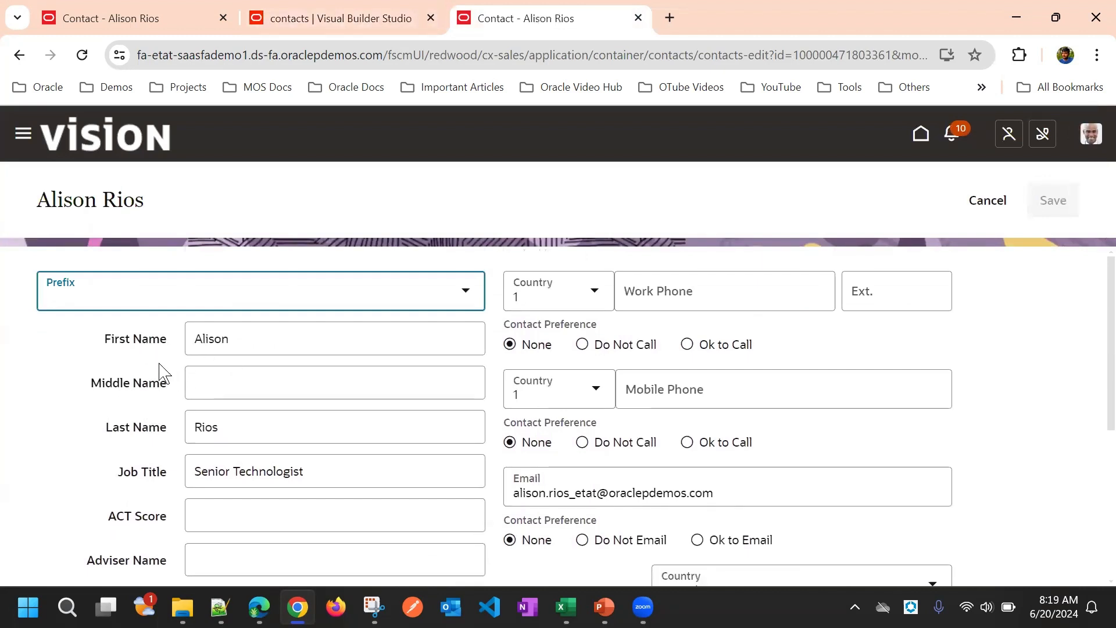
left_click(465, 290)
left_click(488, 197)
scroll(459, 302, "down", 5)
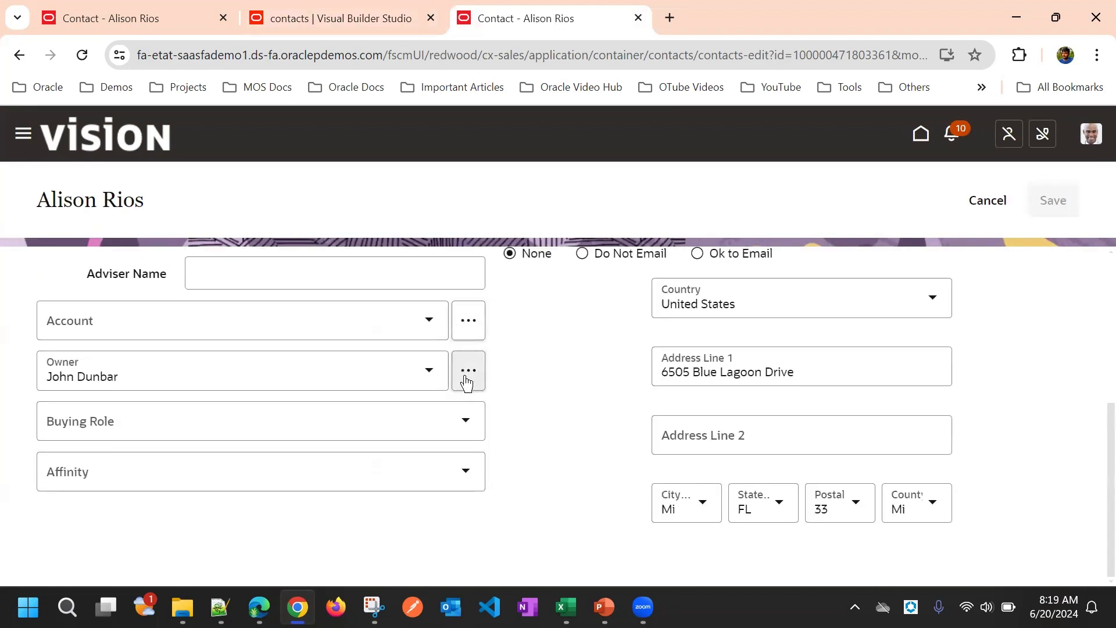
scroll(541, 442, "up", 1)
scroll(541, 441, "up", 4)
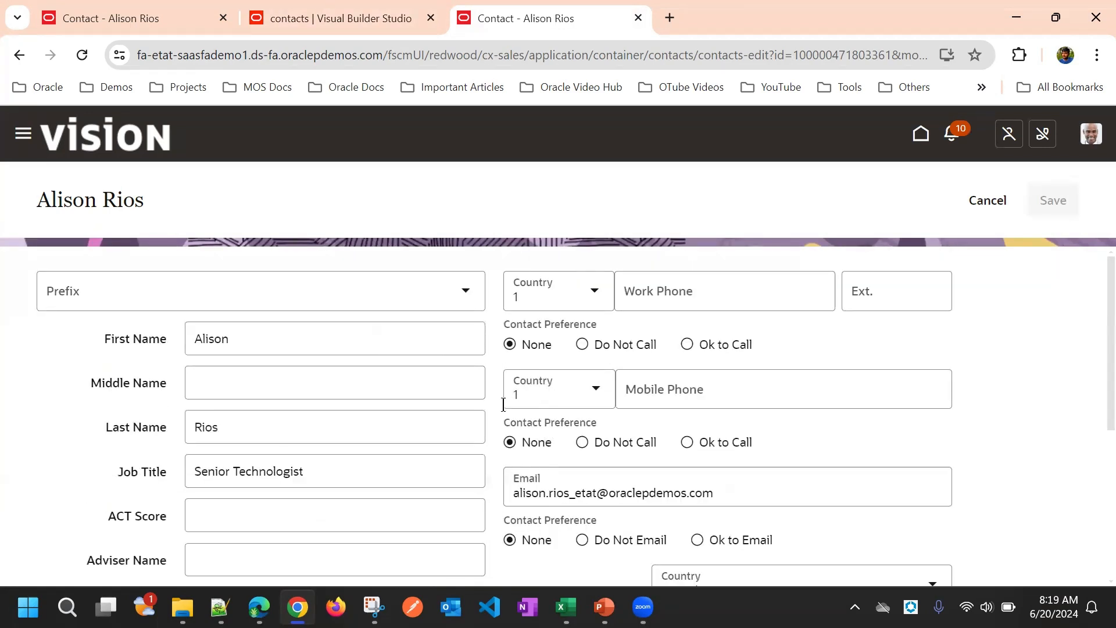
left_click(356, 16)
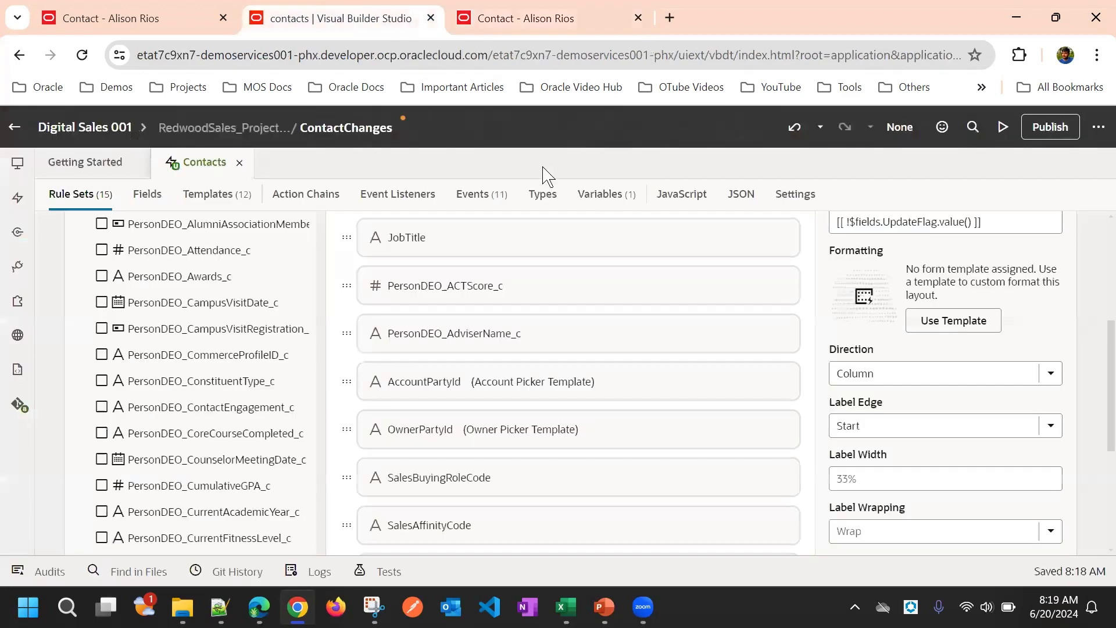
Set the form's Label Edge to Top and launch a new preview of the contact edit page
left_click(898, 435)
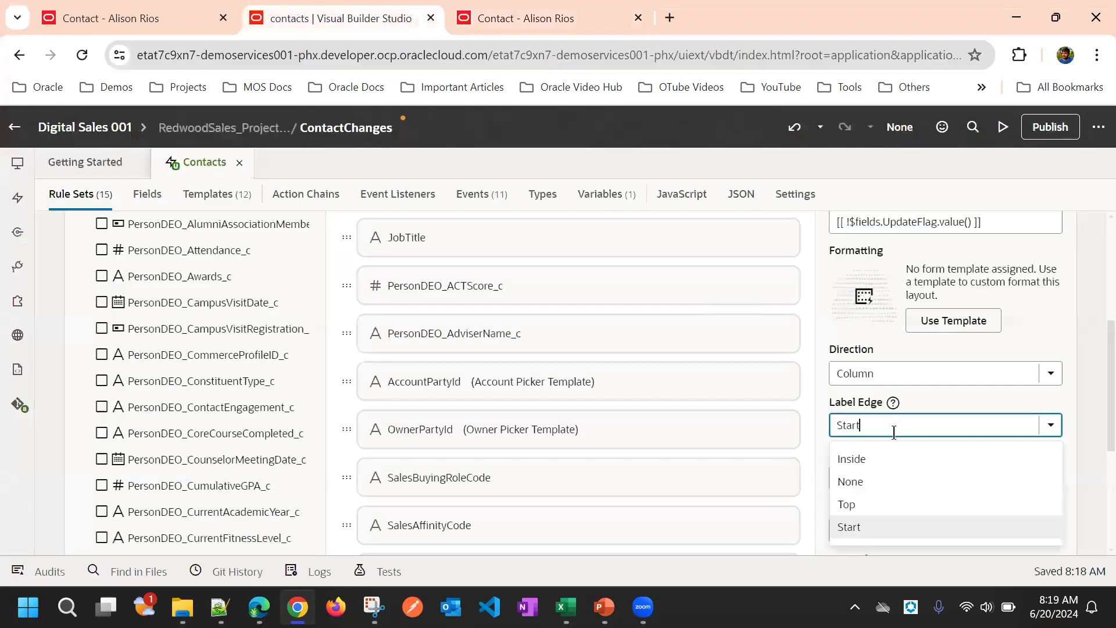
left_click(875, 511)
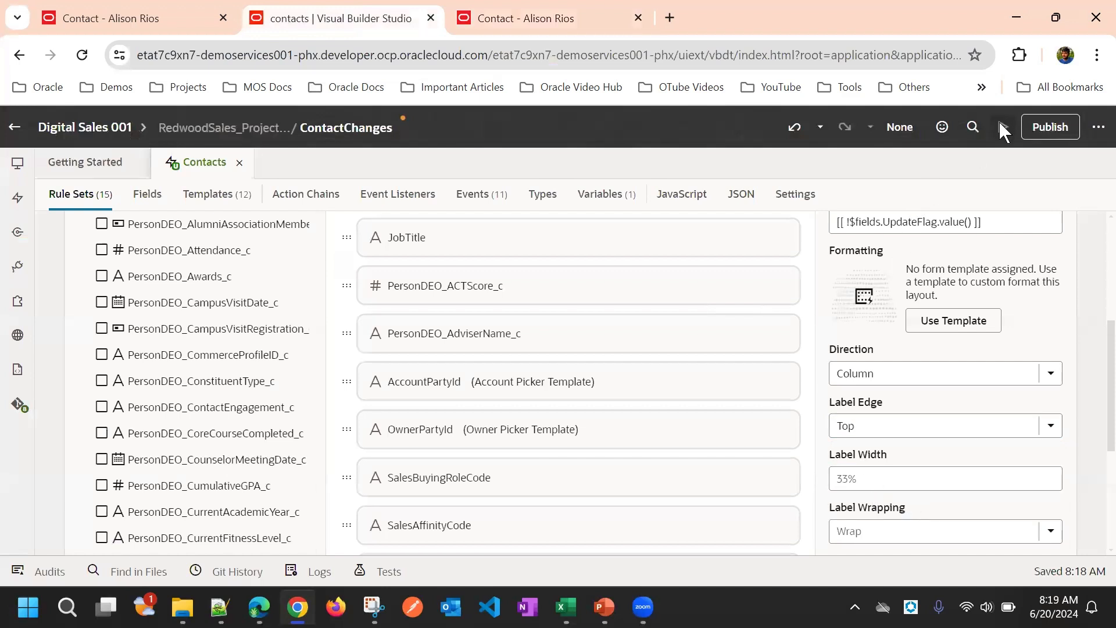
left_click(509, 17)
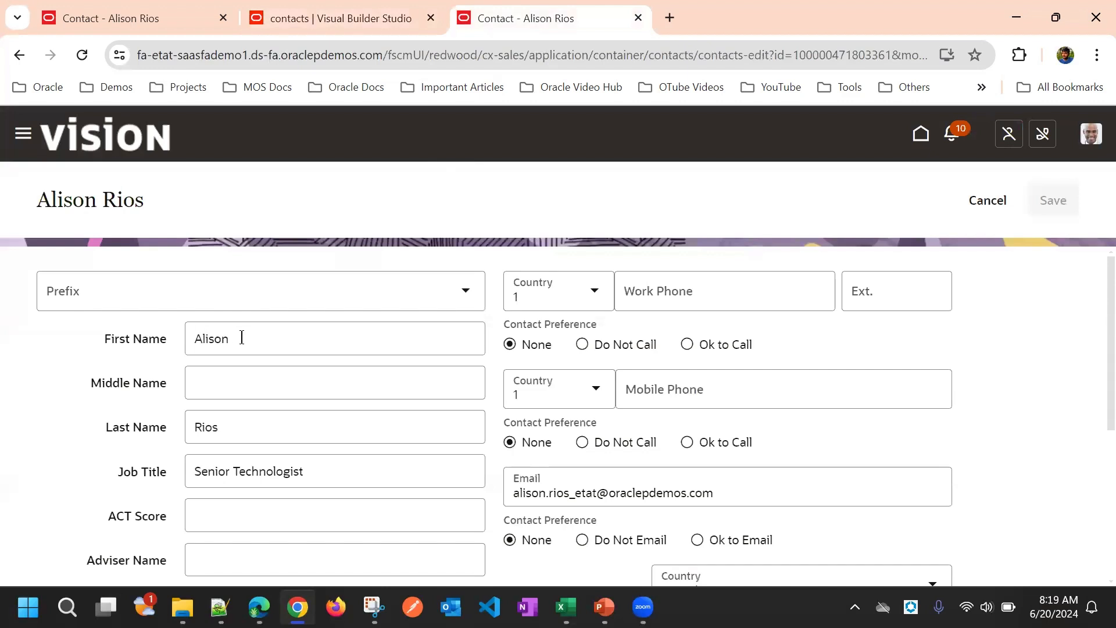
left_click(369, 17)
left_click(526, 17)
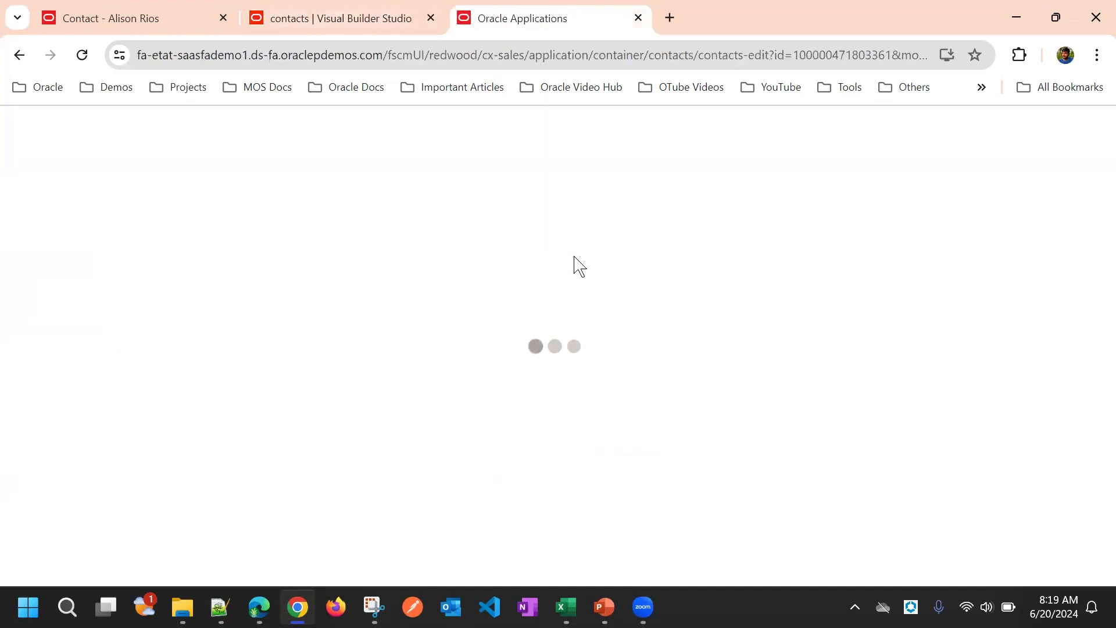
Check the label placement on the previewed contact edit page once it loads, and return to the layout editor
left_click(356, 17)
left_click(500, 11)
left_click(407, 17)
scroll(864, 402, "down", 2)
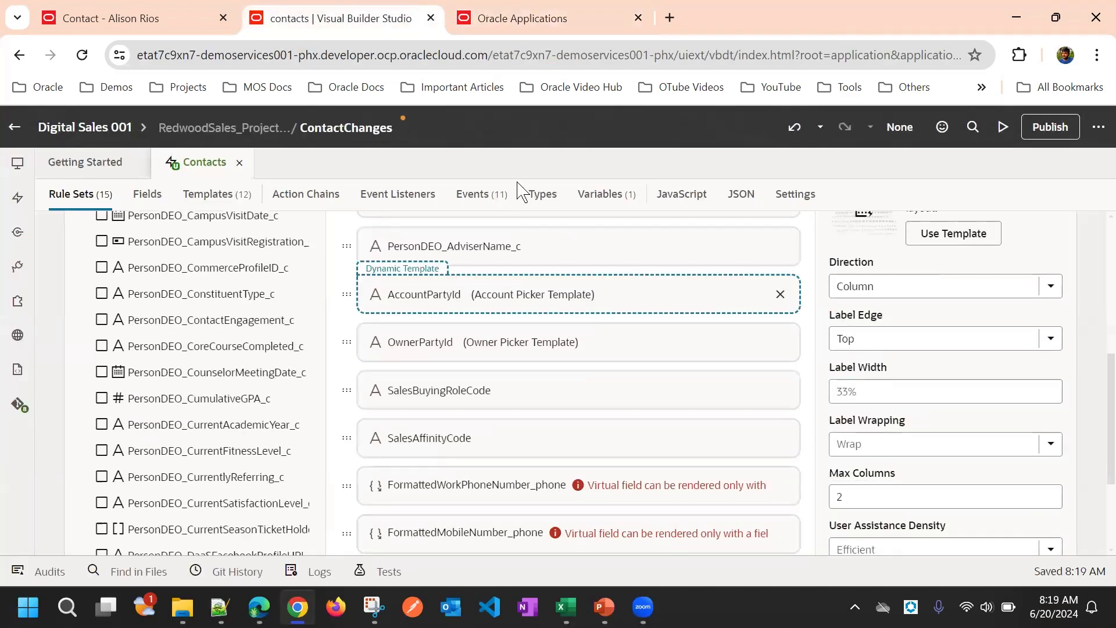
left_click(522, 14)
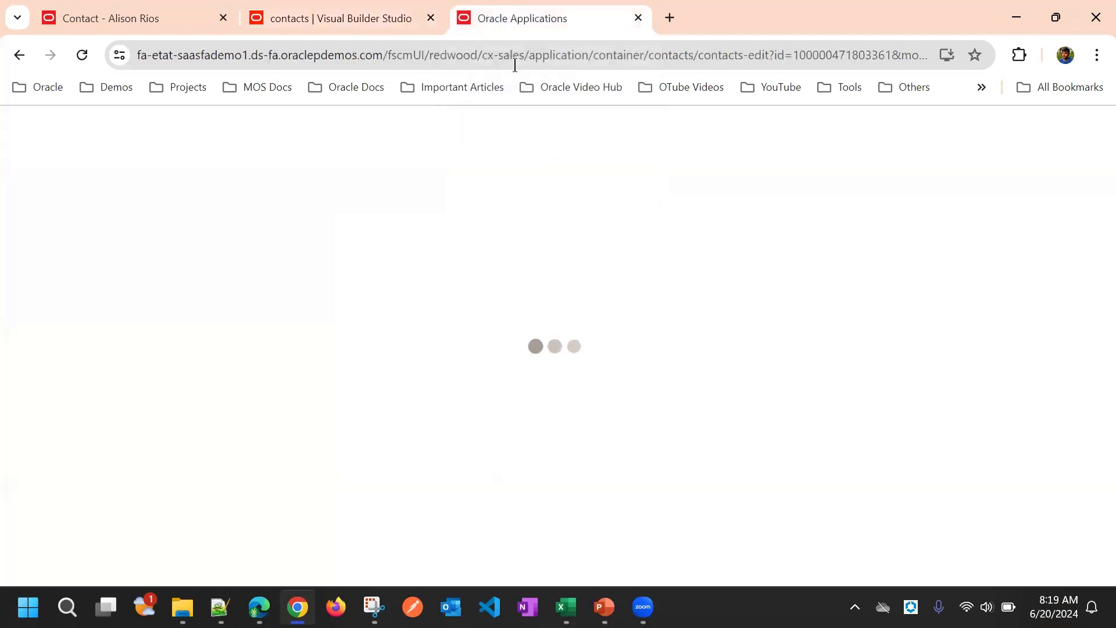
left_click(378, 7)
left_click(471, 14)
left_click(382, 7)
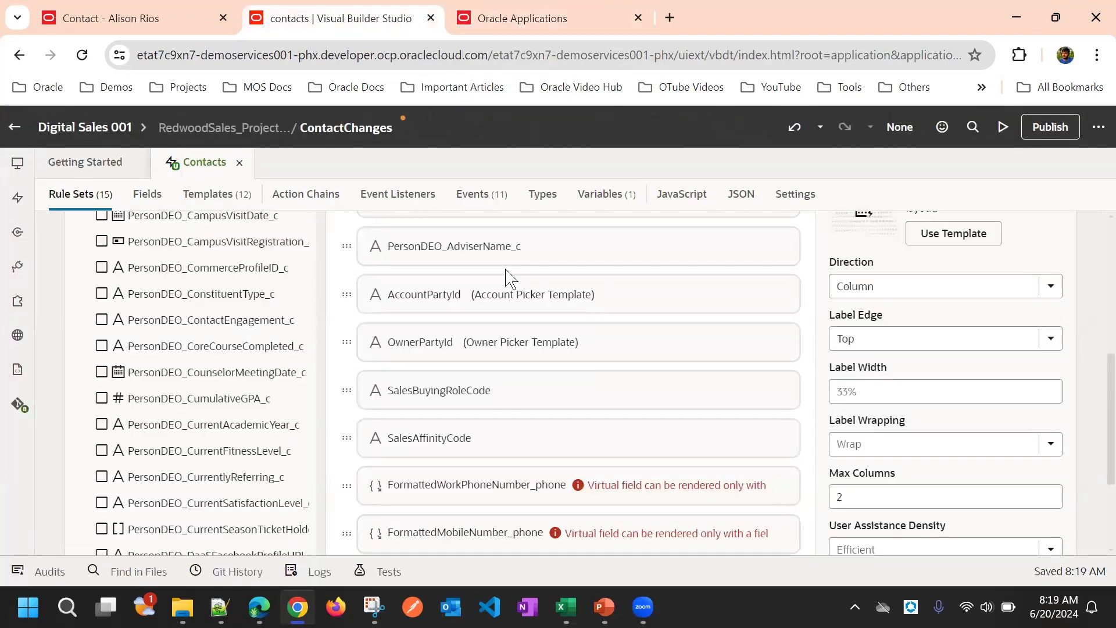
left_click(527, 14)
left_click(424, 14)
left_click(460, 18)
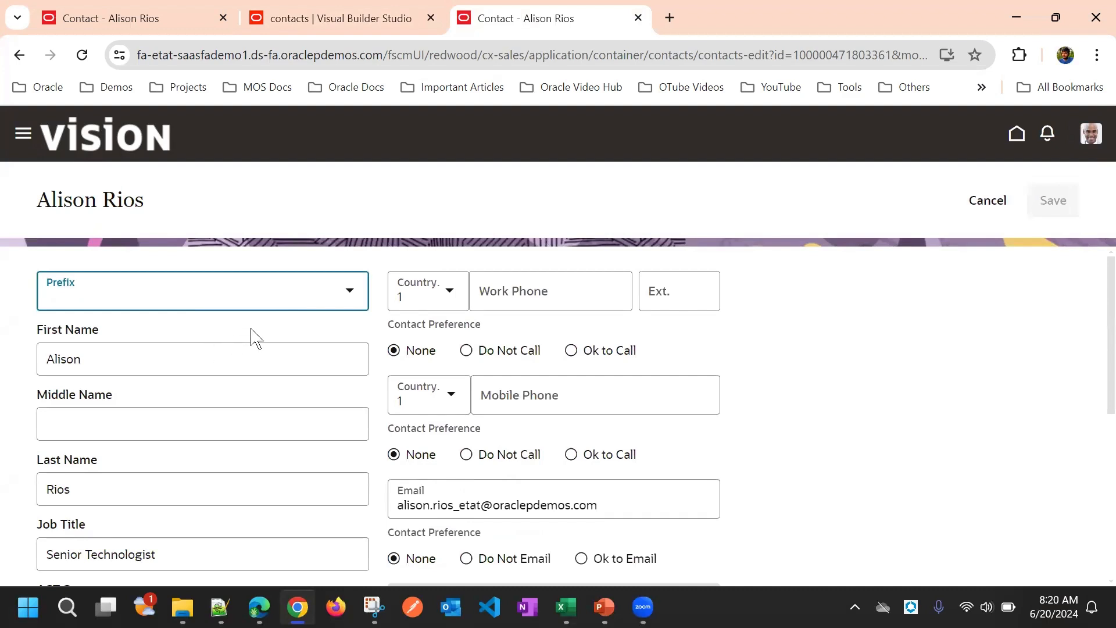
left_click(386, 16)
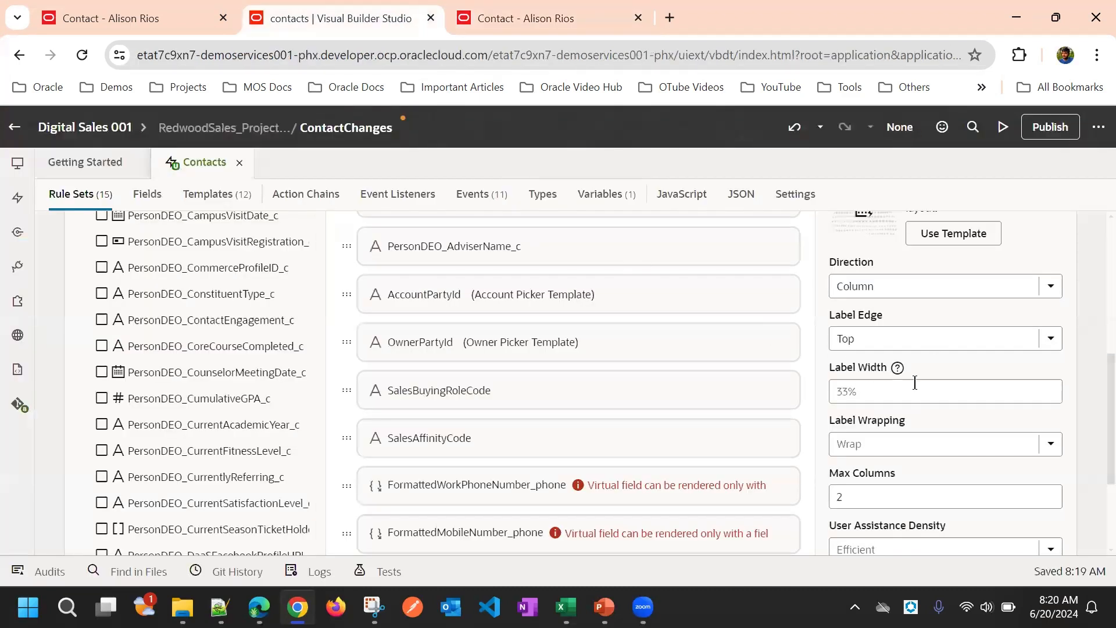
Review the form's Label Width field and the available Label Wrapping options without changing either property
left_click(867, 390)
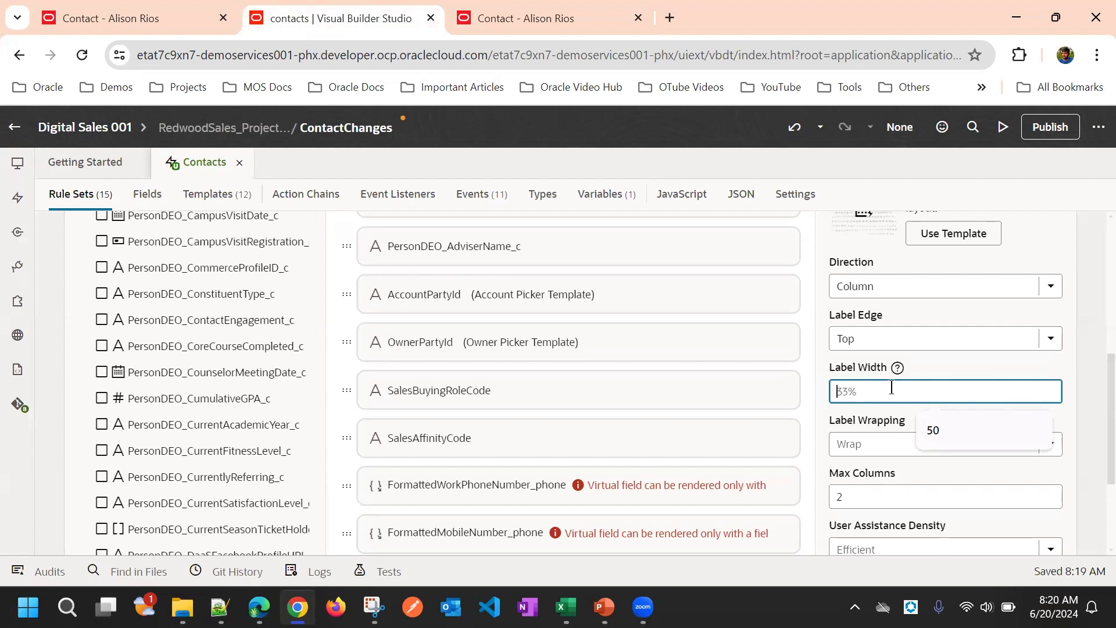
left_click(943, 375)
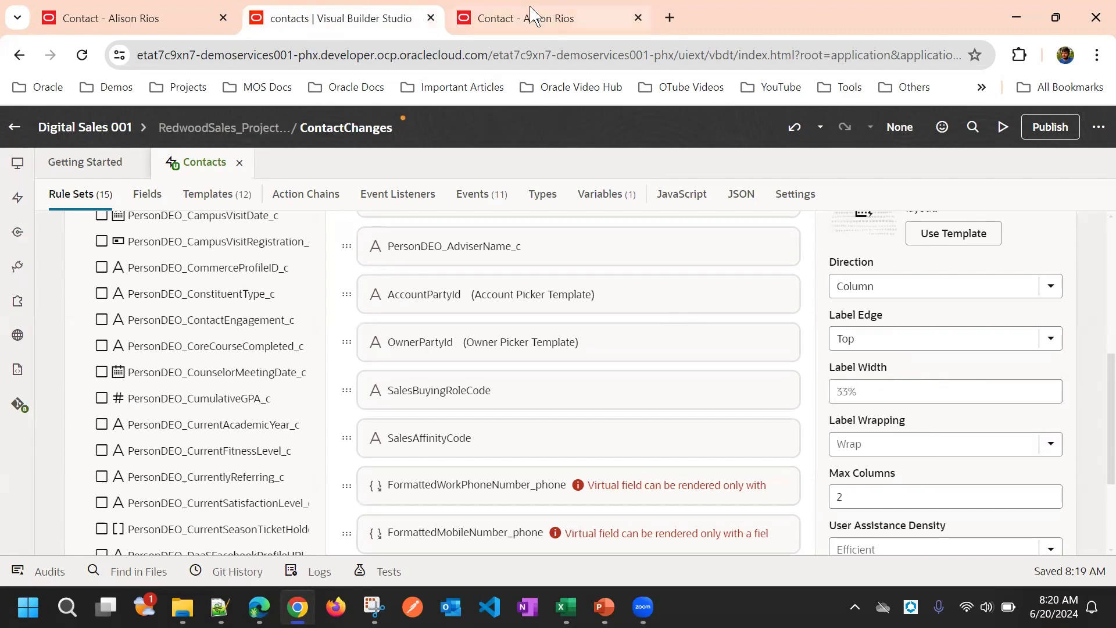
scroll(877, 418, "down", 3)
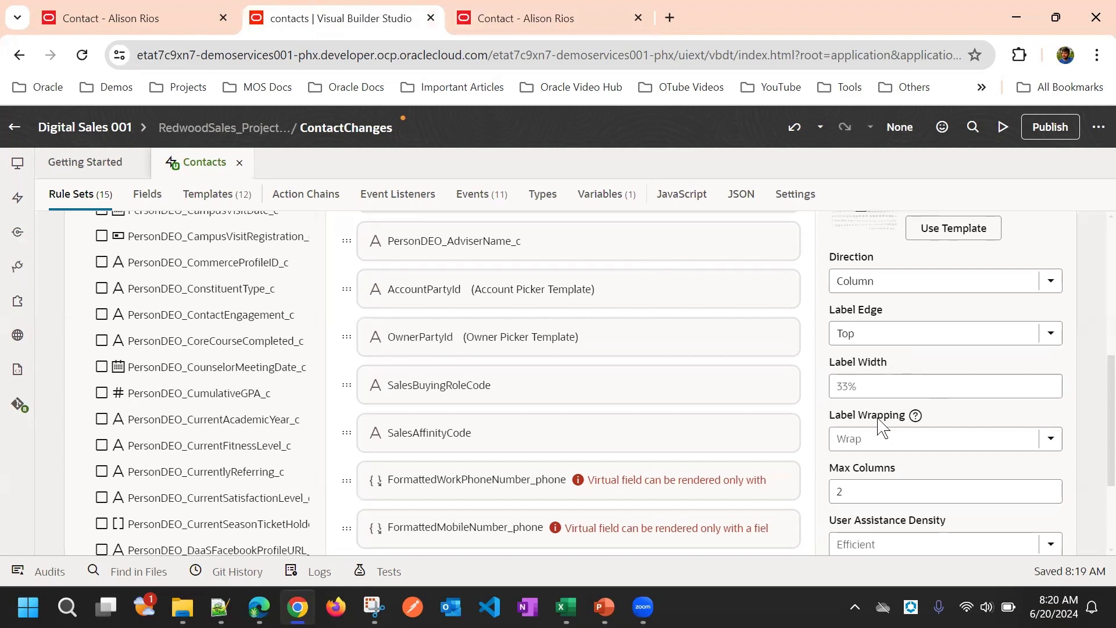
left_click(881, 359)
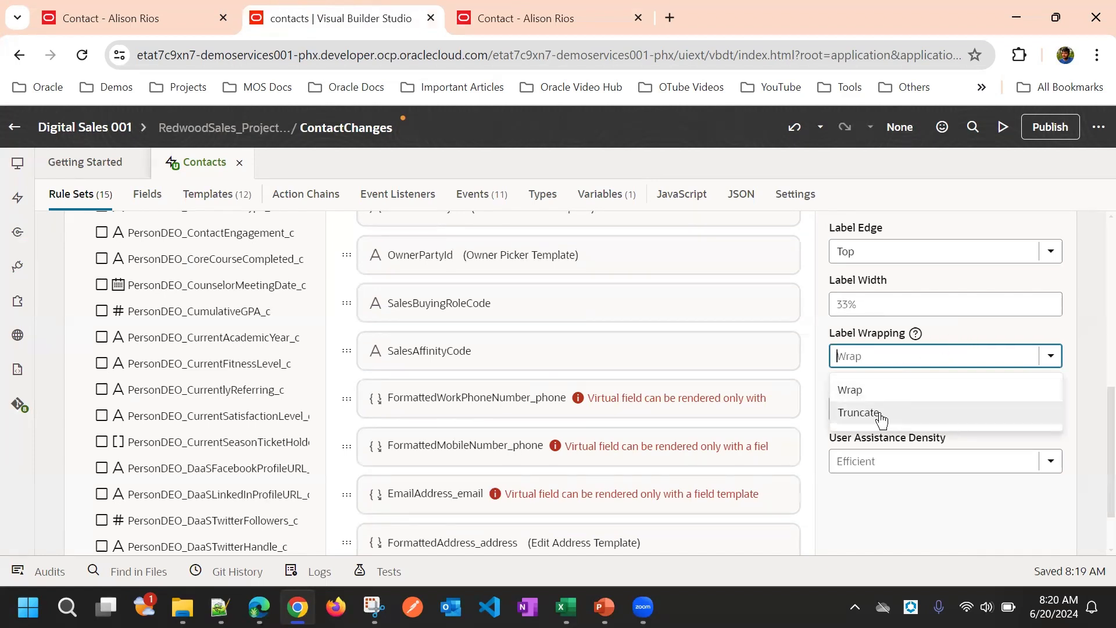
left_click(956, 337)
scroll(943, 351, "down", 2)
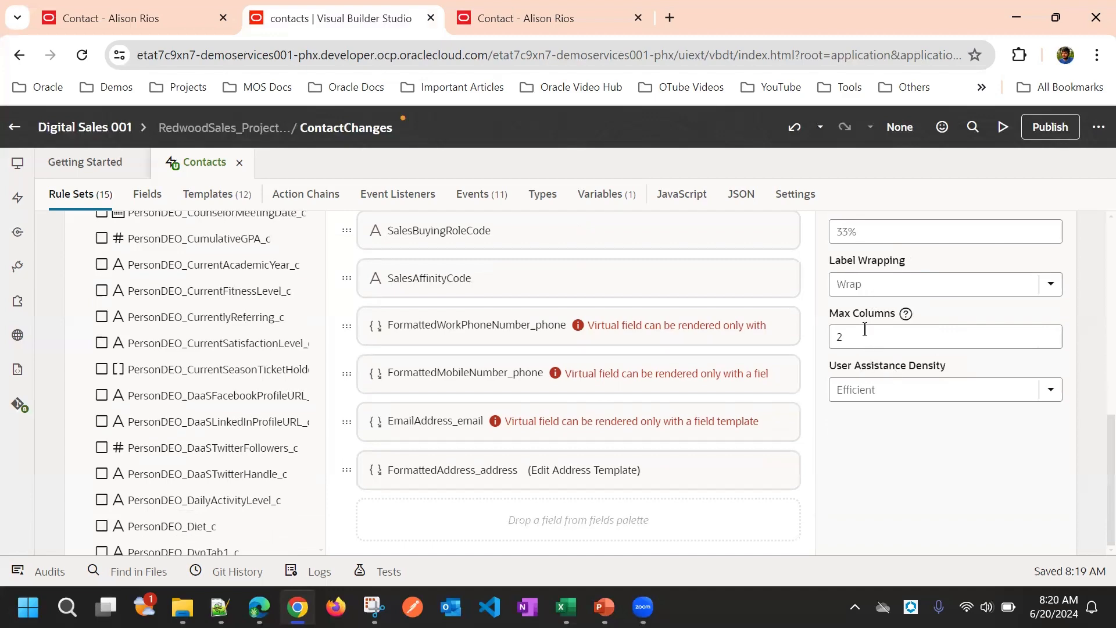
scroll(864, 329, "up", 2)
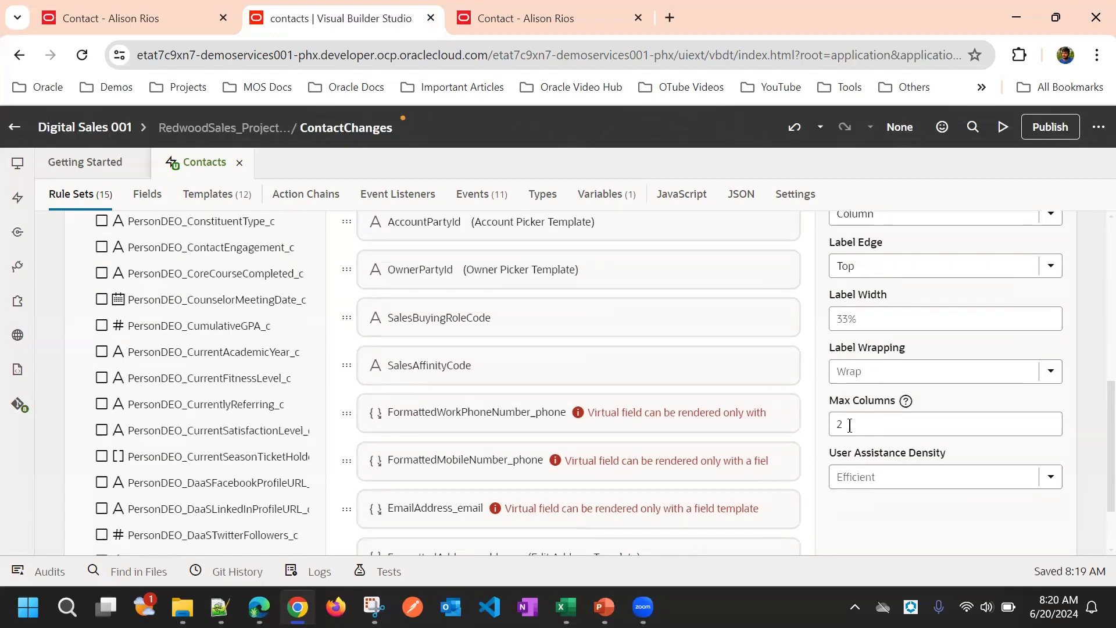
Inspect the form's Max Columns property and compare it with the column arrangement on the previewed contact page
left_click(850, 423)
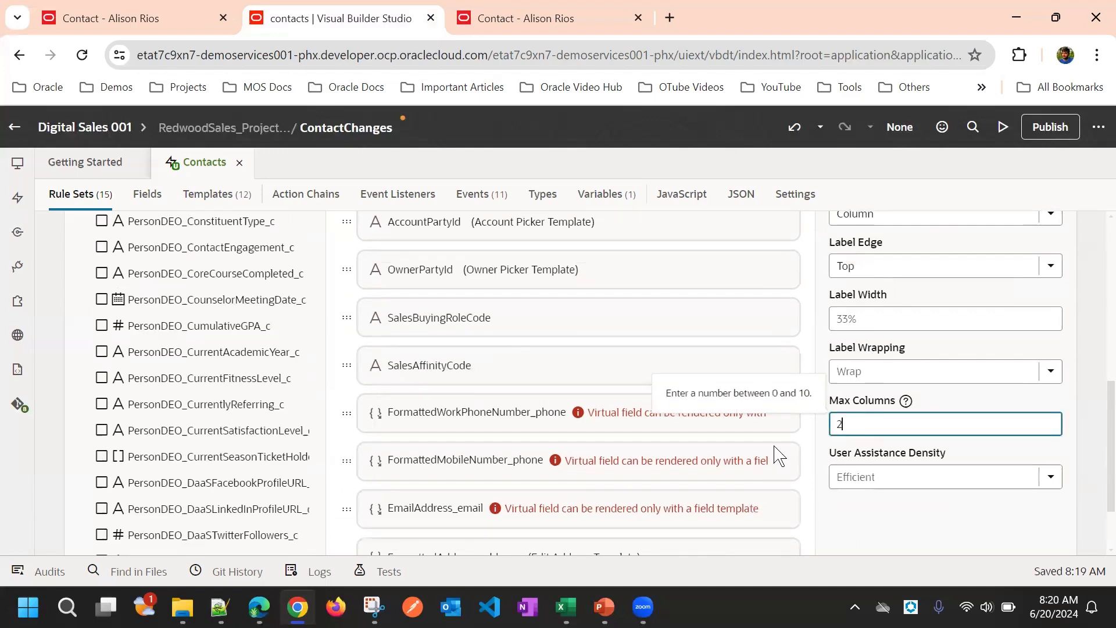
key("ctrl+Tab")
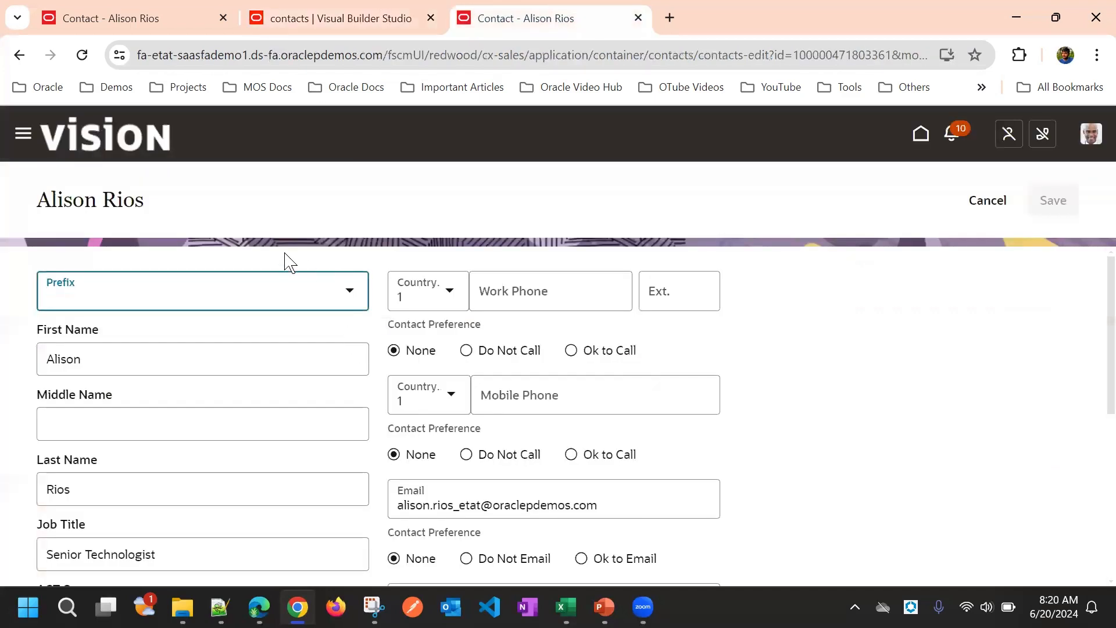
scroll(266, 302, "down", 3)
scroll(263, 297, "down", 3)
scroll(290, 354, "up", 6)
left_click(348, 16)
Set the form's Direction to Row and its Max Columns to 3
scroll(755, 319, "up", 5)
left_click(855, 475)
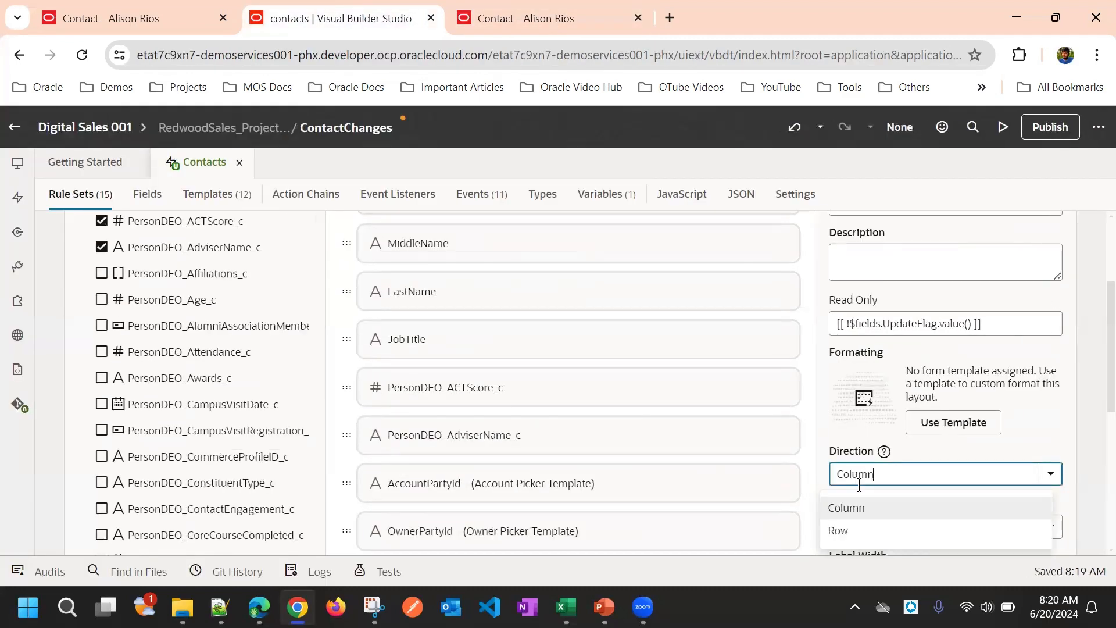
left_click(856, 530)
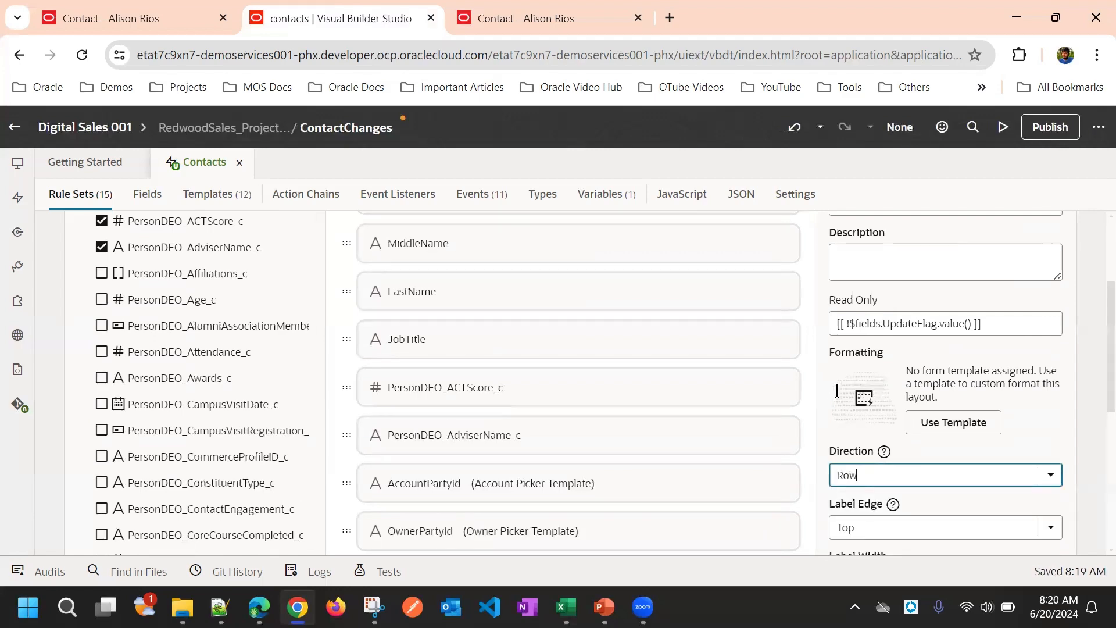
scroll(837, 390, "down", 5)
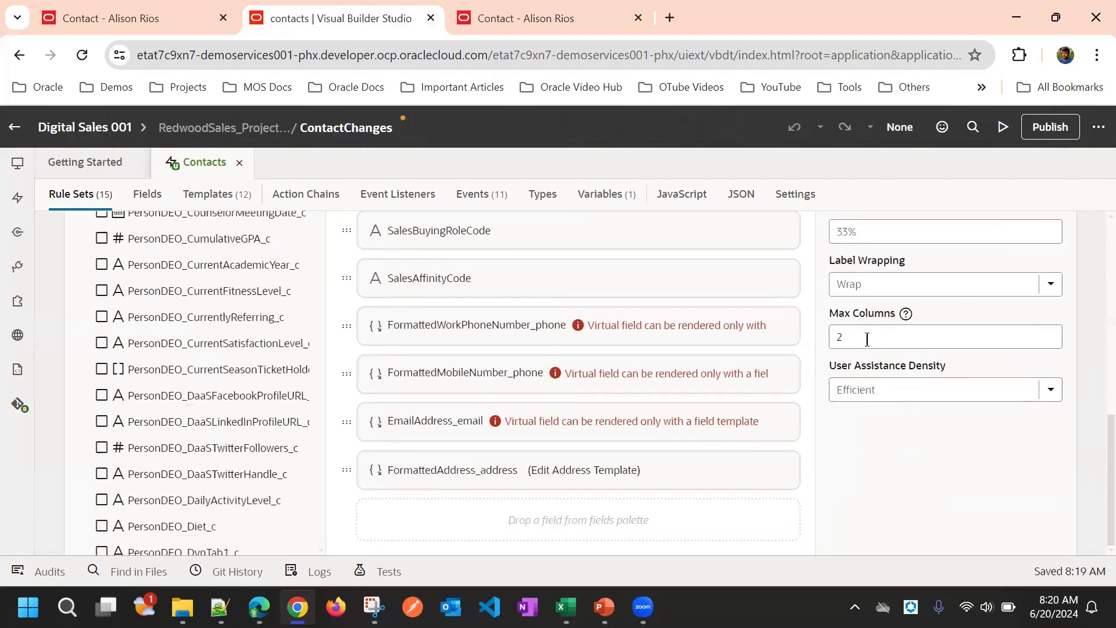
left_click(855, 336)
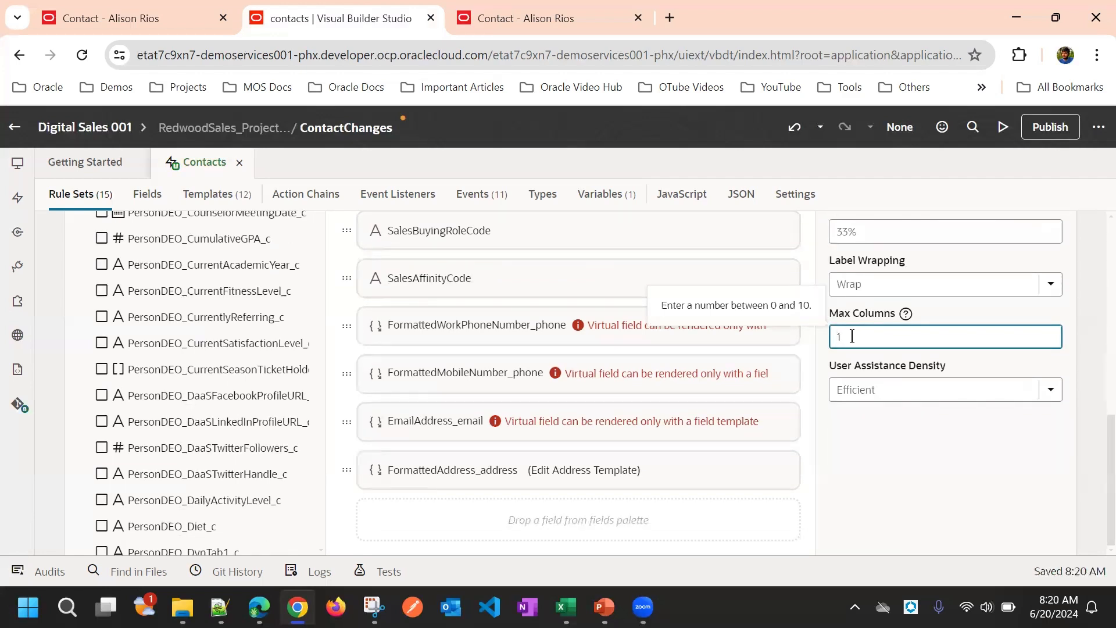
left_click(836, 471)
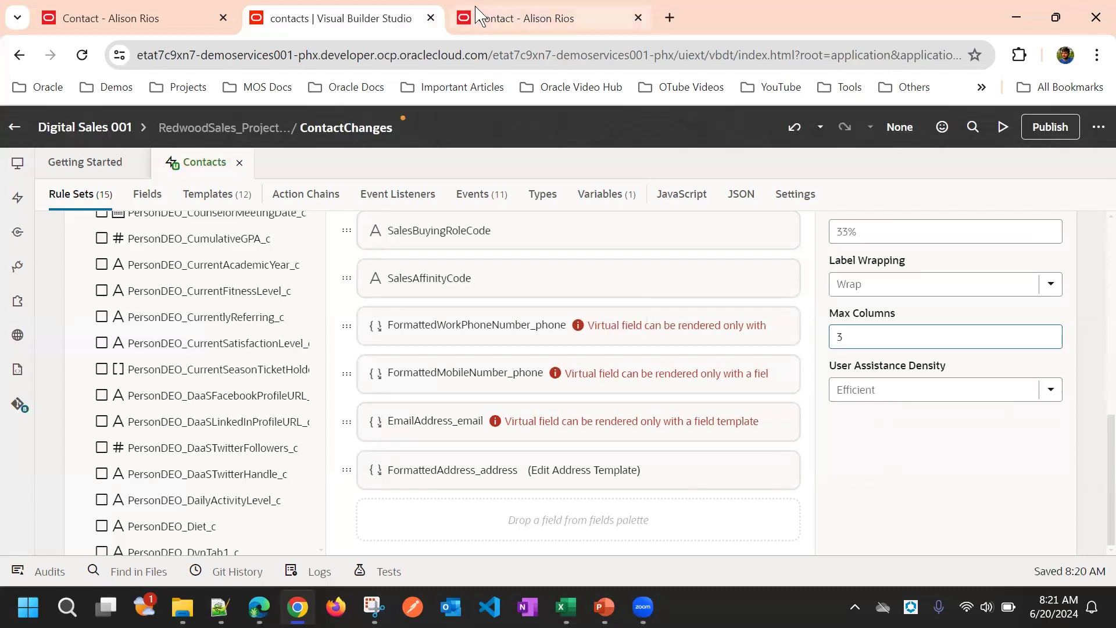
Reload the contact edit page preview to apply the updated form properties
left_click(995, 129)
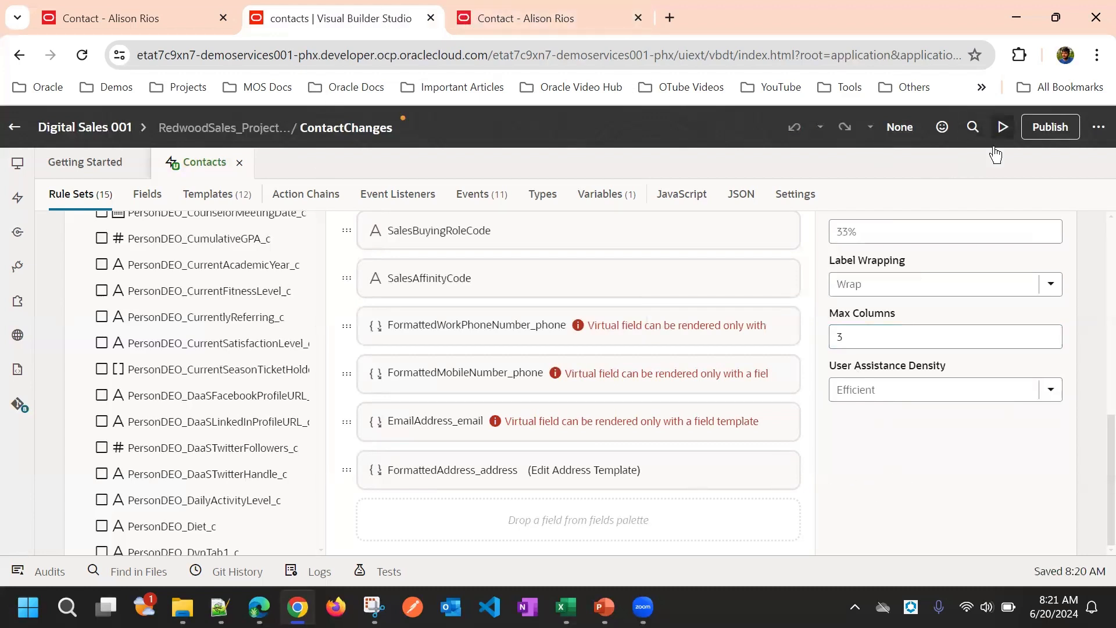
left_click(475, 17)
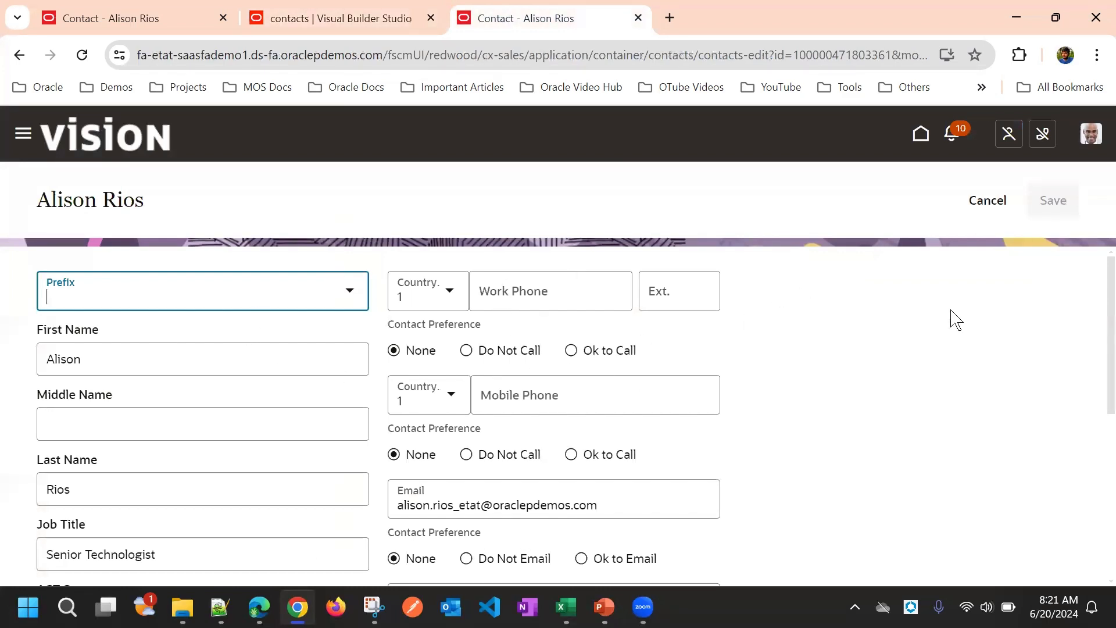
key("F5")
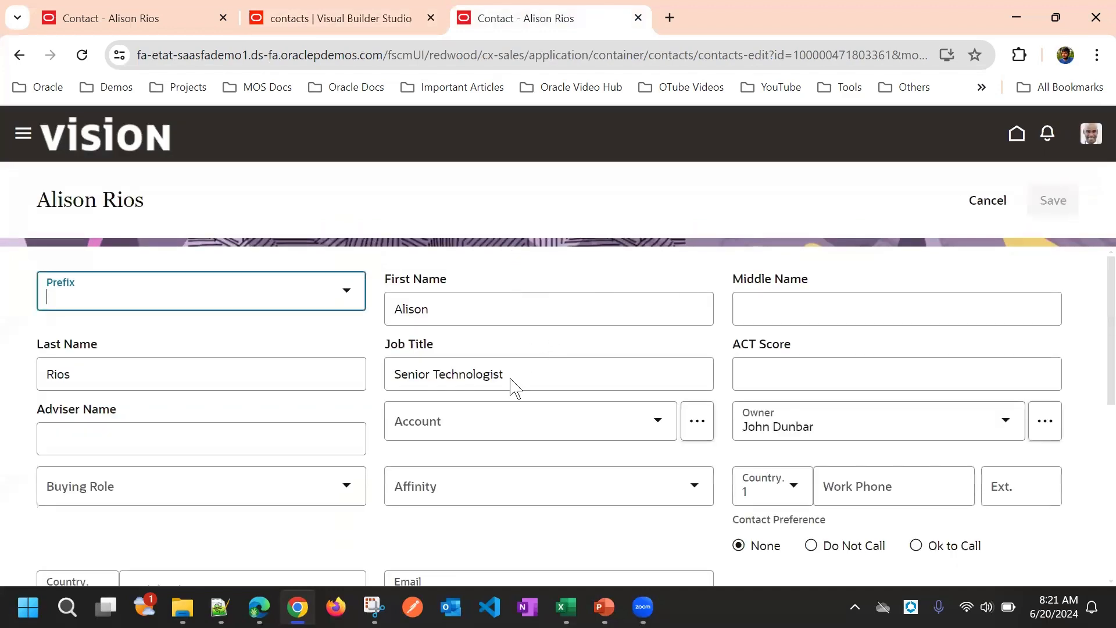
Examine how the fields, including the address block, are arranged across the previewed contact page, and return to the layout editor
scroll(316, 287, "down", 5)
scroll(349, 418, "up", 5)
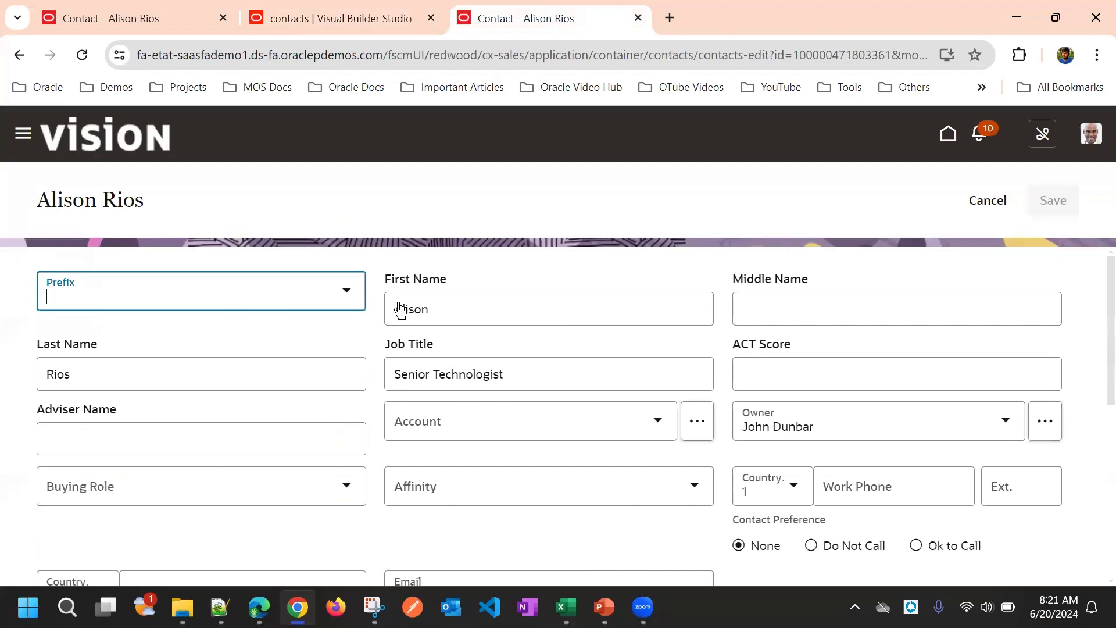
scroll(643, 356, "down", 7)
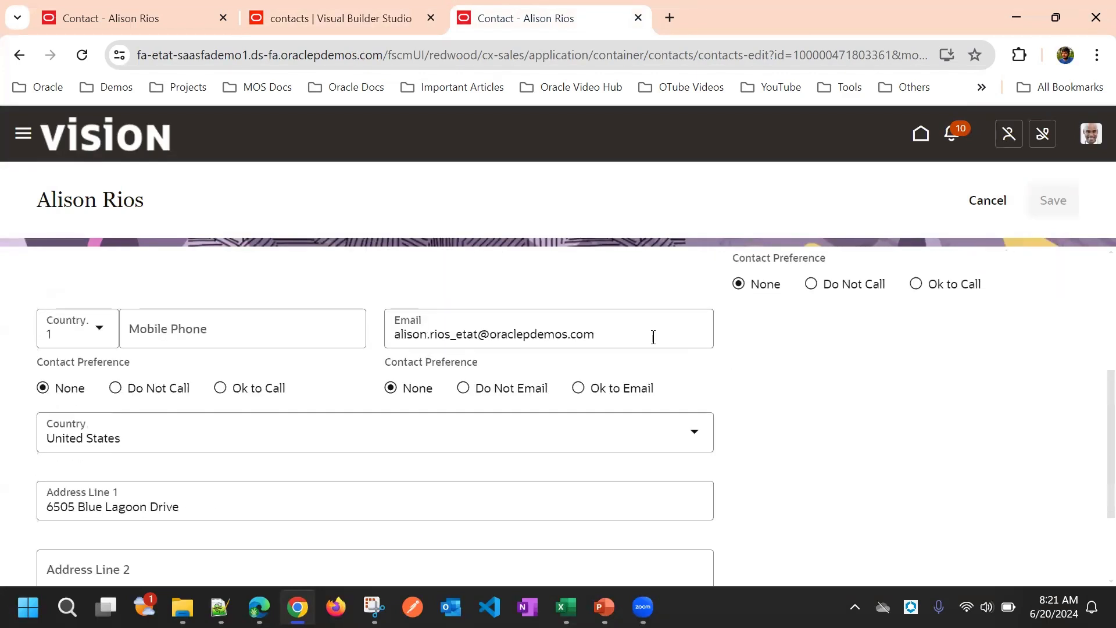
scroll(454, 349, "up", 3)
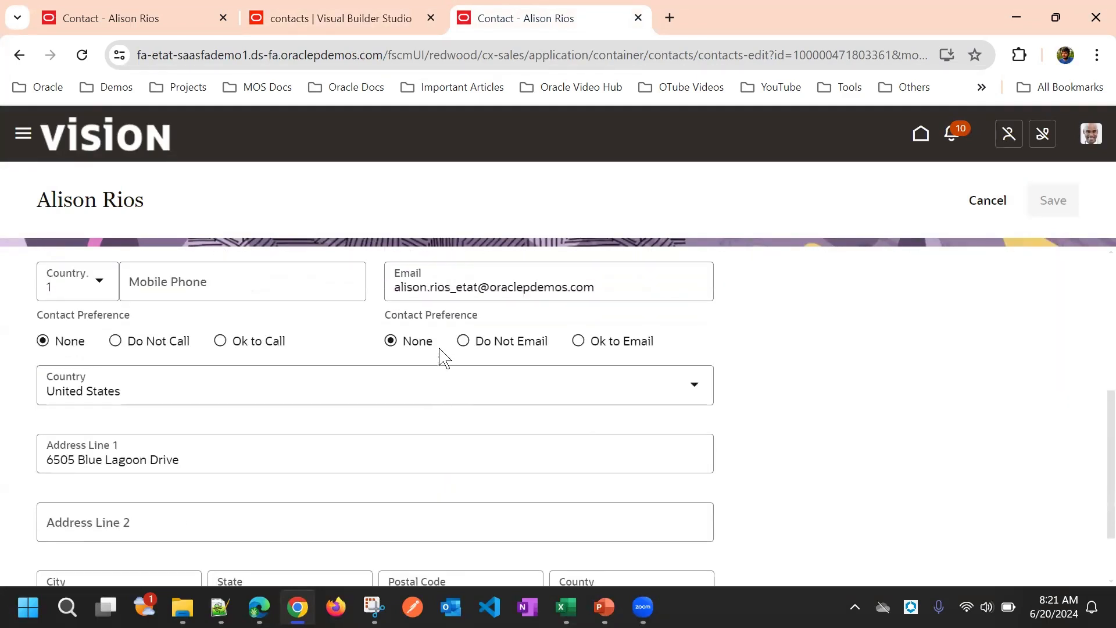
scroll(383, 442, "down", 1)
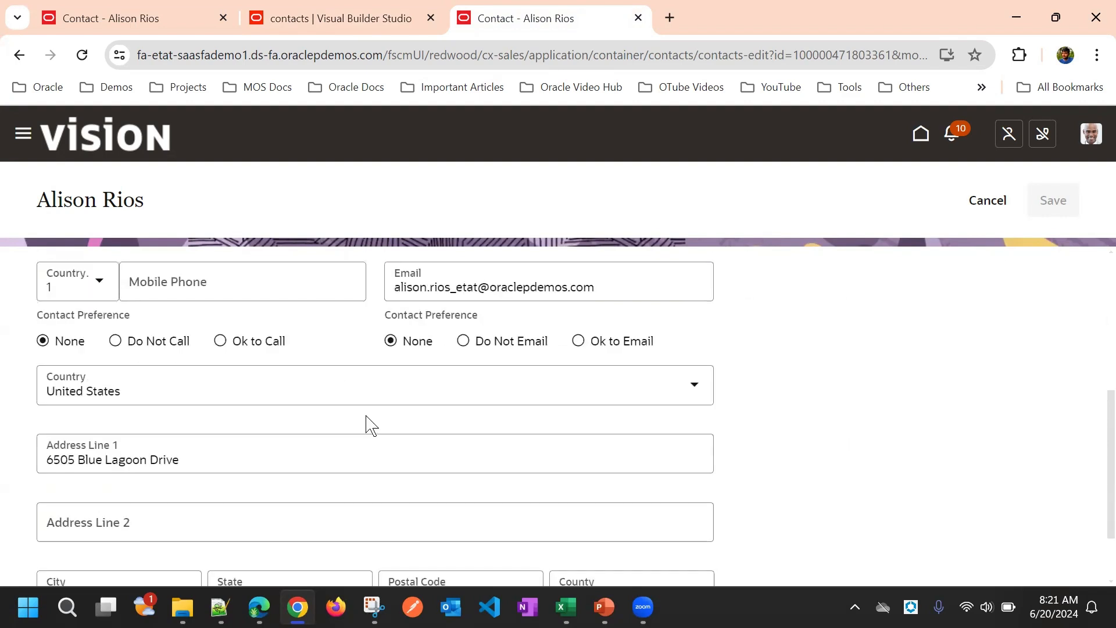
left_click(341, 375)
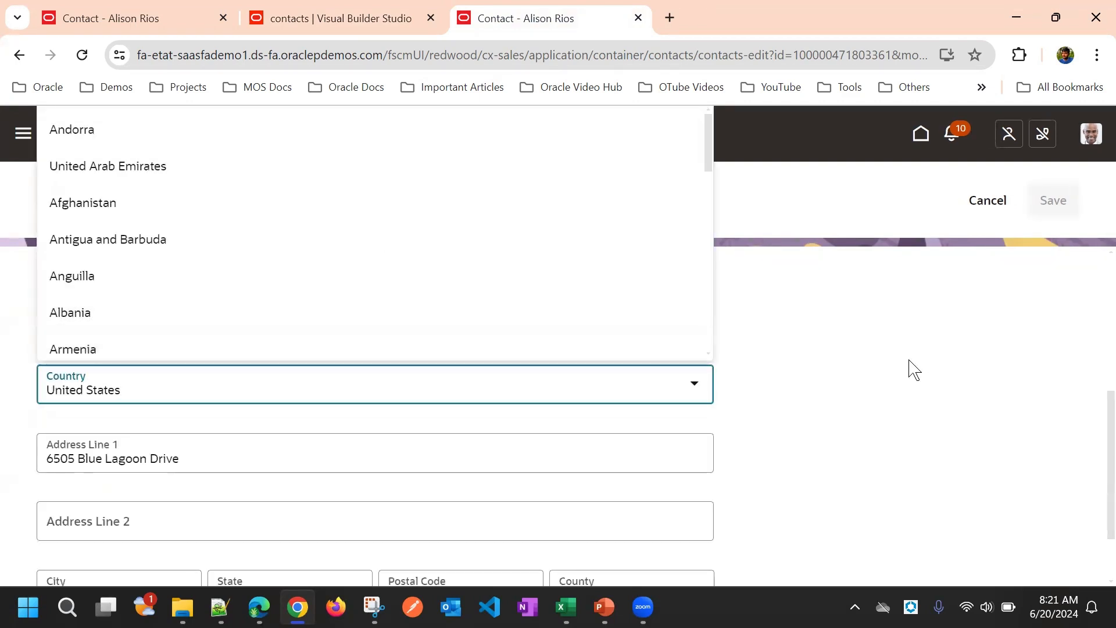
left_click(917, 370)
scroll(721, 407, "up", 3)
scroll(584, 381, "down", 3)
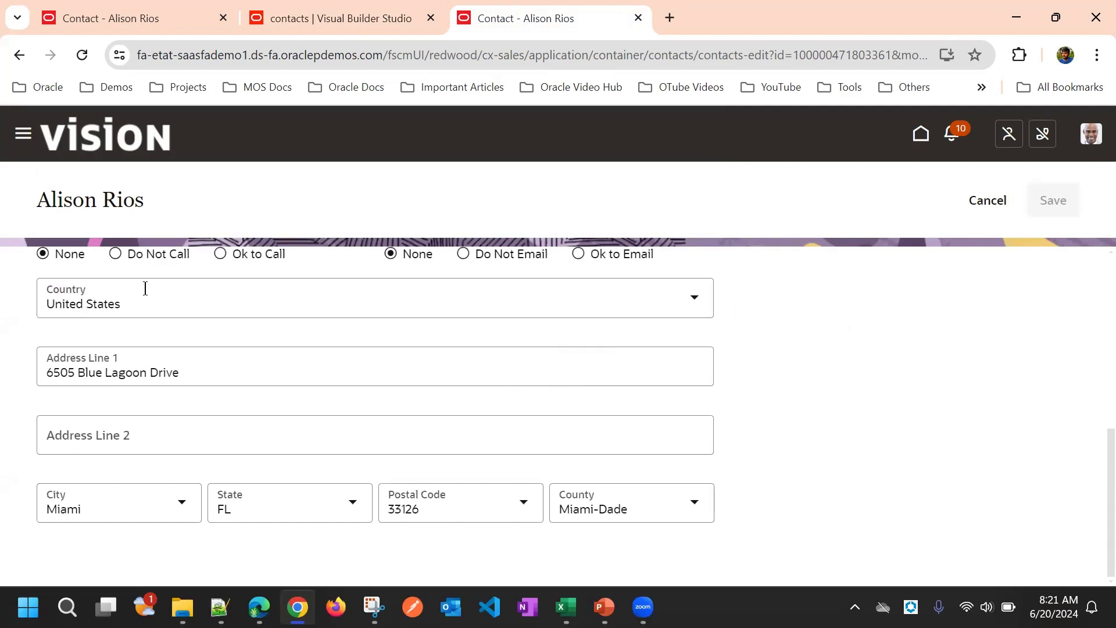
scroll(517, 309, "up", 3)
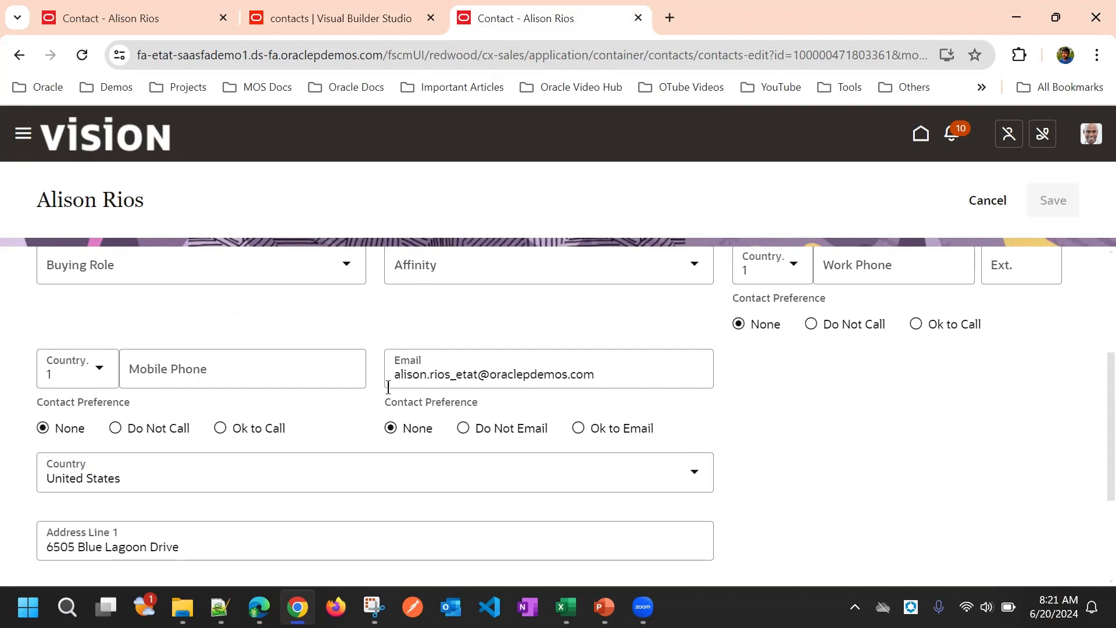
scroll(336, 428, "down", 3)
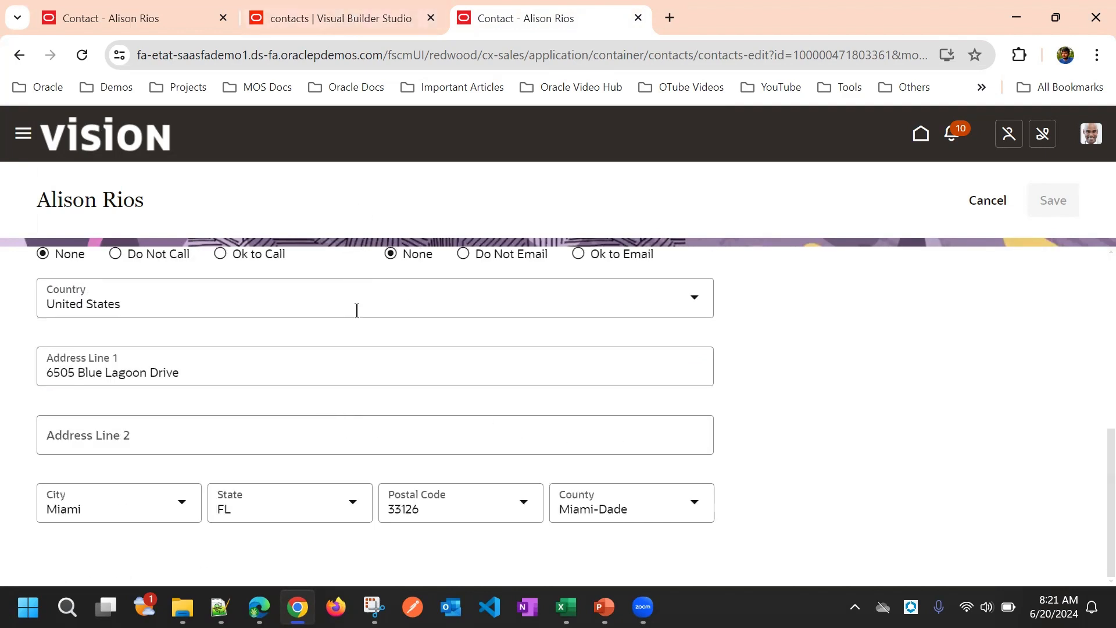
left_click(381, 16)
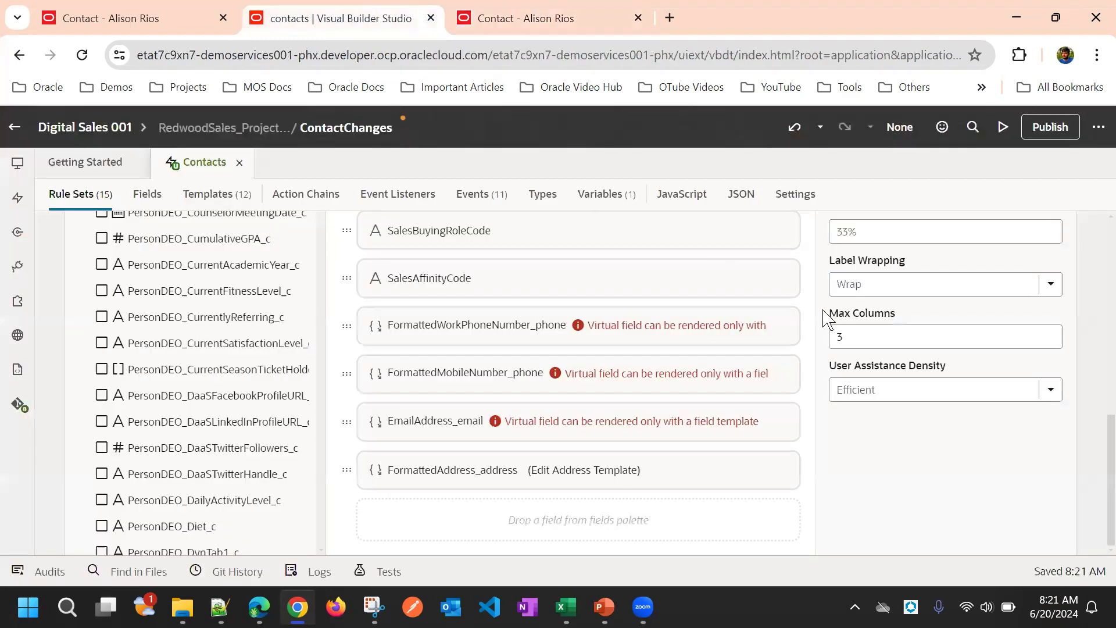
Review the form's User Assistance Density options and go back to the first fields of the previewed contact page
left_click(916, 391)
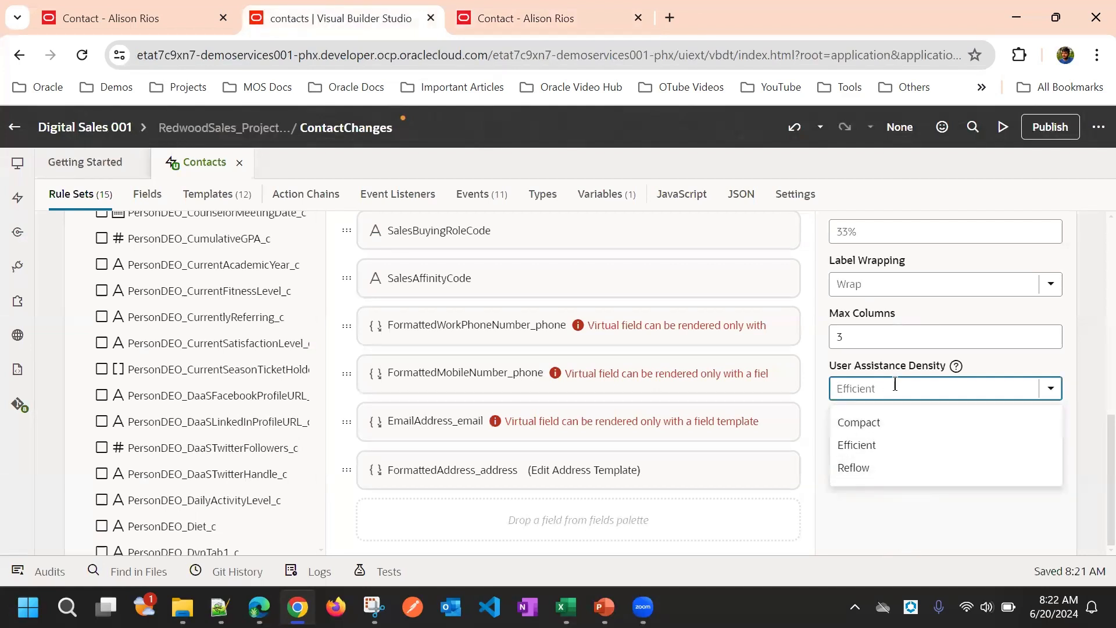
left_click(900, 367)
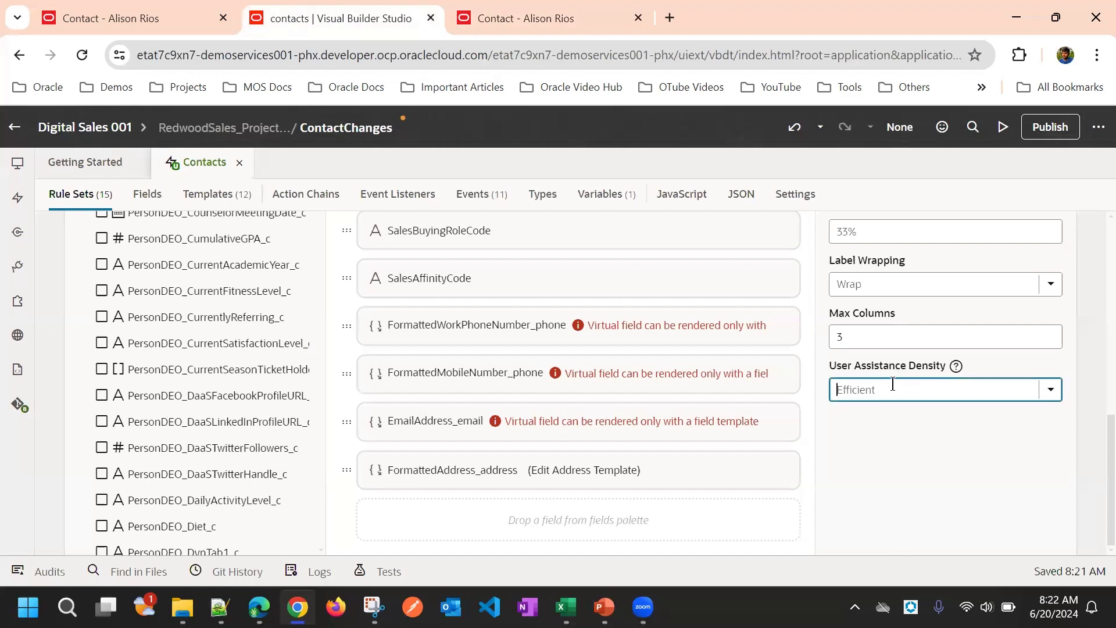
left_click(907, 381)
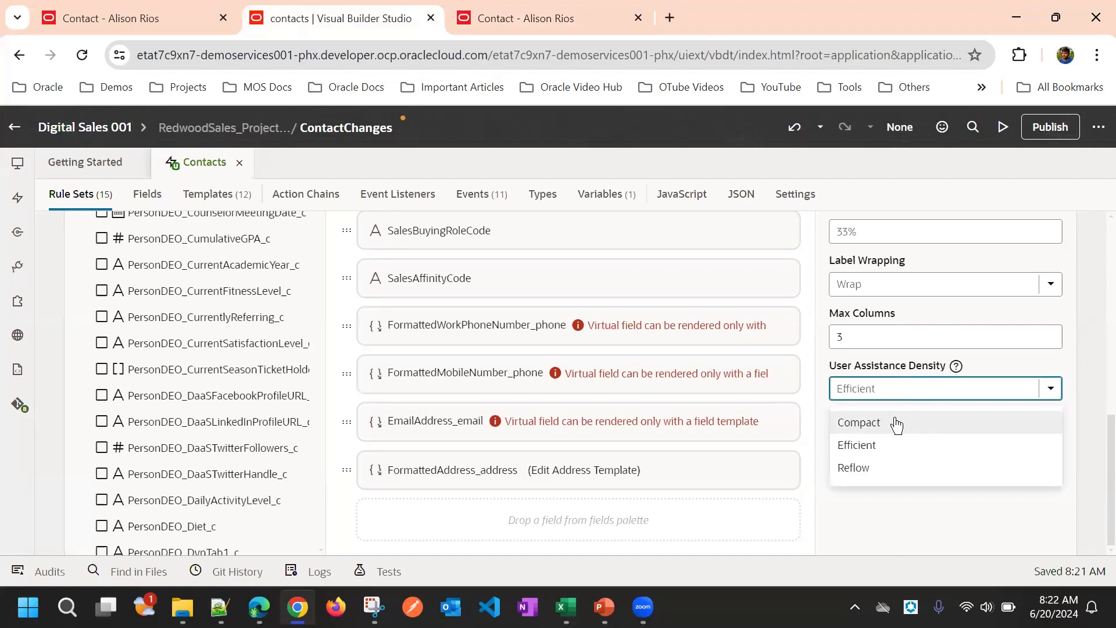
left_click(581, 18)
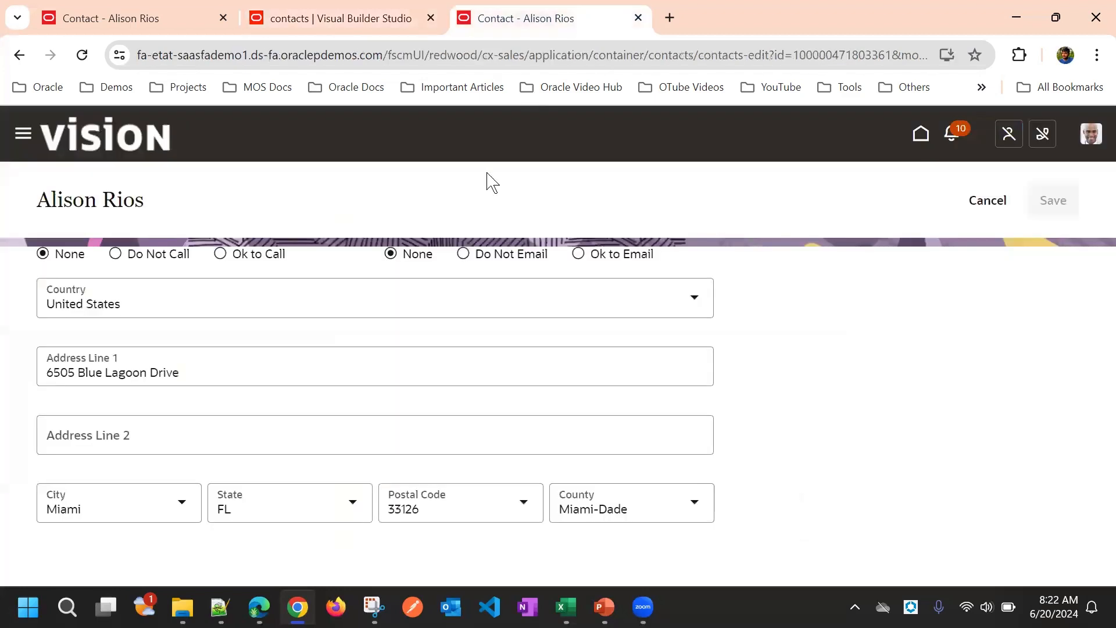
scroll(325, 361, "up", 8)
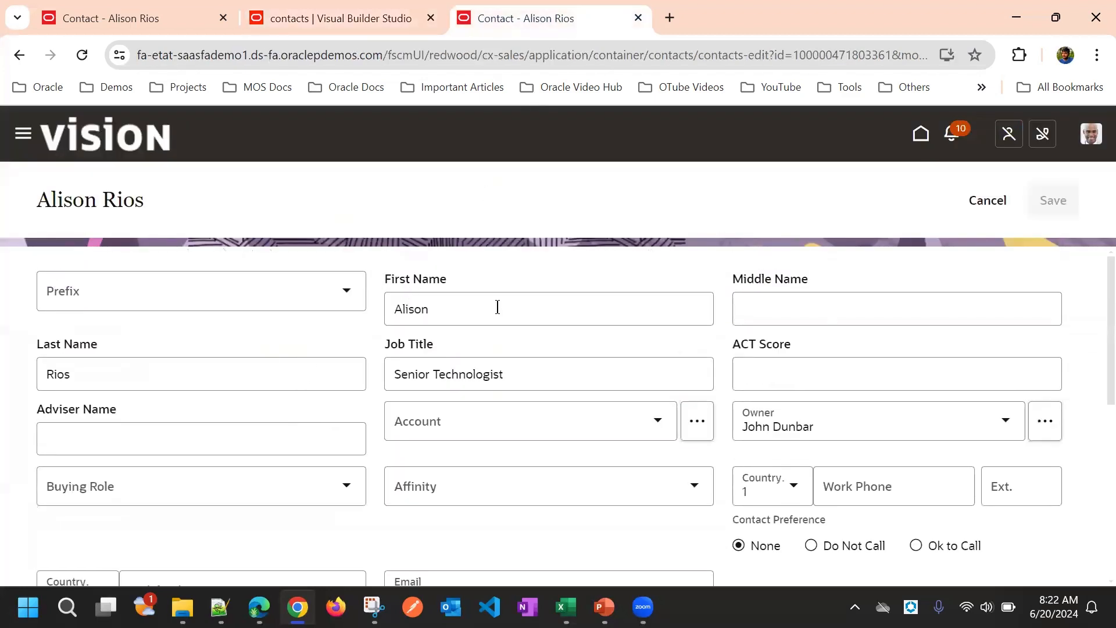
Check how the help text of the First Name field is presented on the previewed contact page
left_click(495, 304)
left_click(435, 331)
left_click(452, 310)
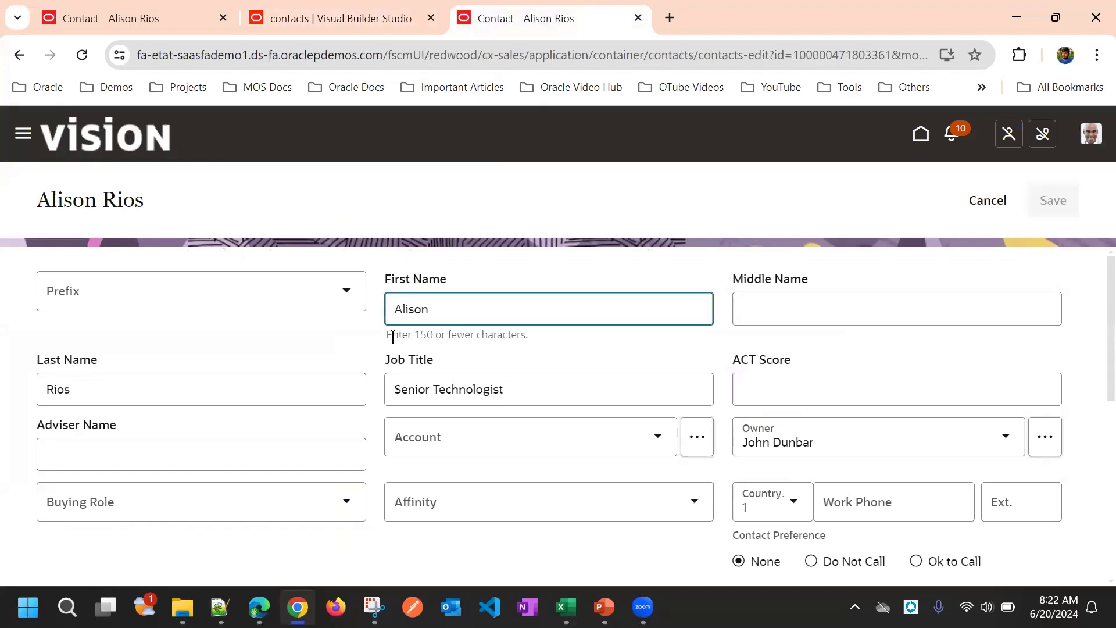
left_click(451, 341)
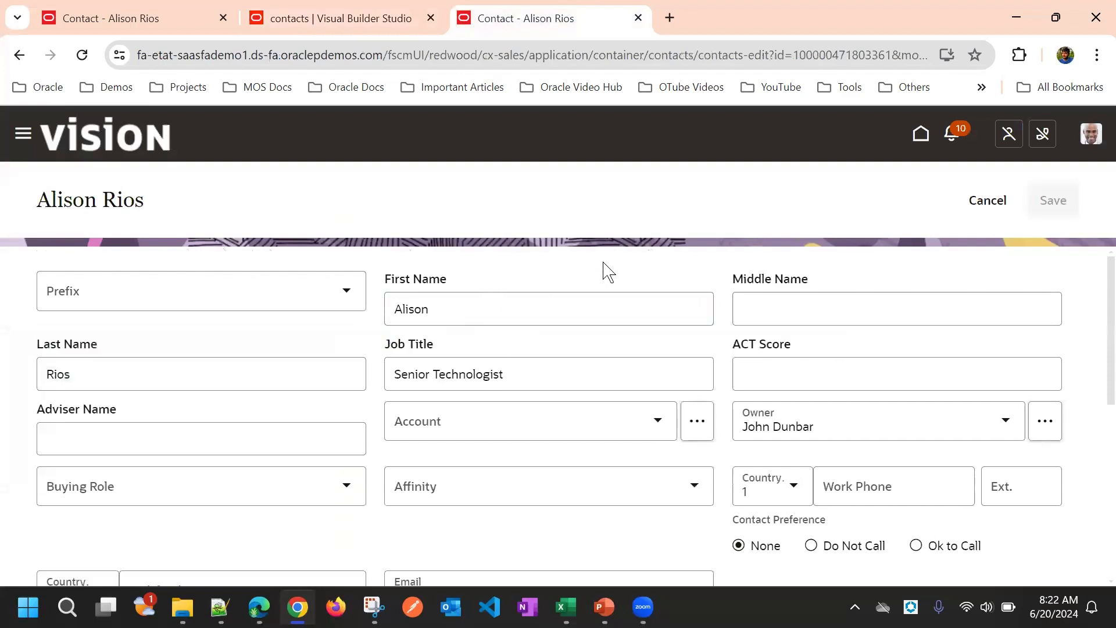
left_click(438, 310)
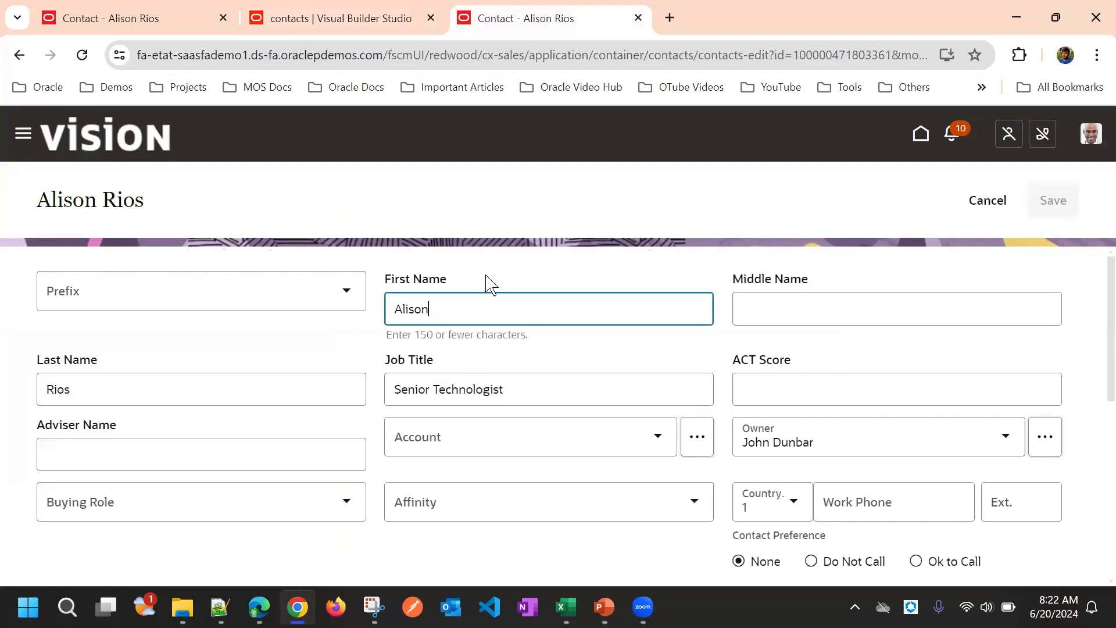
left_click(471, 359)
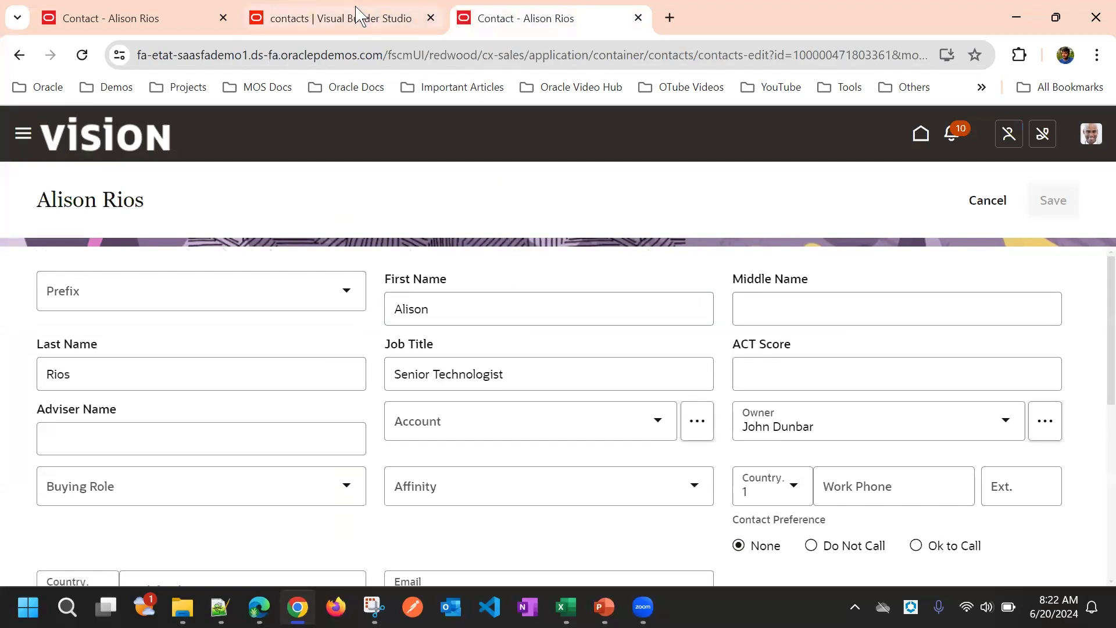
Return to the layout editor and set the form's User Assistance Density to Compact
left_click(356, 17)
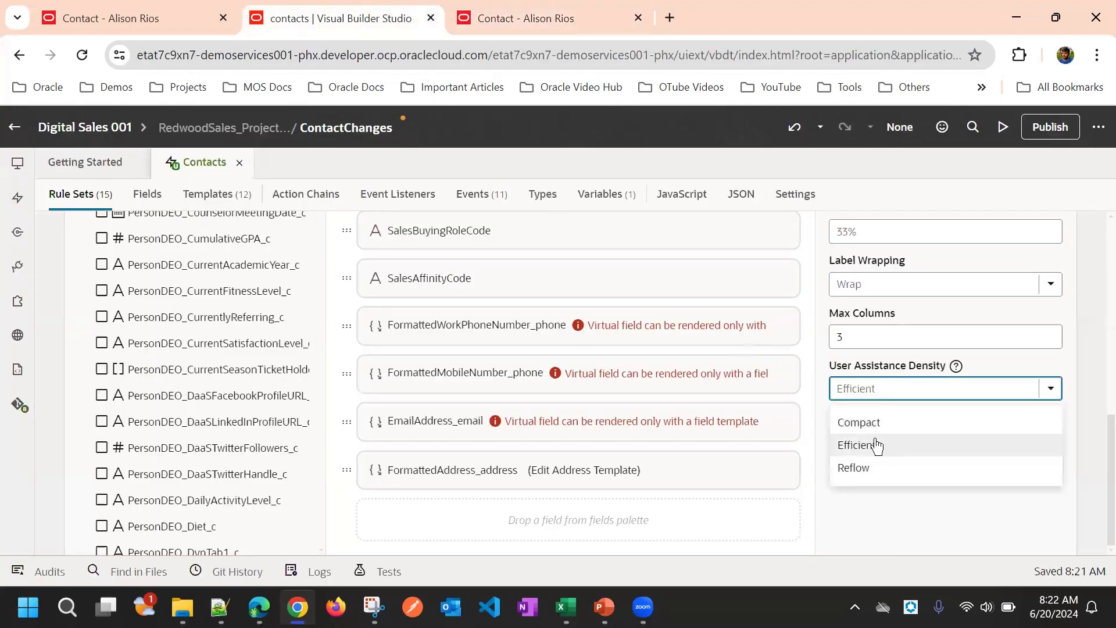
left_click(880, 505)
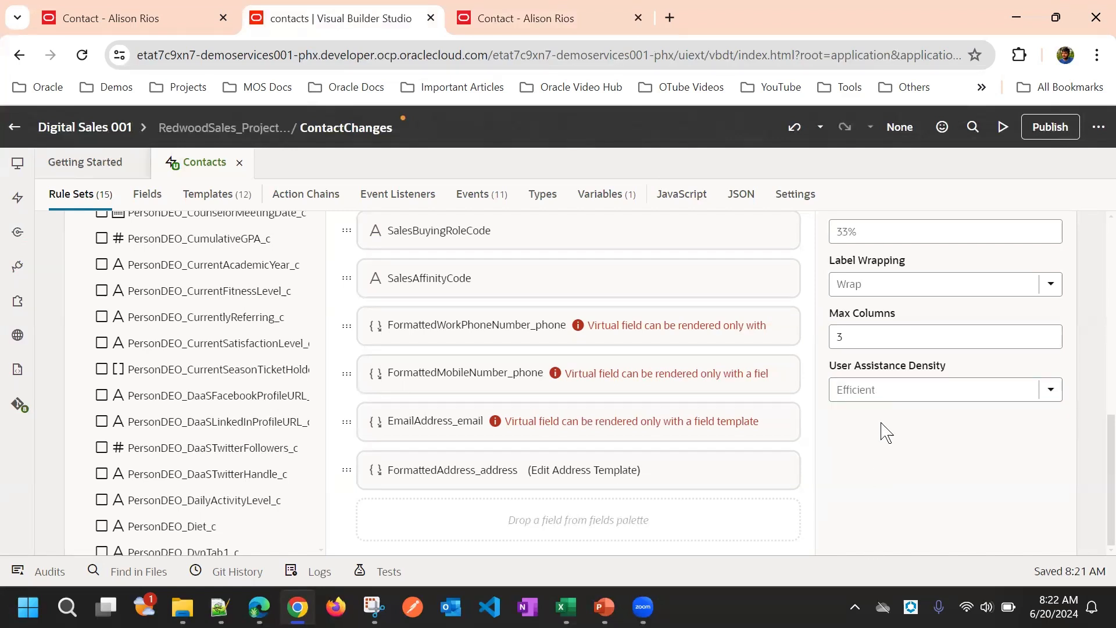
left_click(878, 389)
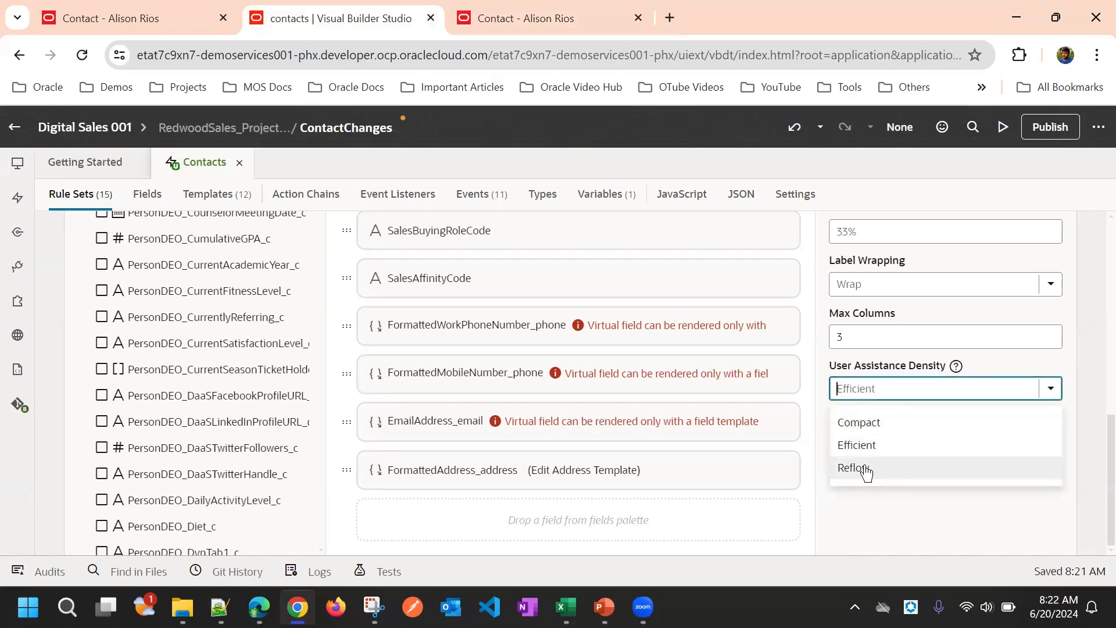
left_click(878, 430)
Launch the preview and reload the contact edit page to apply the updated User Assistance Density
left_click(1001, 127)
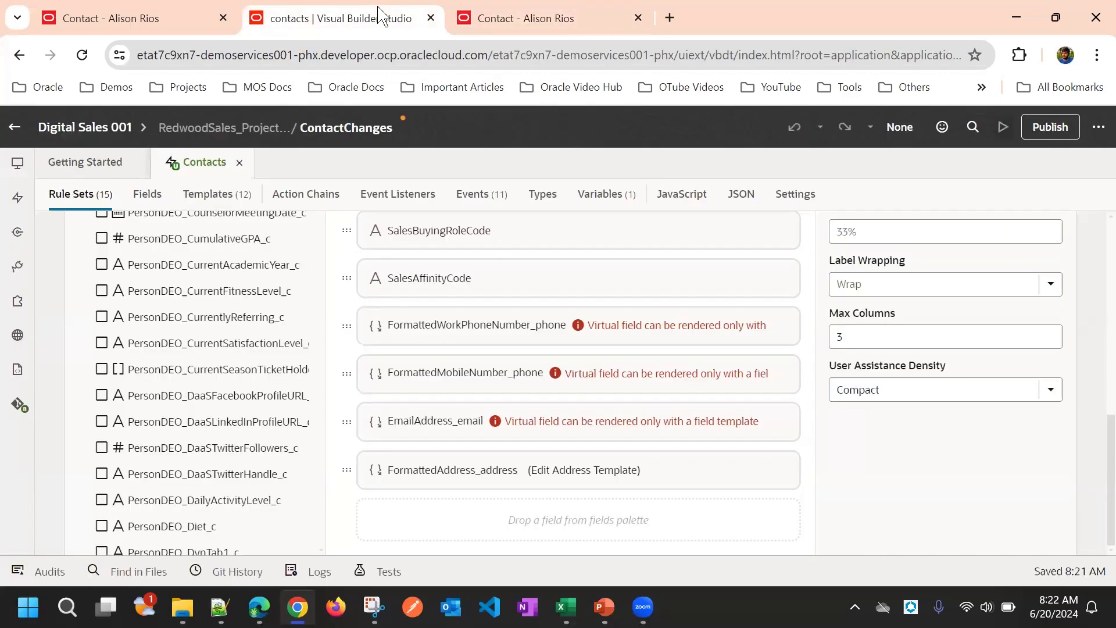
left_click(490, 15)
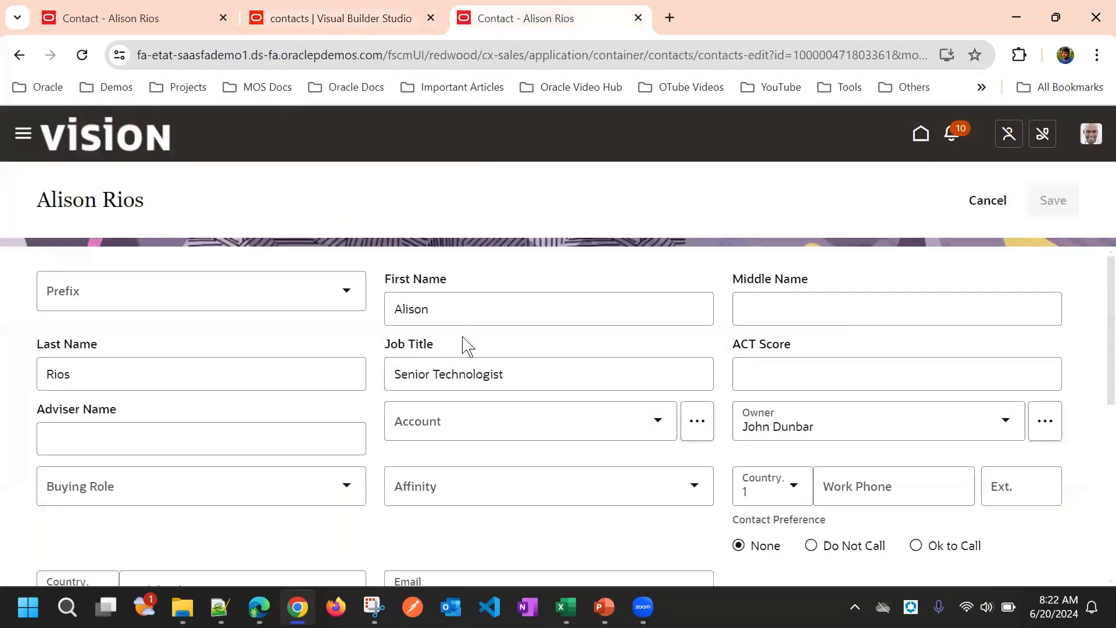
left_click(444, 311)
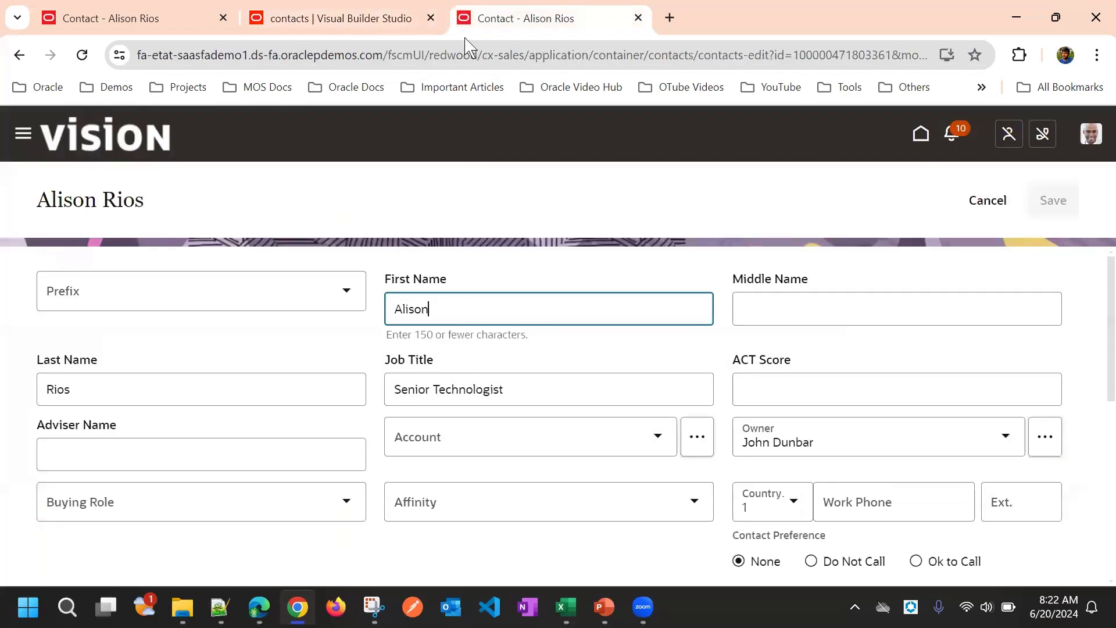
left_click(394, 16)
left_click(490, 16)
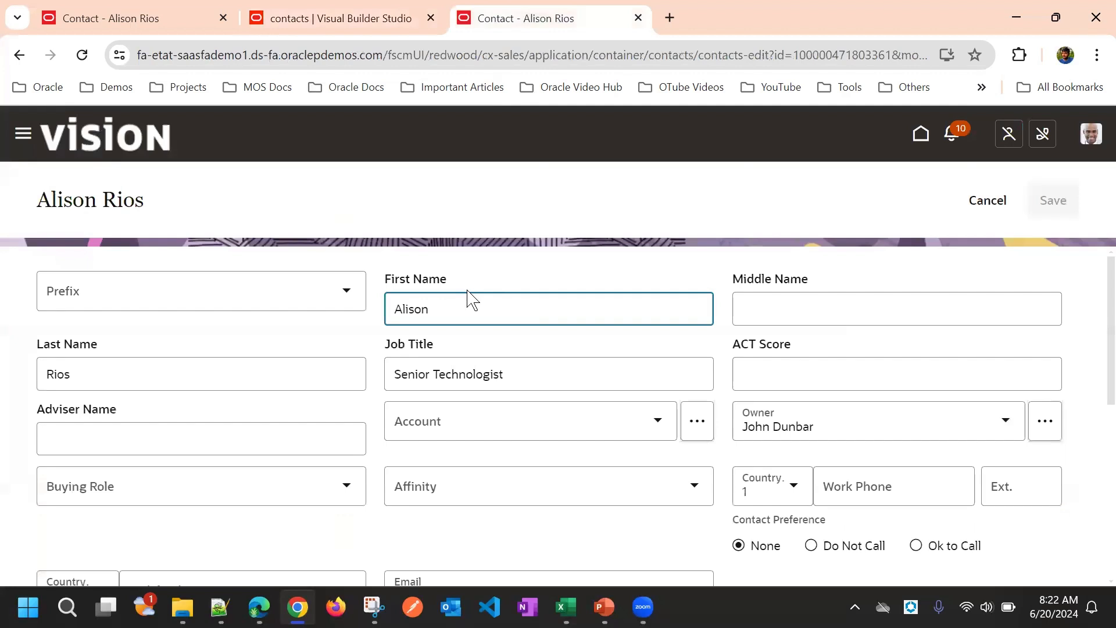
key("F5")
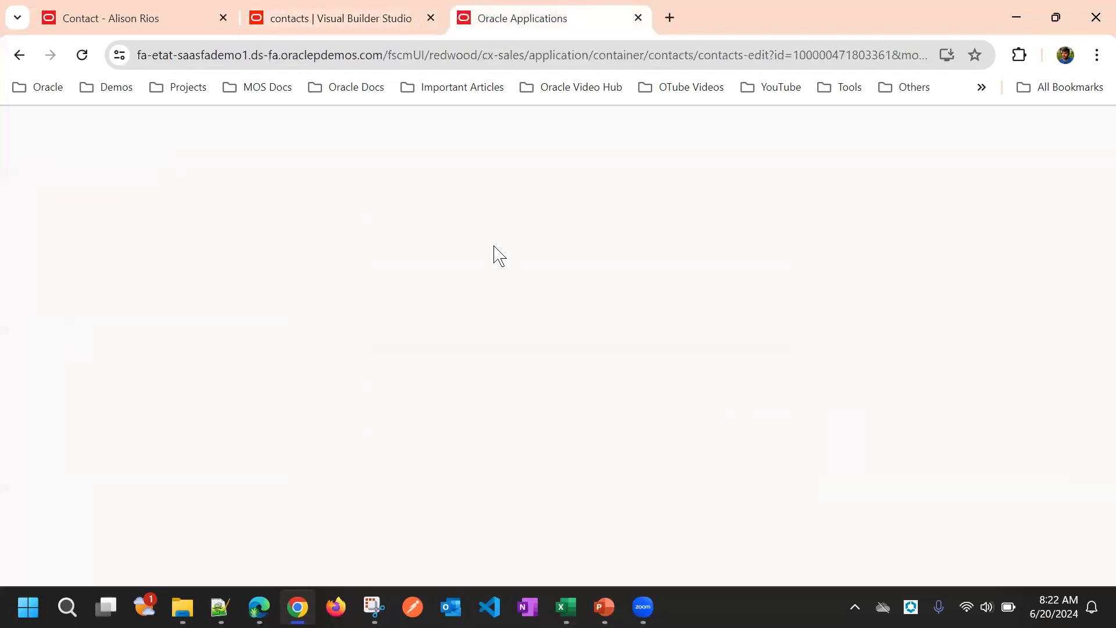
left_click(359, 9)
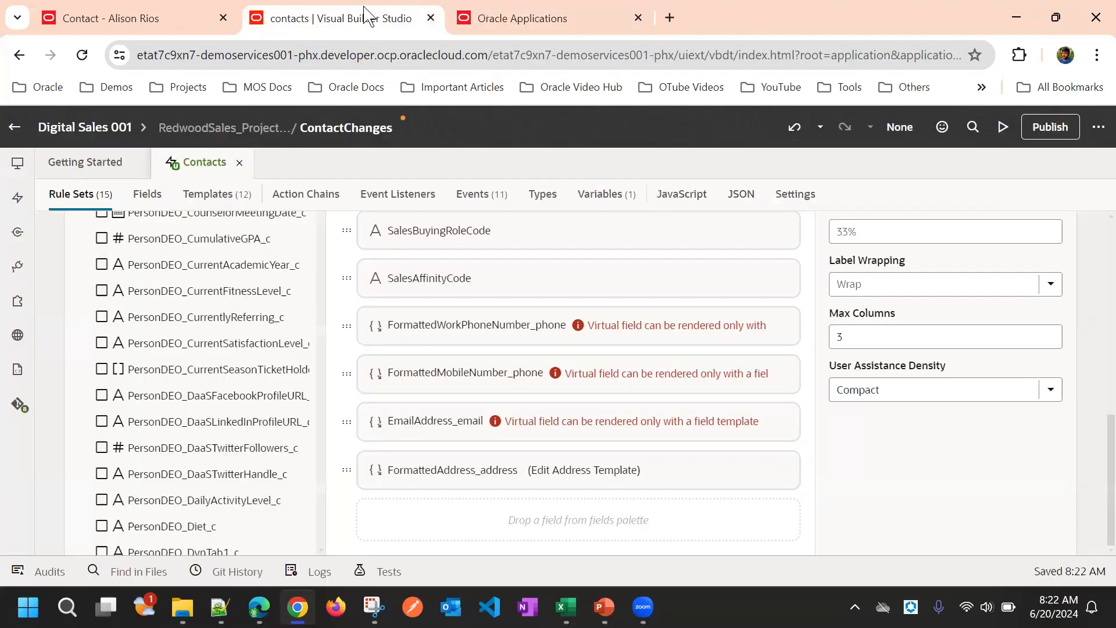
left_click(484, 14)
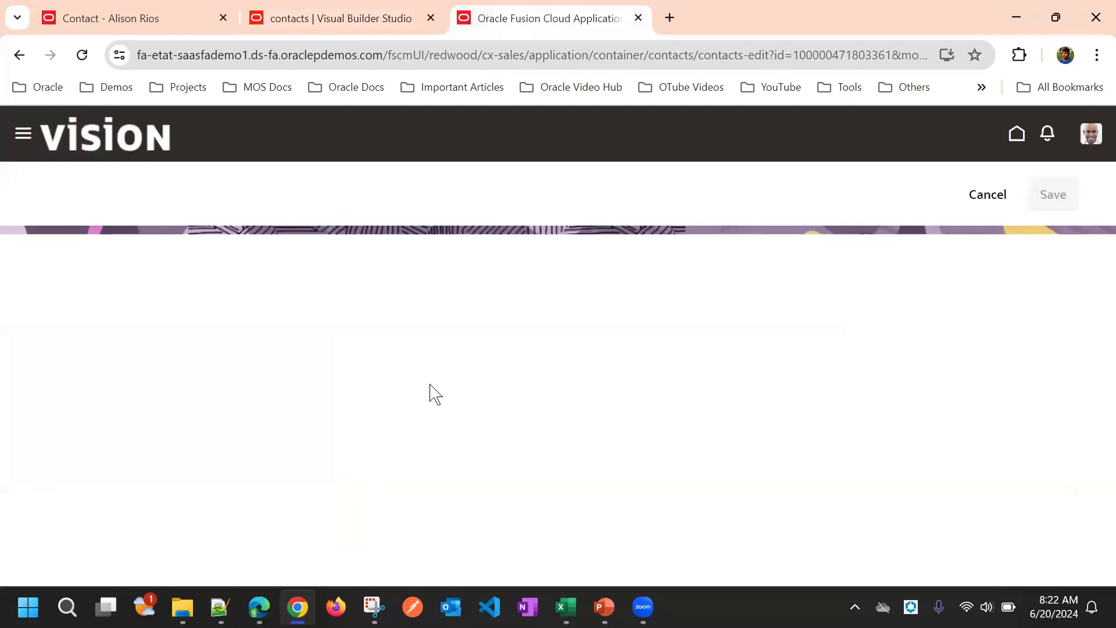
left_click(393, 14)
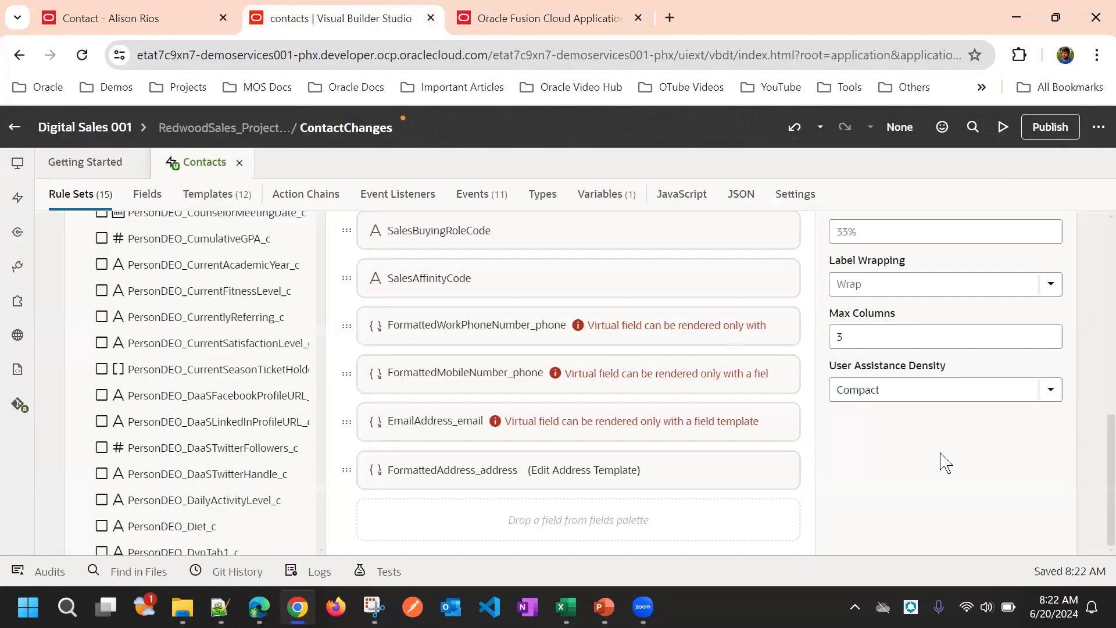
left_click(618, 15)
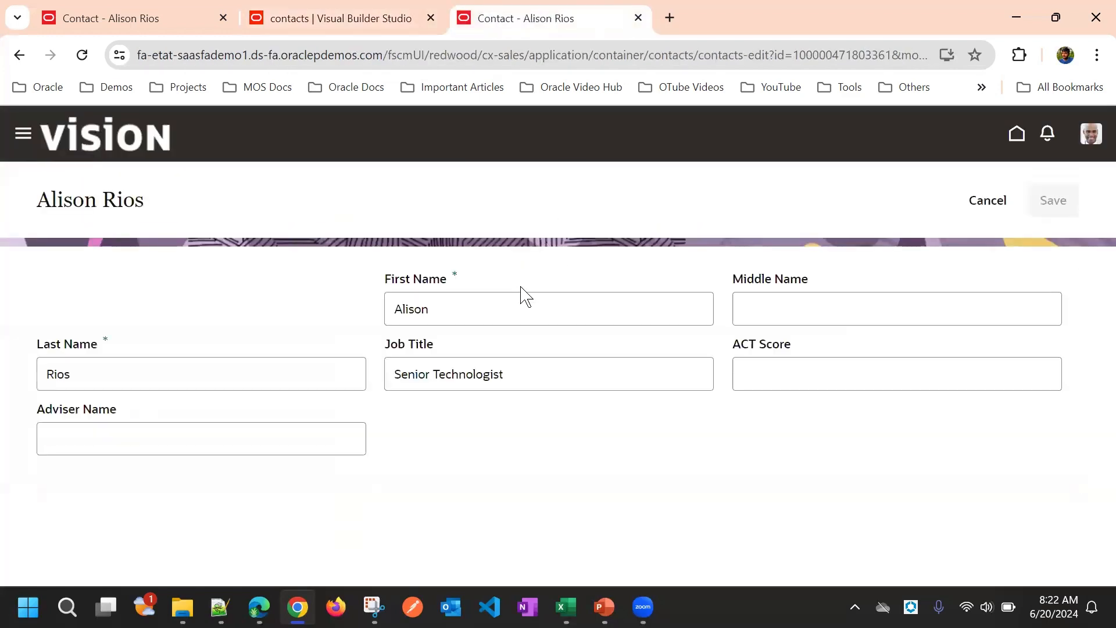
Compare how the help text of the First Name and Middle Name fields is presented on the reloaded contact page
left_click(508, 306)
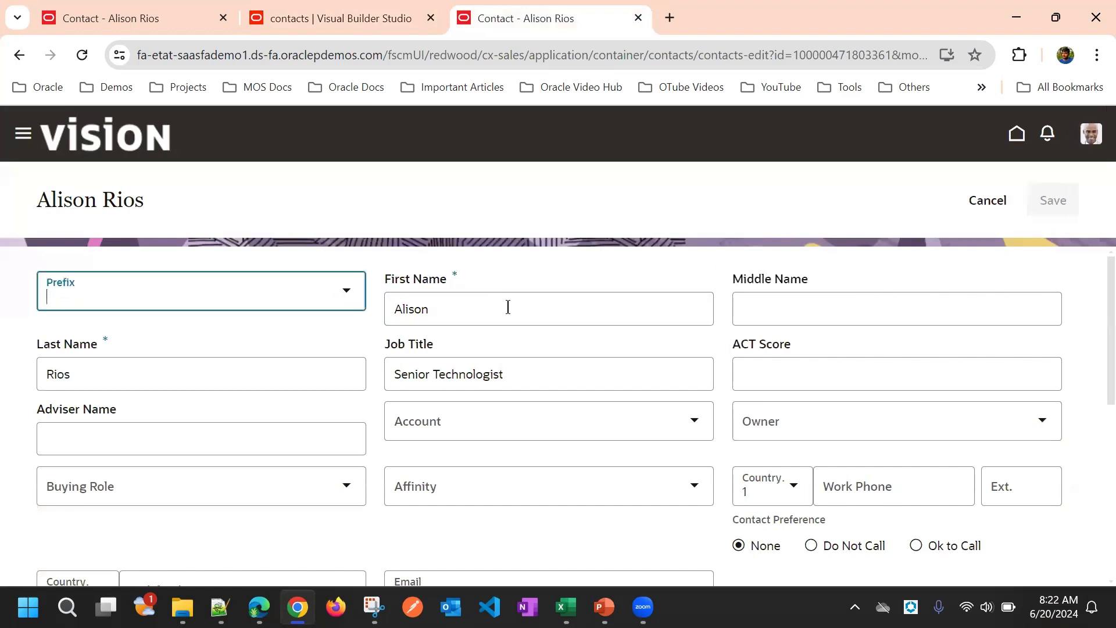
left_click(508, 309)
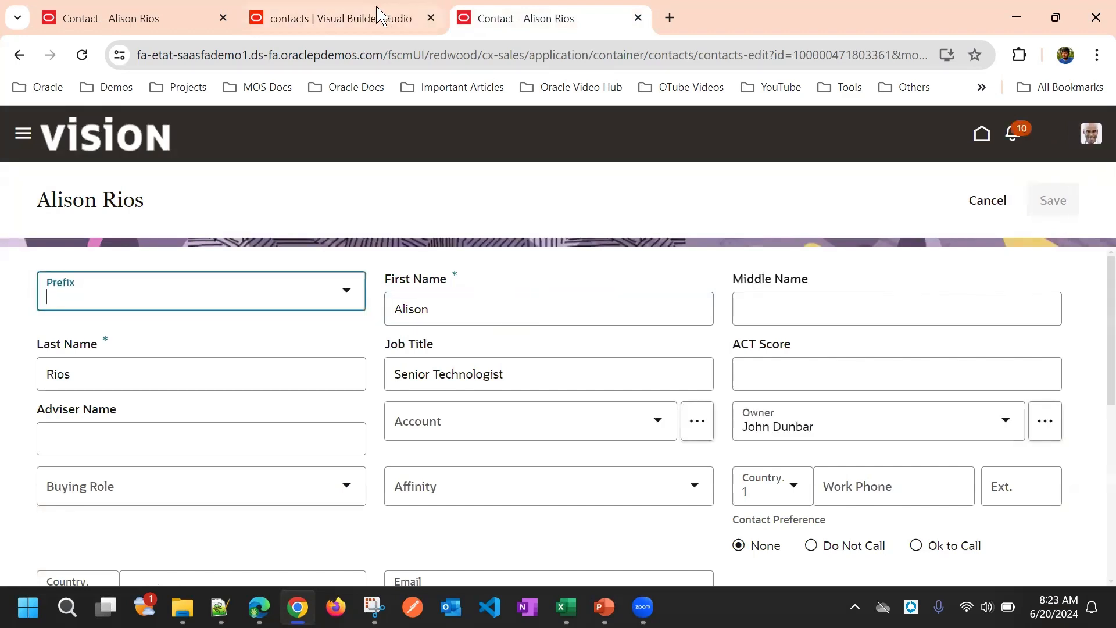
left_click(329, 18)
scroll(813, 270, "up", 15)
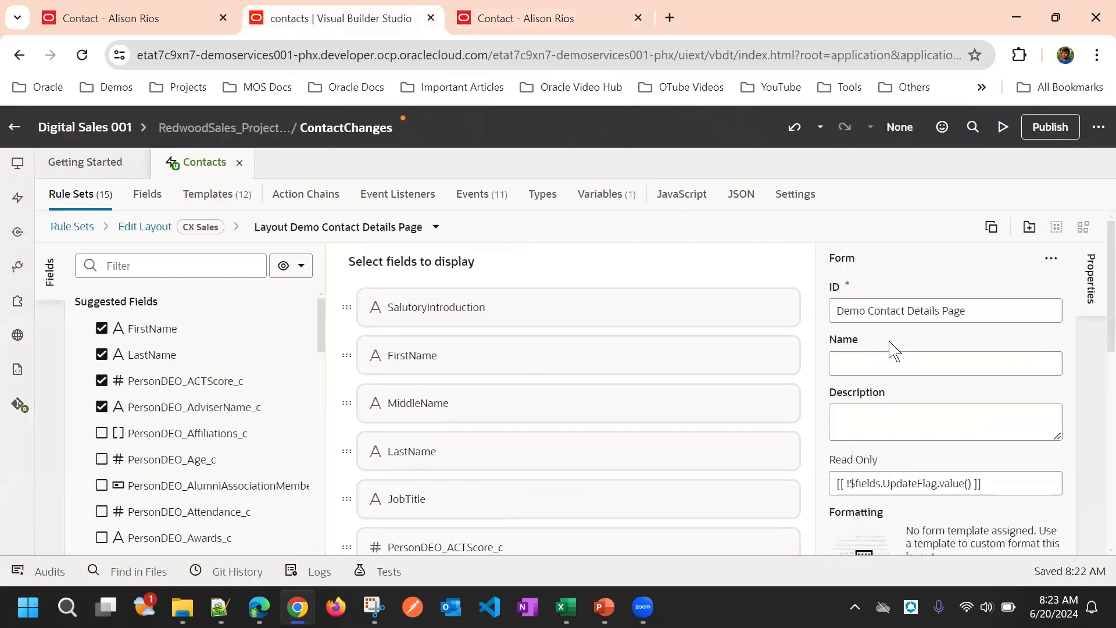
left_click(523, 16)
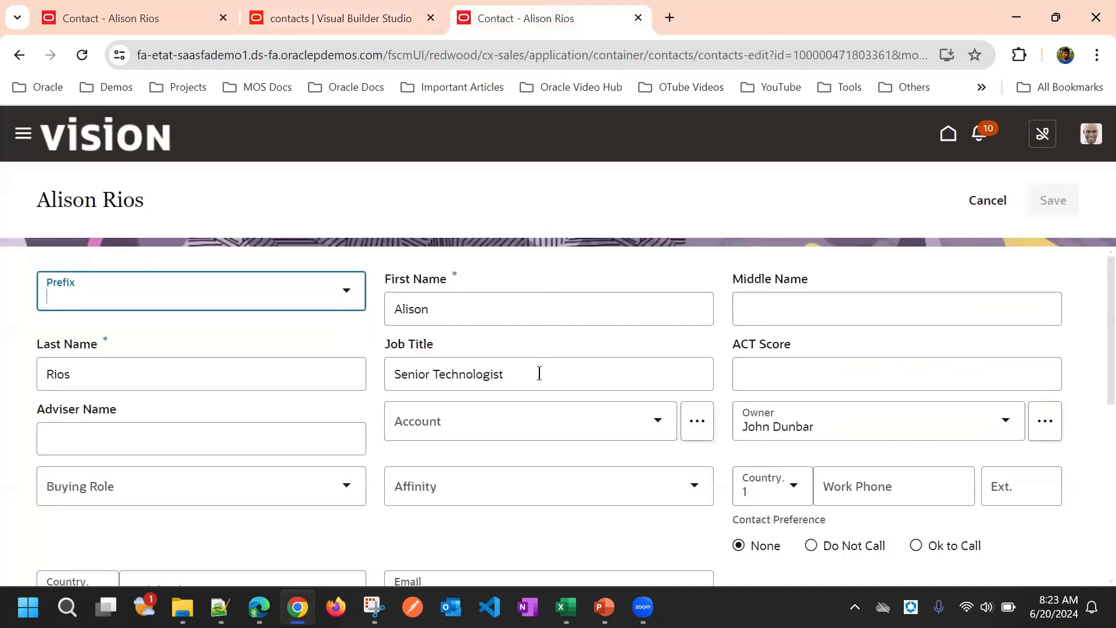
left_click(499, 313)
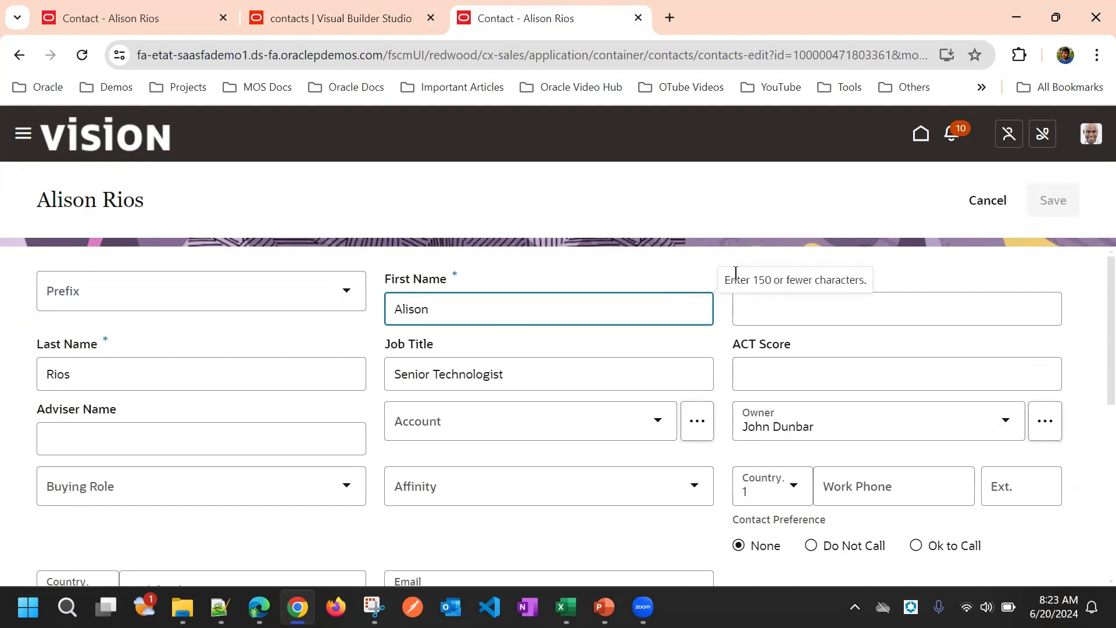
left_click(795, 310)
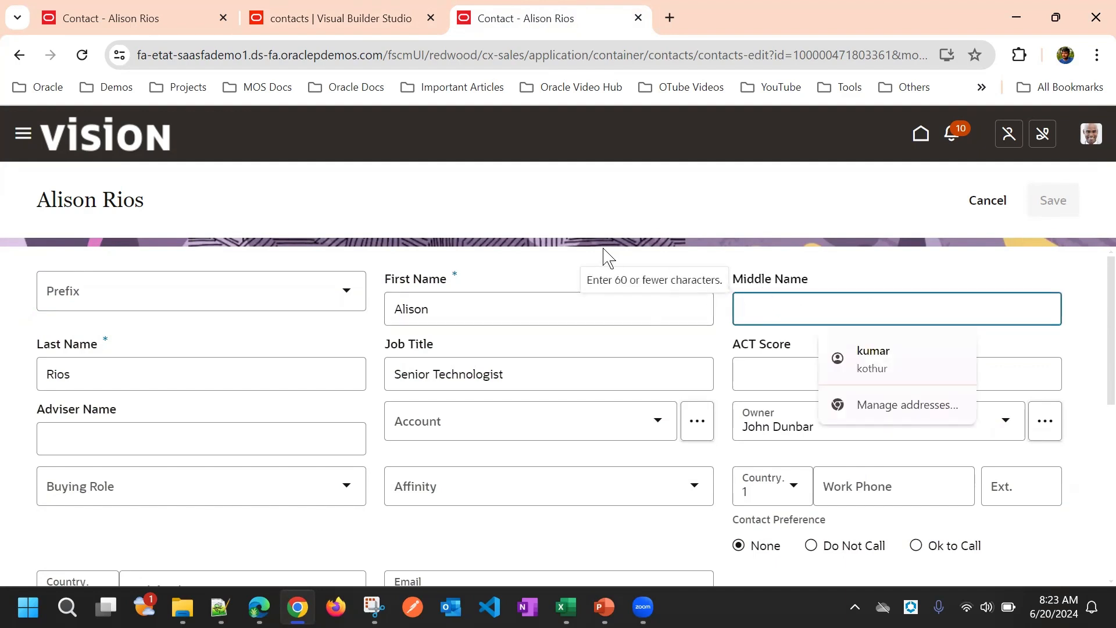
left_click(515, 313)
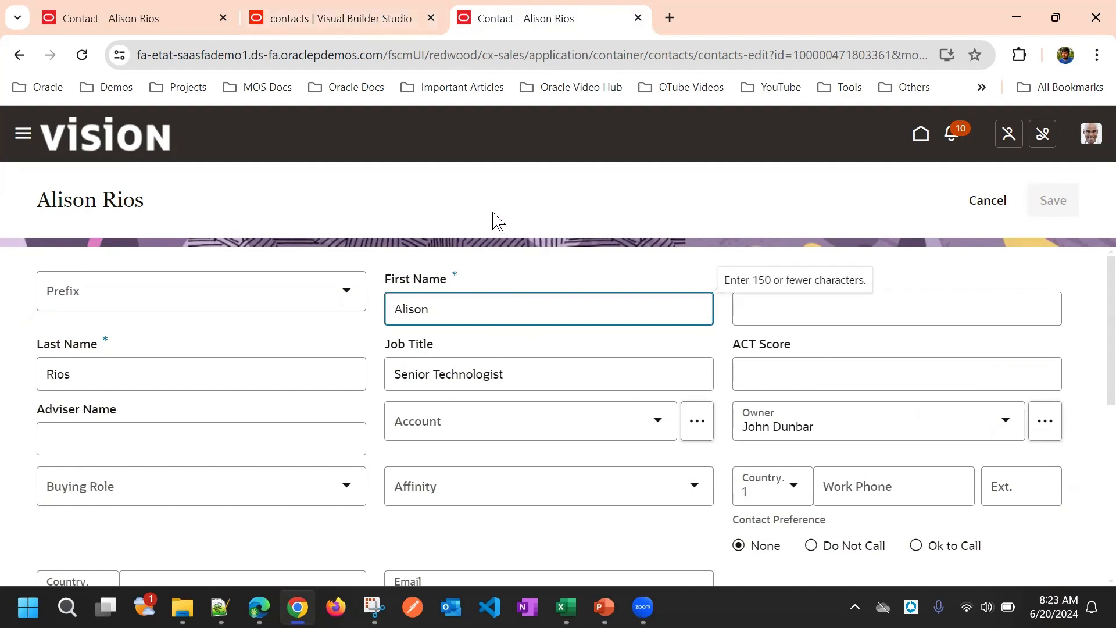
Return to the layout editor and review the form-level properties of the Demo Contact Details Page layout
left_click(347, 18)
scroll(859, 406, "down", 6)
scroll(848, 441, "down", 2)
scroll(618, 495, "up", 6)
scroll(580, 370, "up", 3)
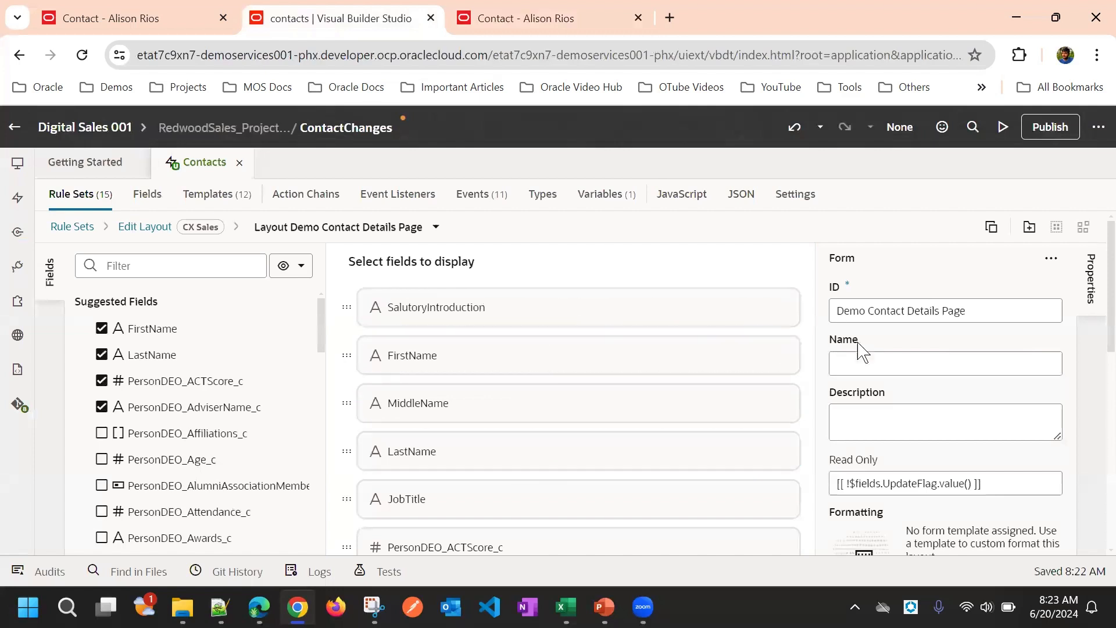
scroll(921, 341, "down", 2)
scroll(886, 401, "up", 2)
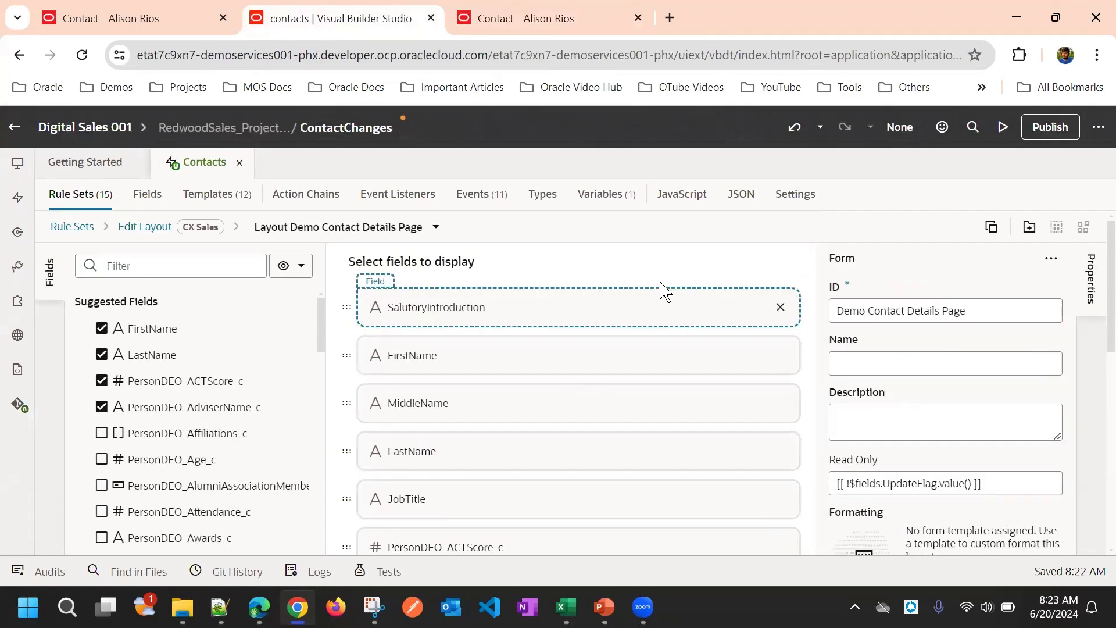
Select the SalutoryIntroduction field and review its field-level properties, including the User Assistance Density options
left_click(472, 302)
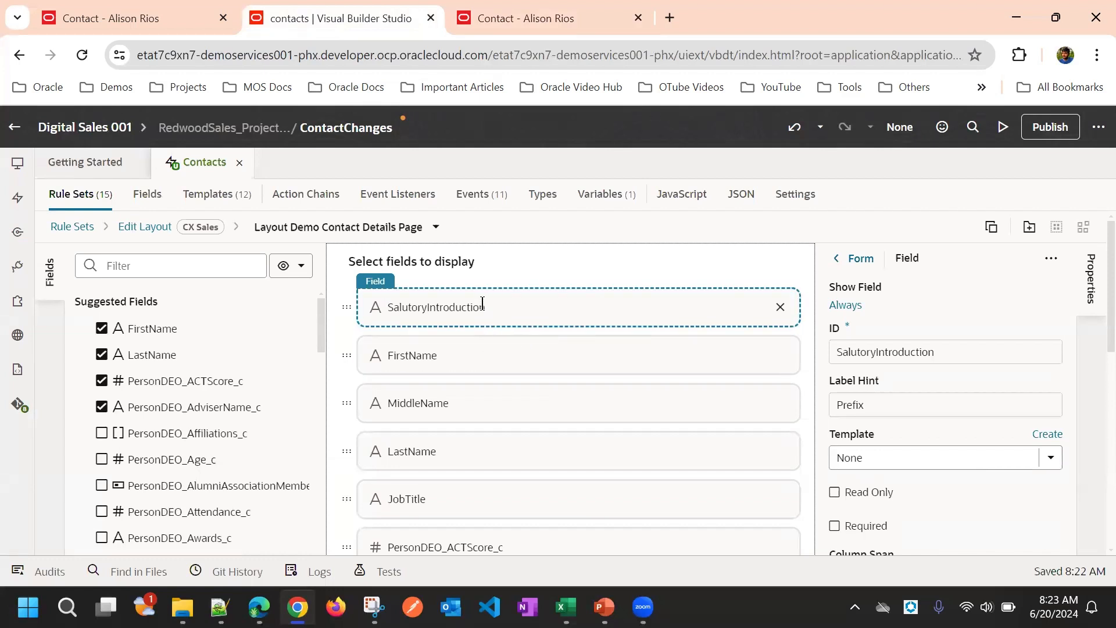
scroll(925, 308, "down", 1)
scroll(925, 308, "down", 1)
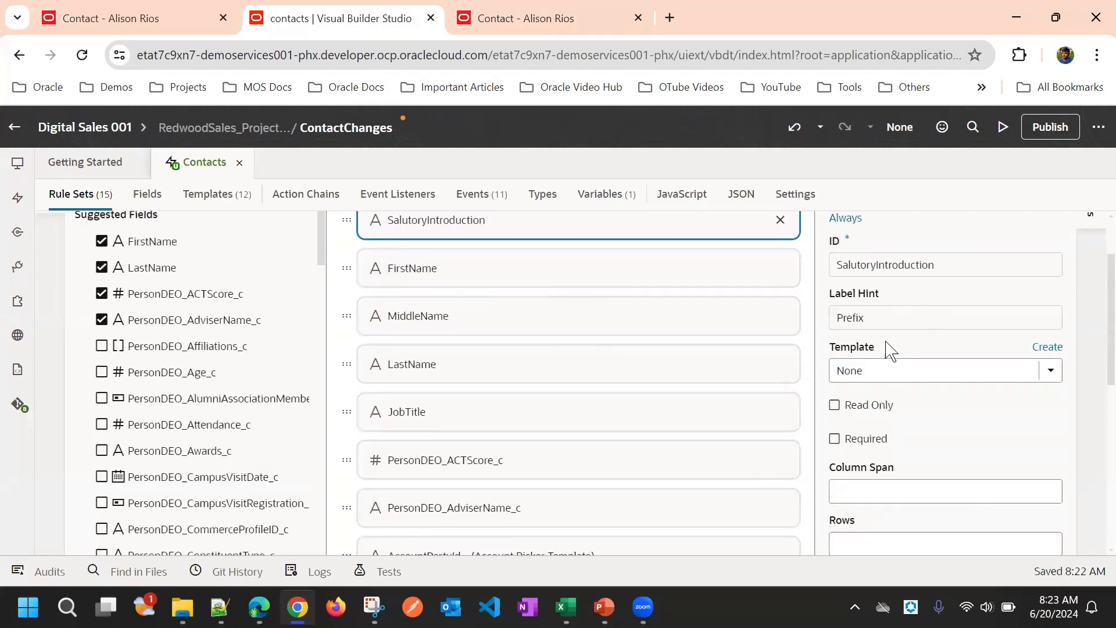
scroll(887, 351, "down", 5)
scroll(890, 386, "up", 2)
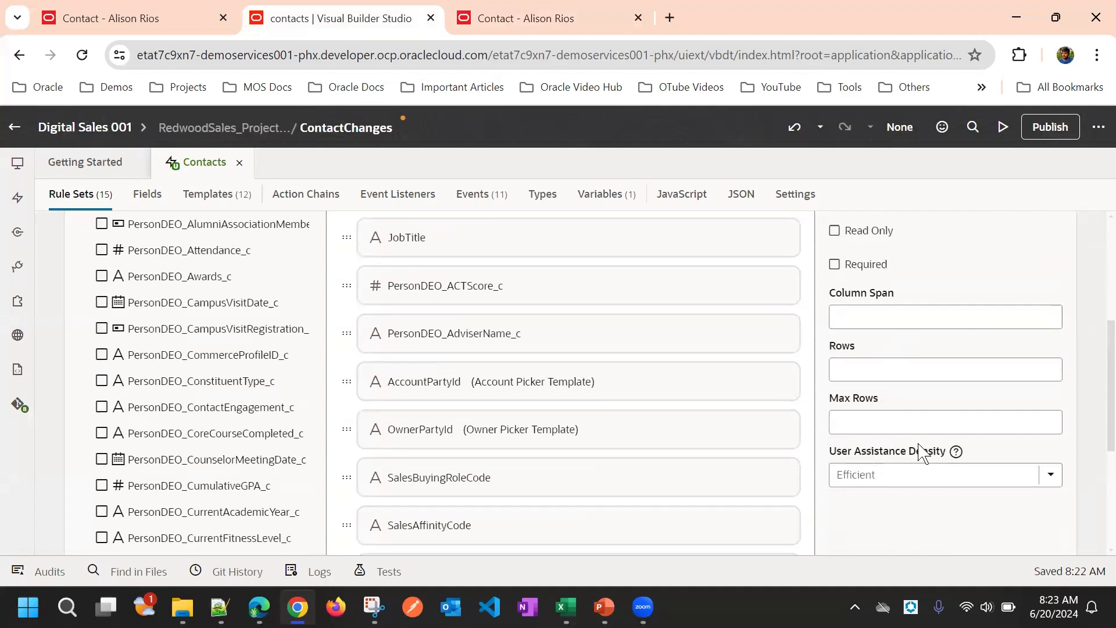
left_click(1050, 475)
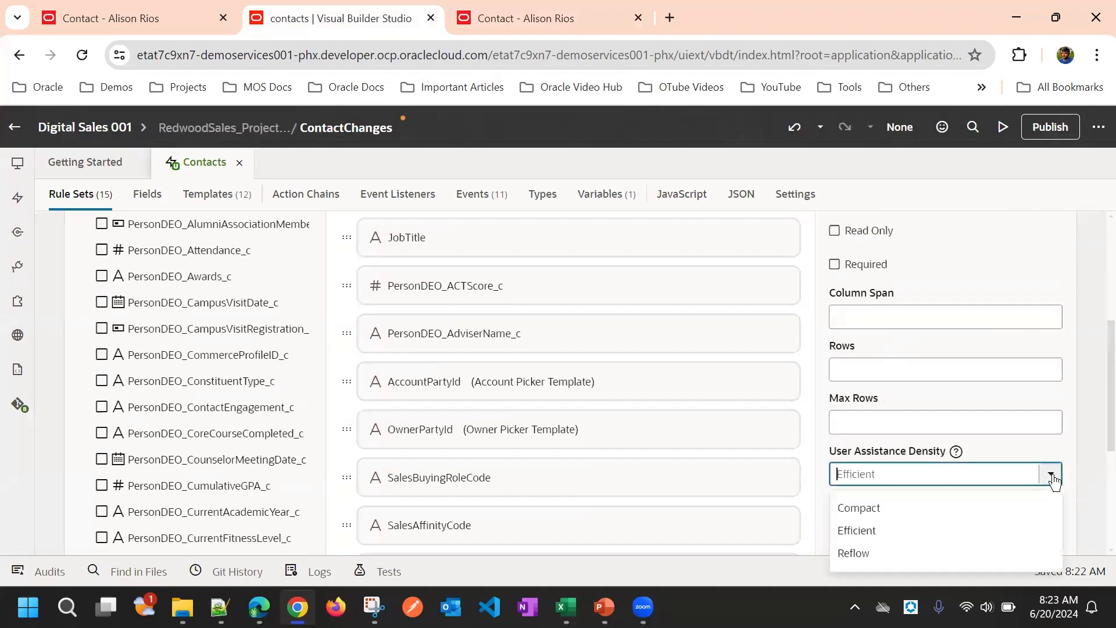
left_click(1021, 456)
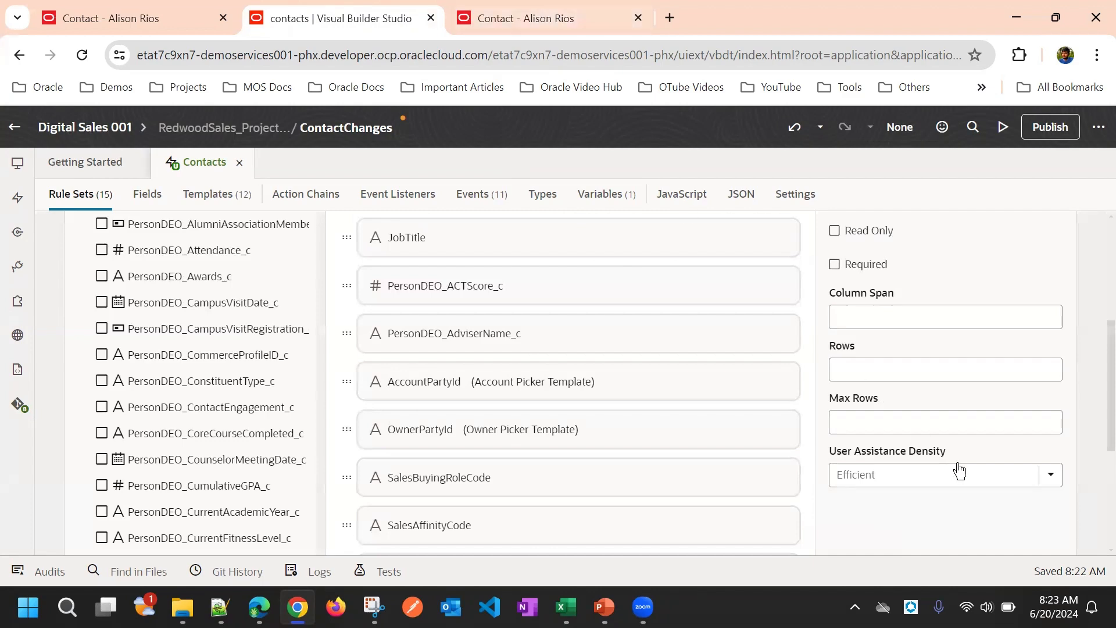
left_click(889, 475)
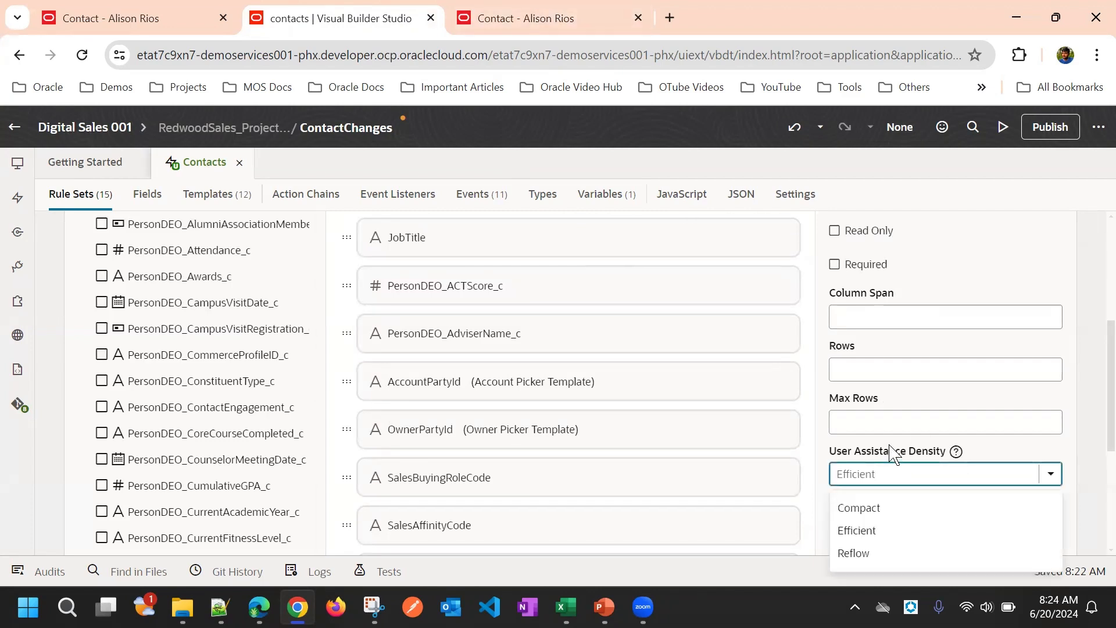
left_click(882, 451)
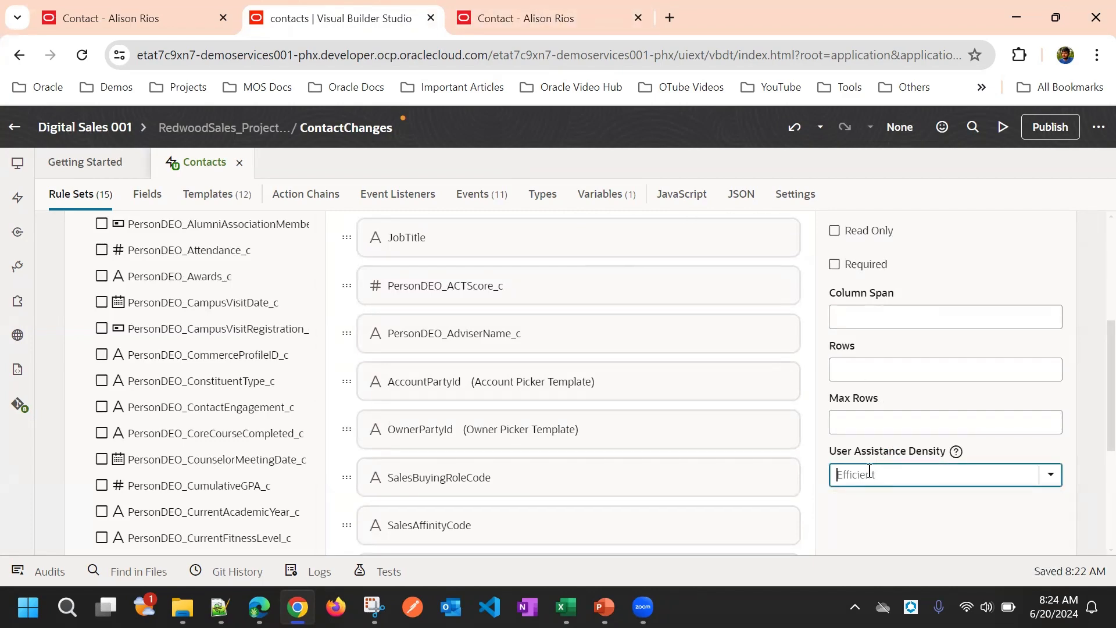
scroll(875, 471, "up", 3)
Inspect the SalutoryIntroduction field's Column Span property and examine the field widths down to the address block on the previewed contact page
left_click(852, 493)
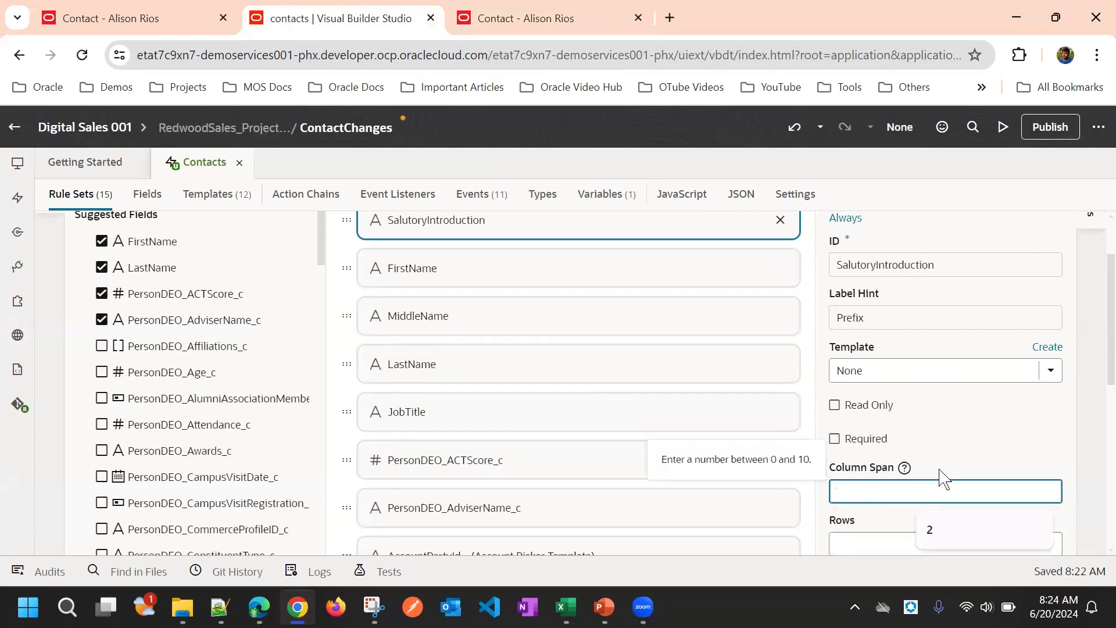
left_click(491, 18)
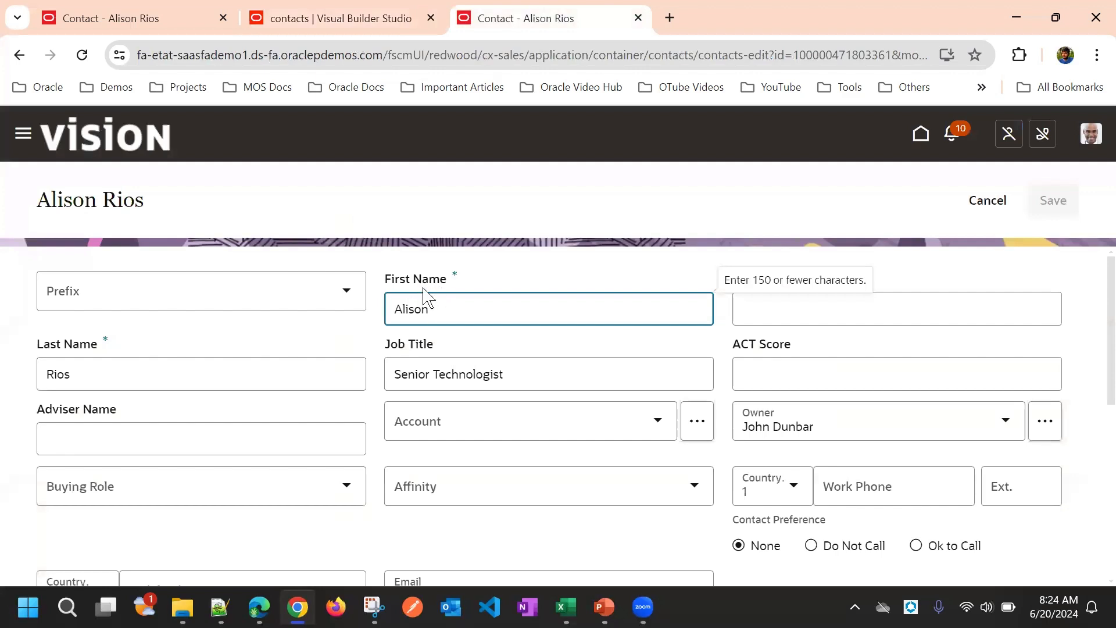
scroll(445, 318, "down", 4)
scroll(441, 419, "up", 5)
scroll(443, 312, "down", 4)
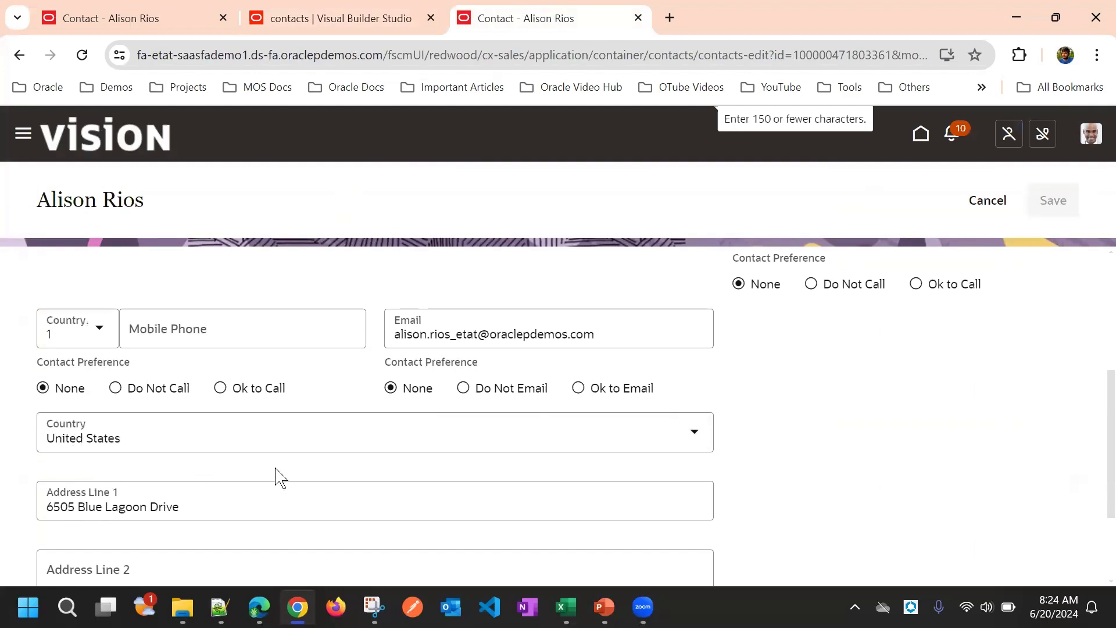
Return to the layout editor and set the SalutoryIntroduction field's Column Span to 2
scroll(478, 416, "up", 5)
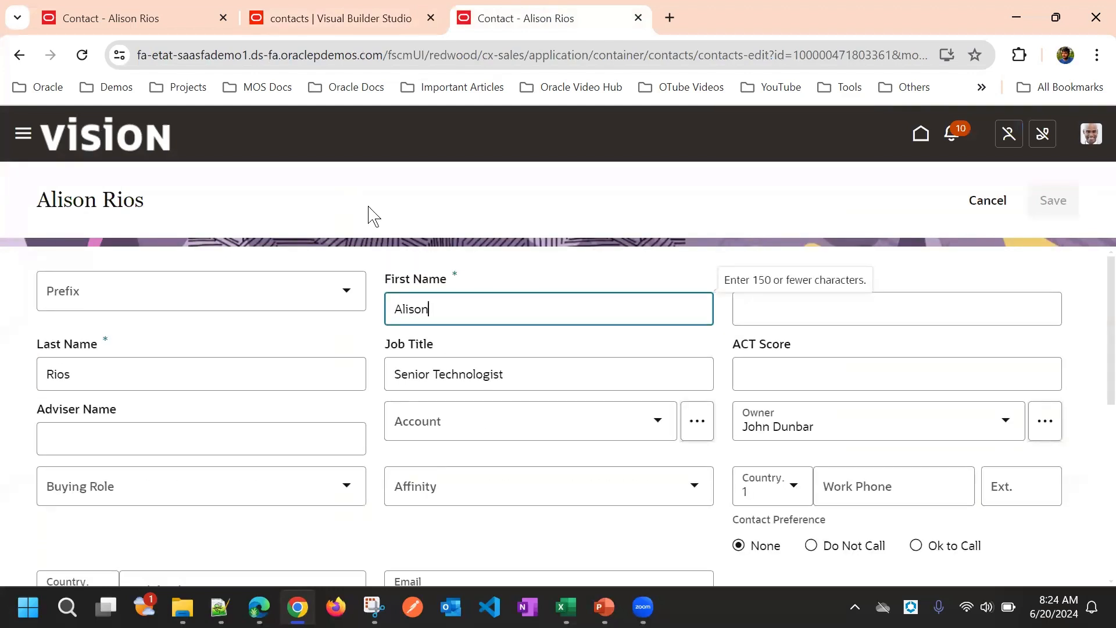
left_click(351, 17)
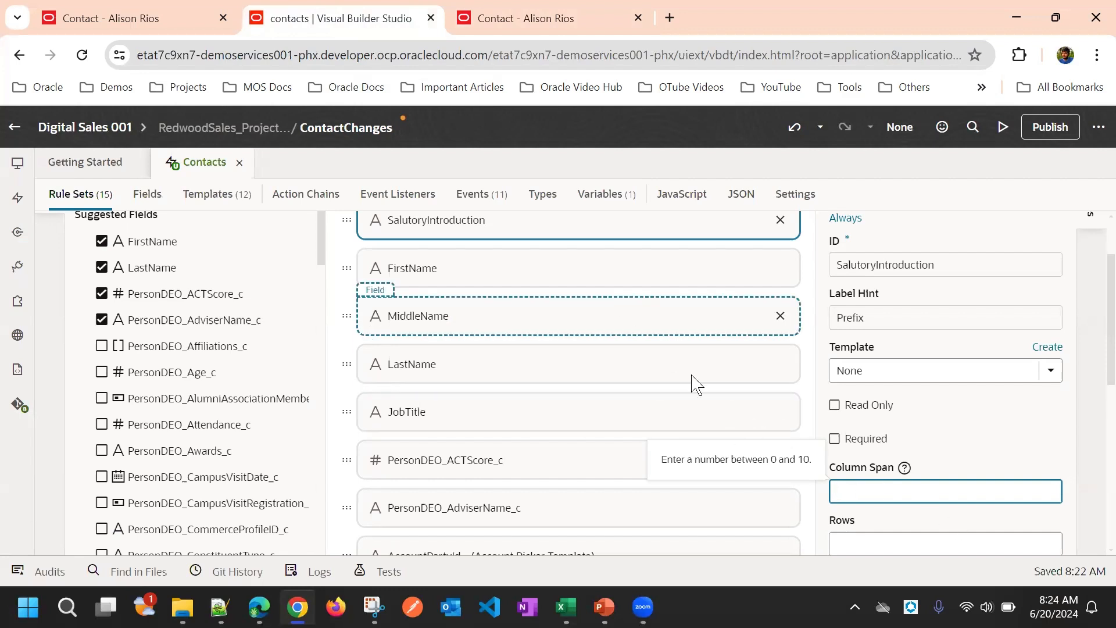
left_click(857, 501)
type("2")
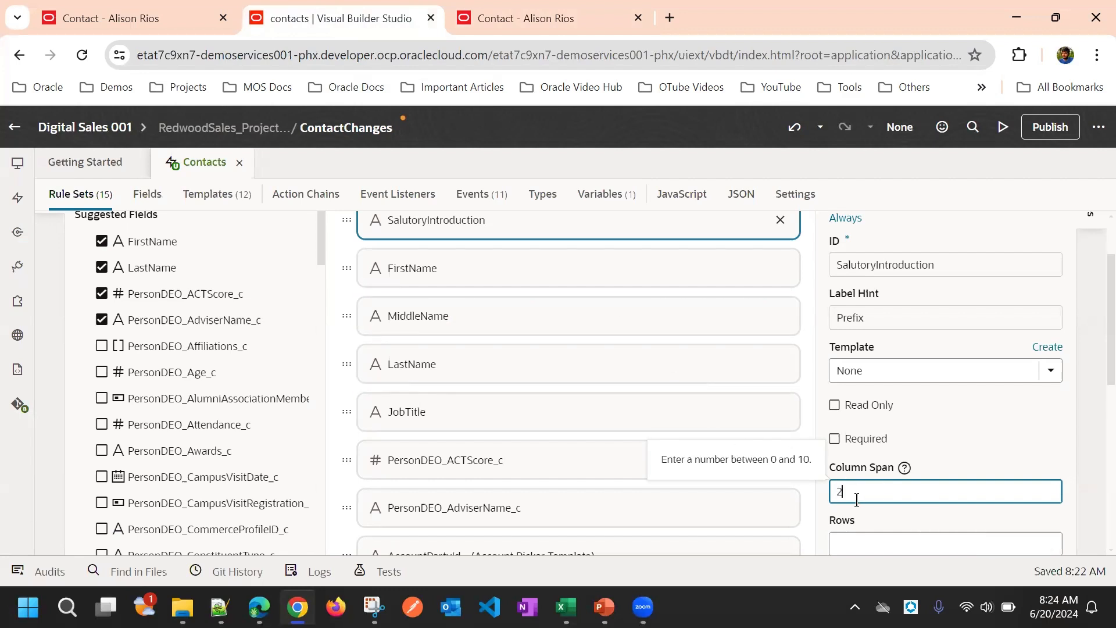
left_click(969, 431)
Preview the layout, reload the contact page and inspect the Prefix field with the new column span
scroll(968, 432, "up", 2)
left_click(1002, 127)
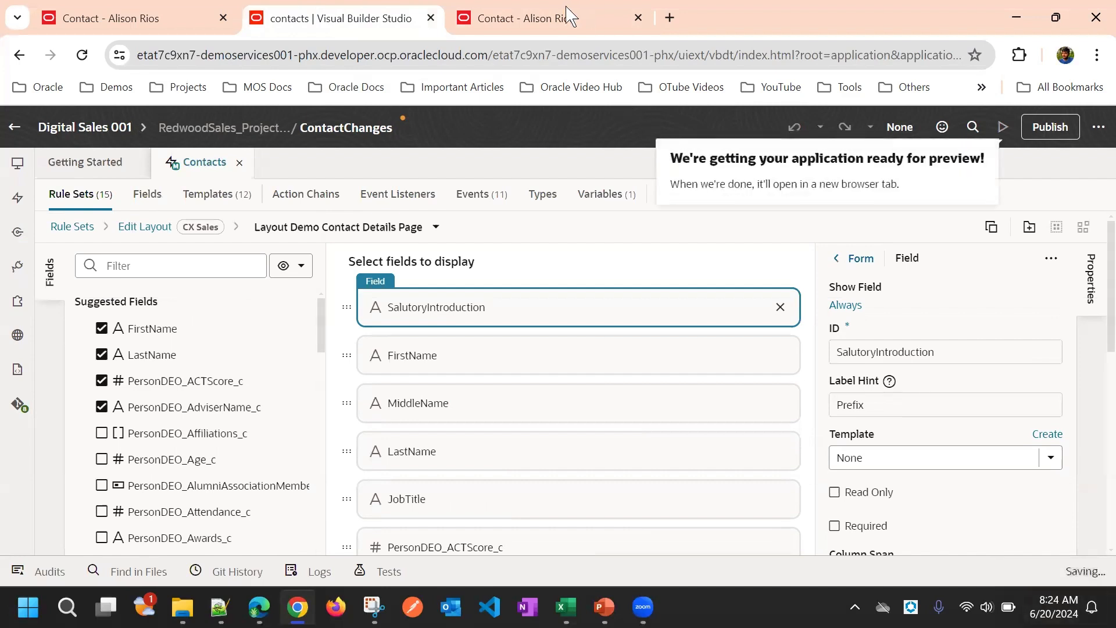
left_click(549, 16)
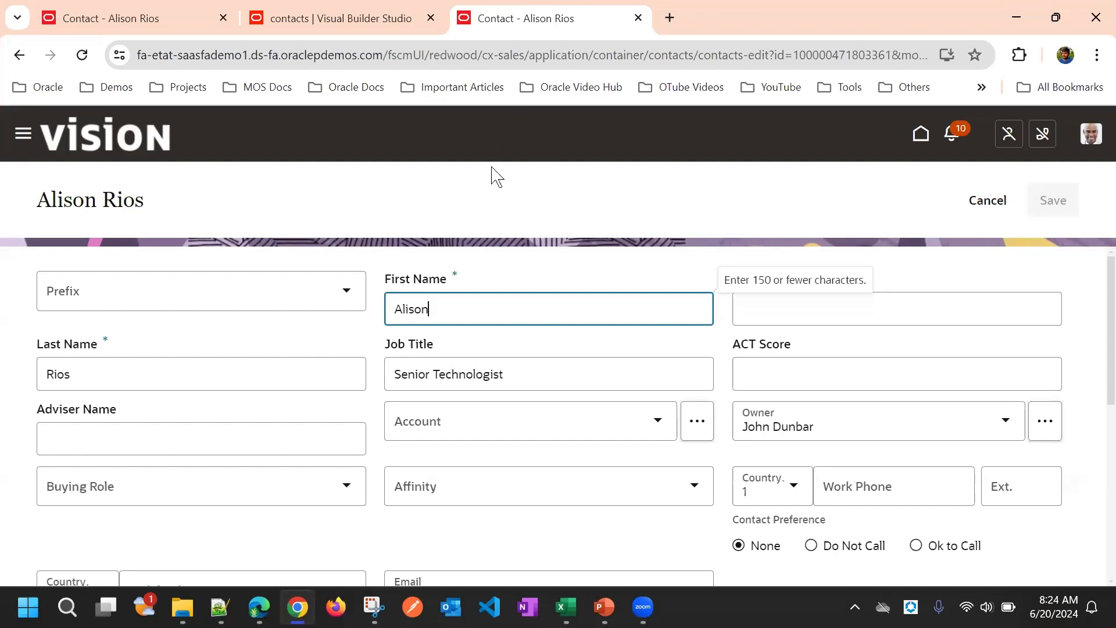
left_click(461, 166)
key("F5")
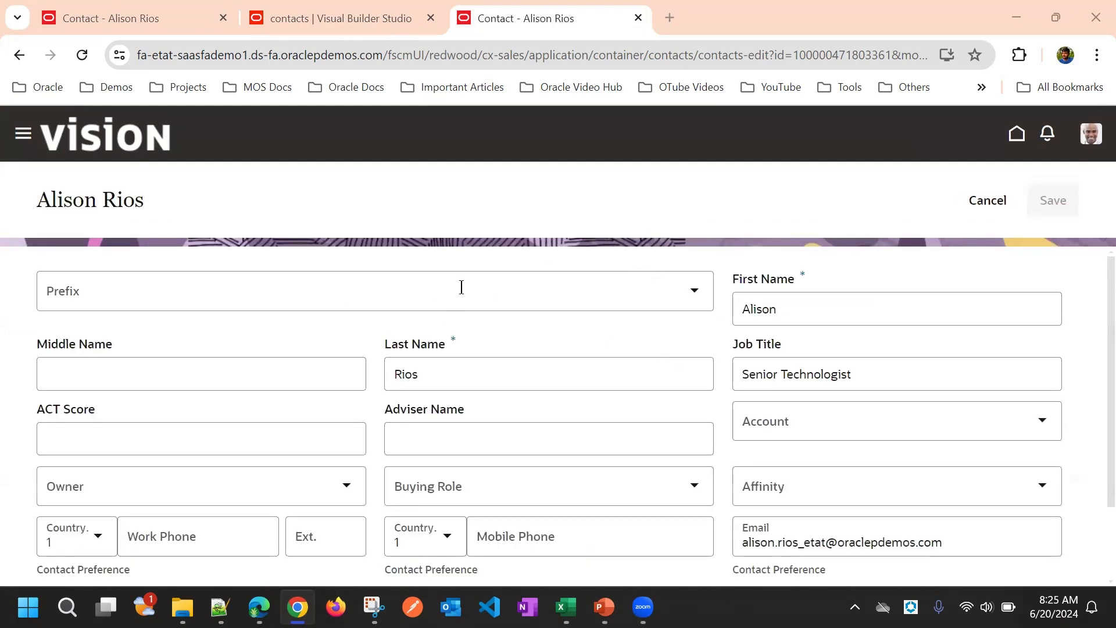
left_click(96, 290)
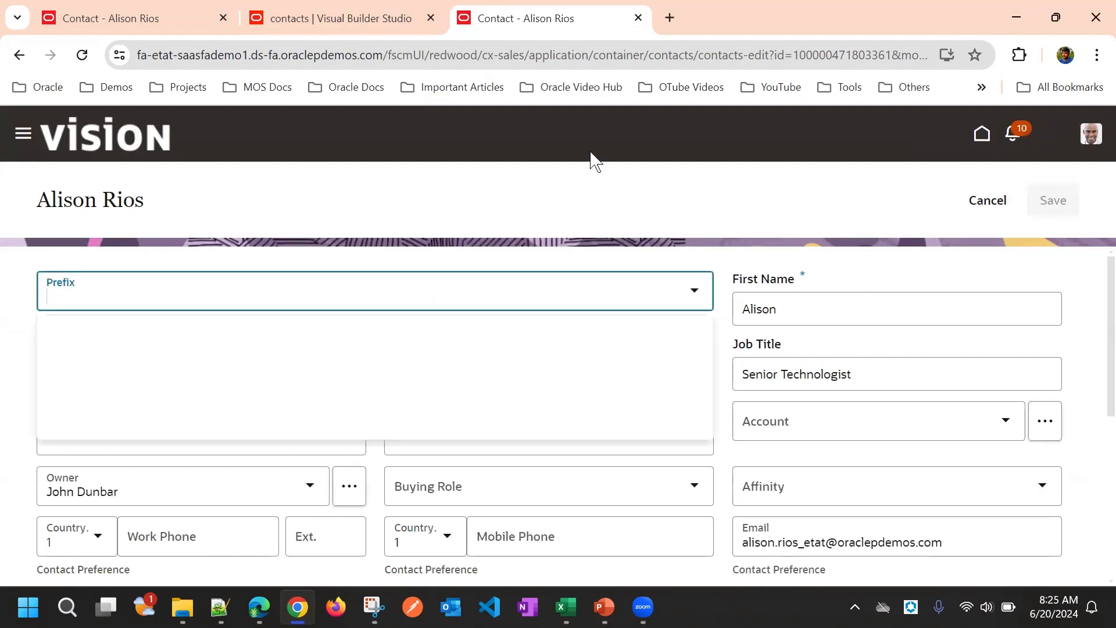
Review the SalutoryIntroduction field's Column Span and Rows properties against the Prefix field on the previewed contact page
left_click(344, 18)
scroll(895, 494, "down", 3)
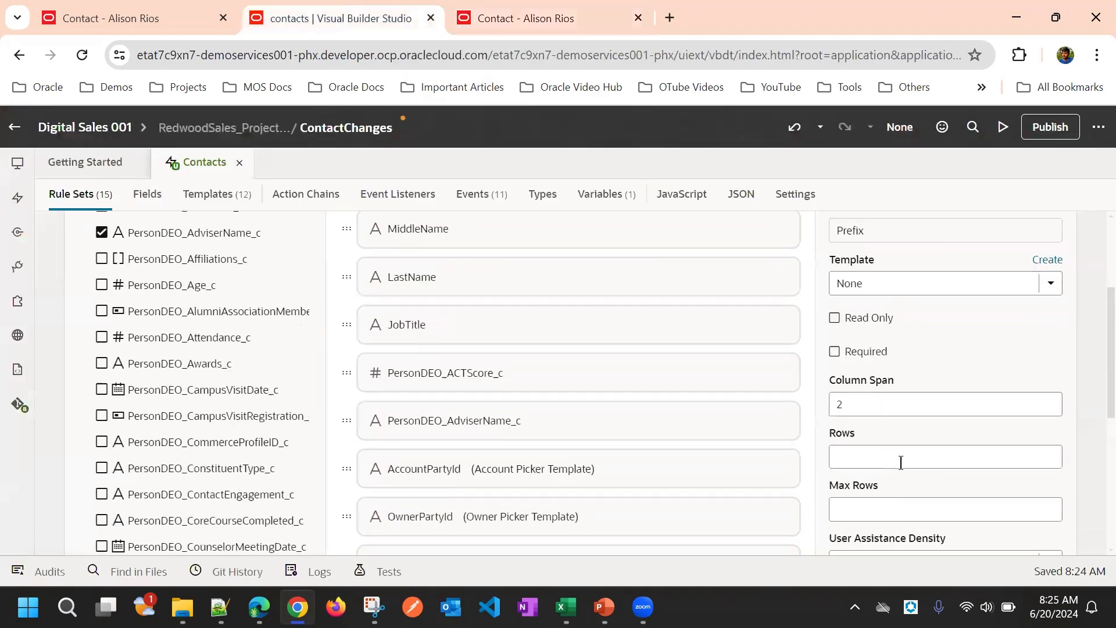
left_click(472, 18)
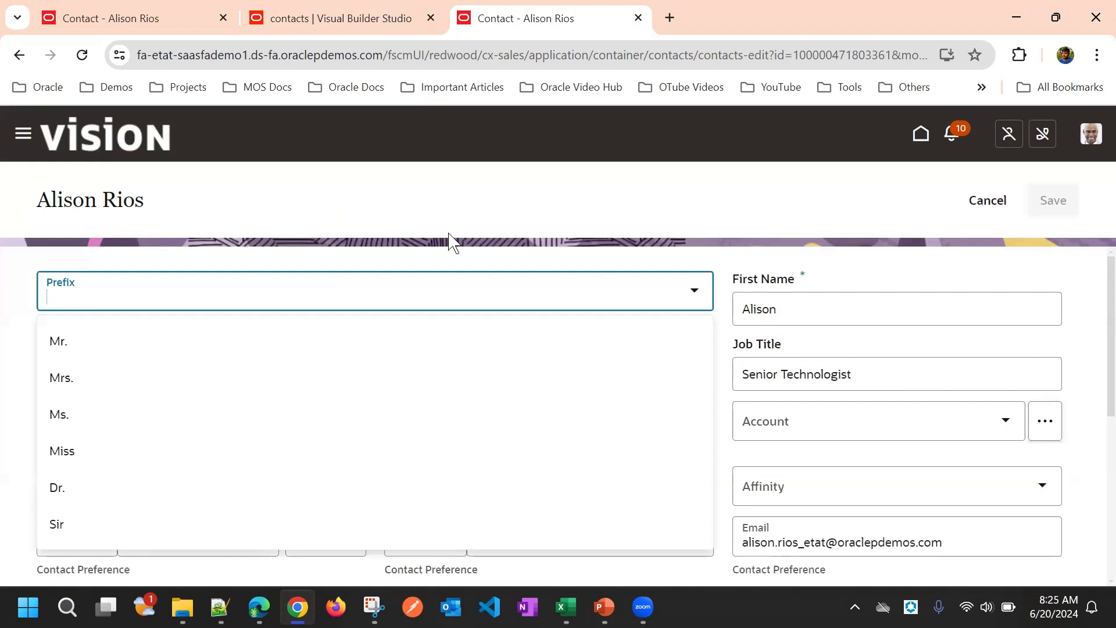
left_click(437, 264)
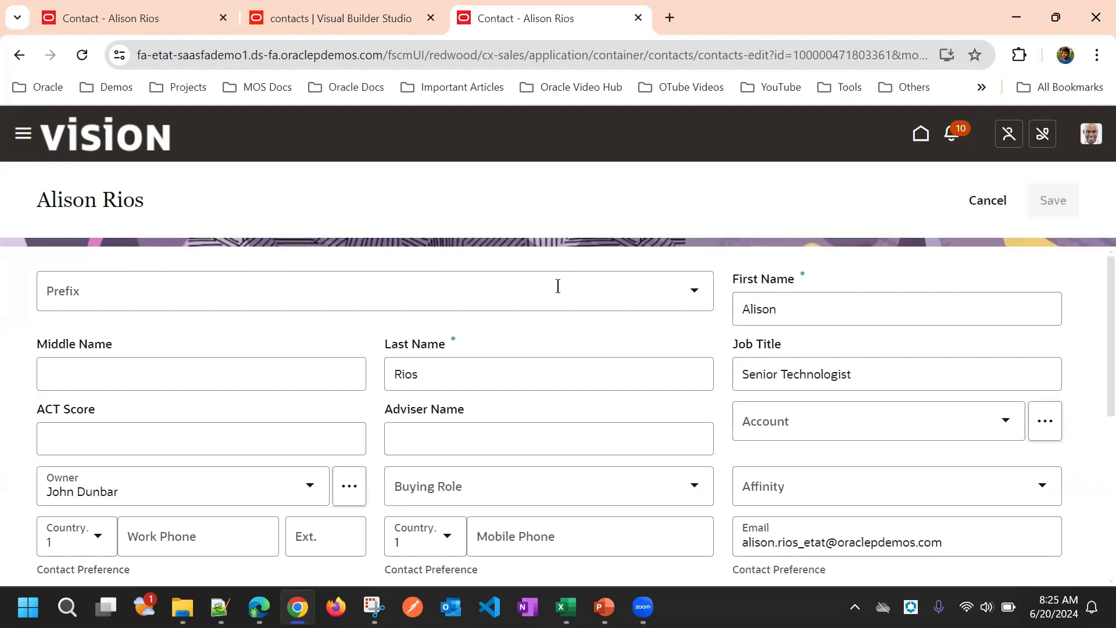
left_click(386, 16)
scroll(877, 399, "down", 2)
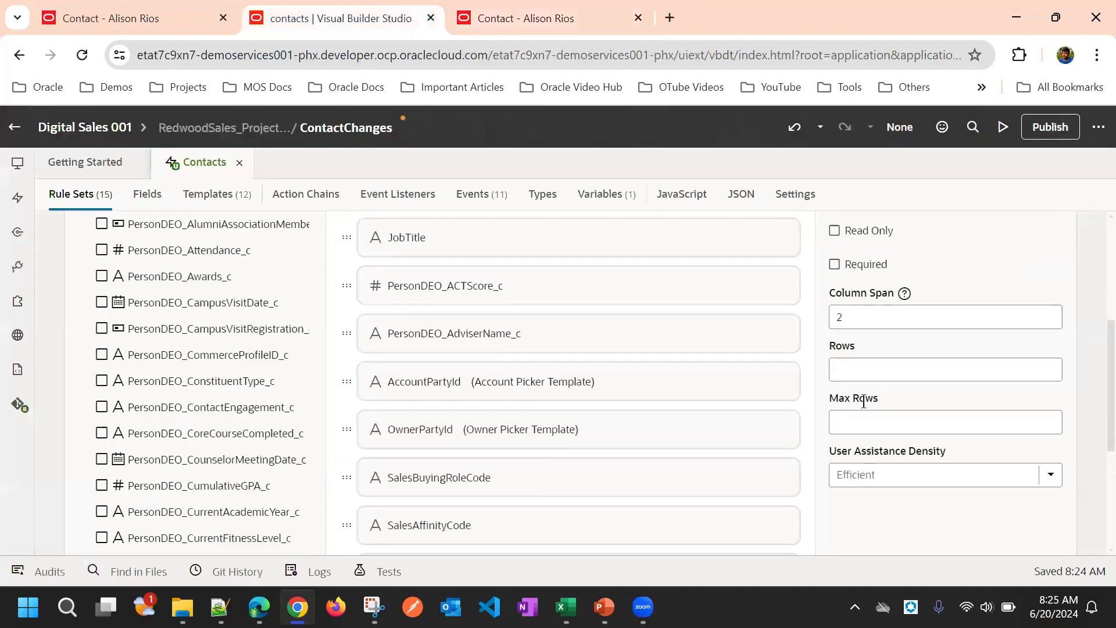
left_click(860, 367)
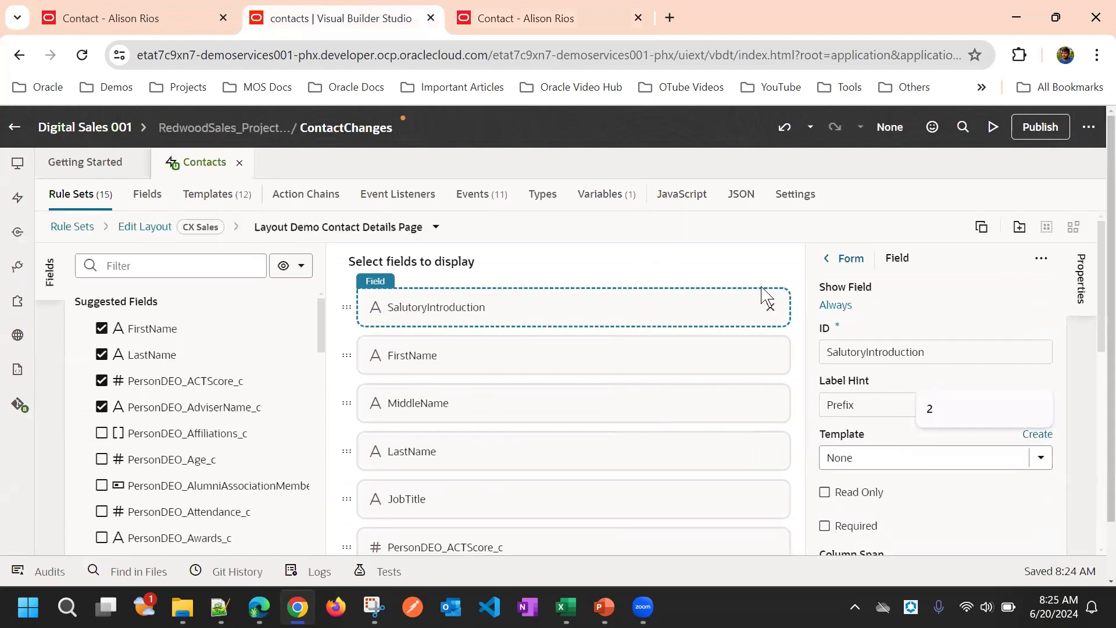
left_click(536, 17)
left_click(393, 304)
left_click(453, 193)
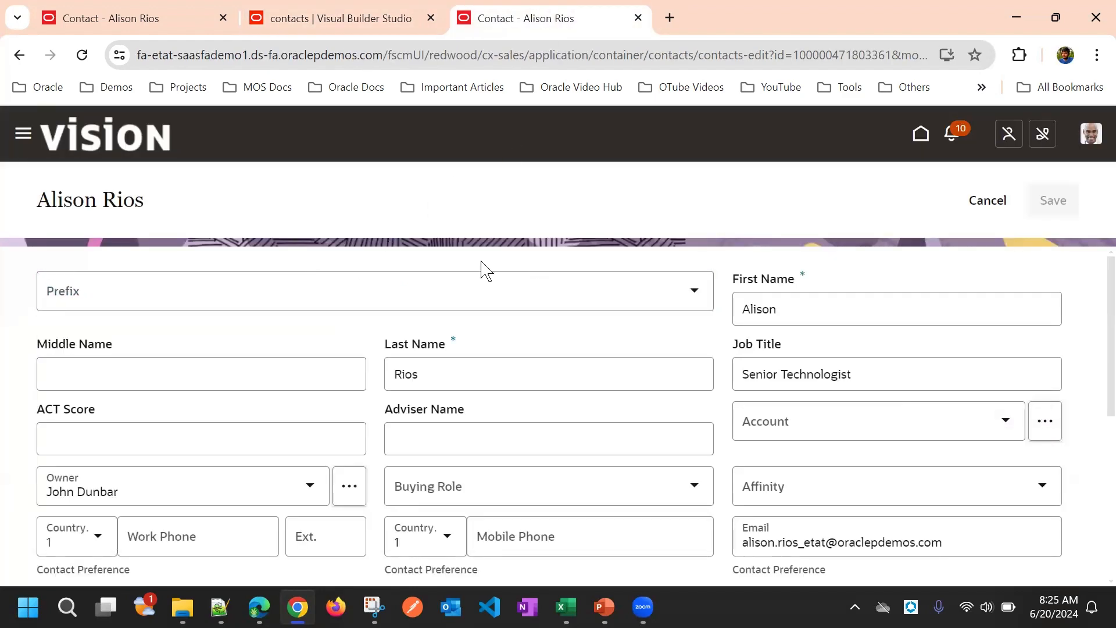
Set the SalutoryIntroduction field's Rows property to 3 in the layout editor
left_click(369, 12)
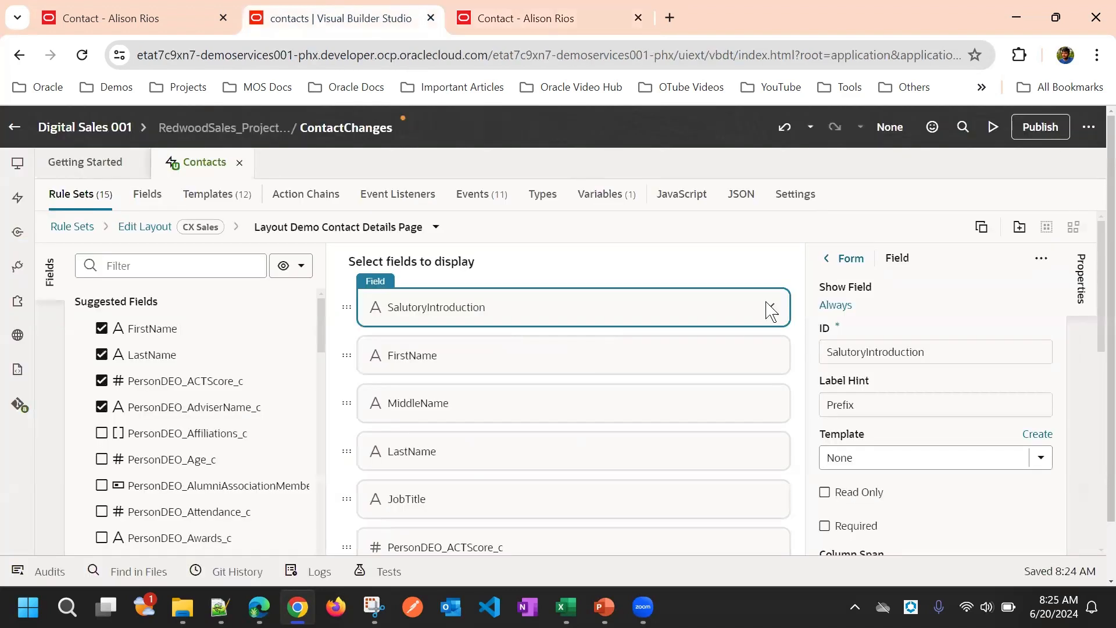
scroll(880, 457, "down", 3)
left_click(883, 454)
left_click(869, 459)
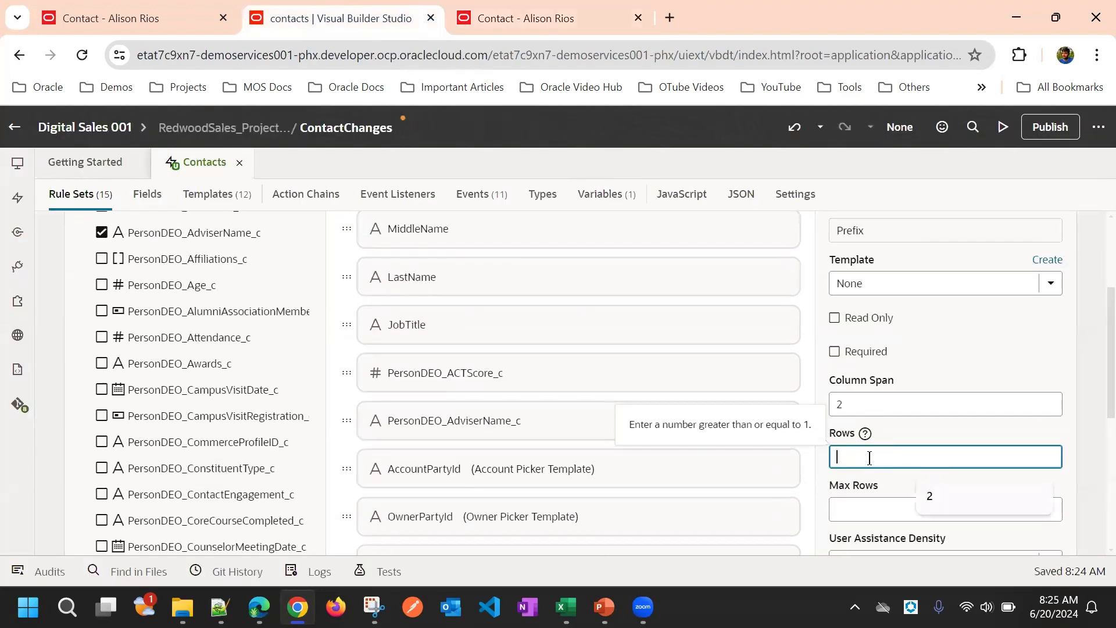
type("3")
scroll(907, 456, "up", 2)
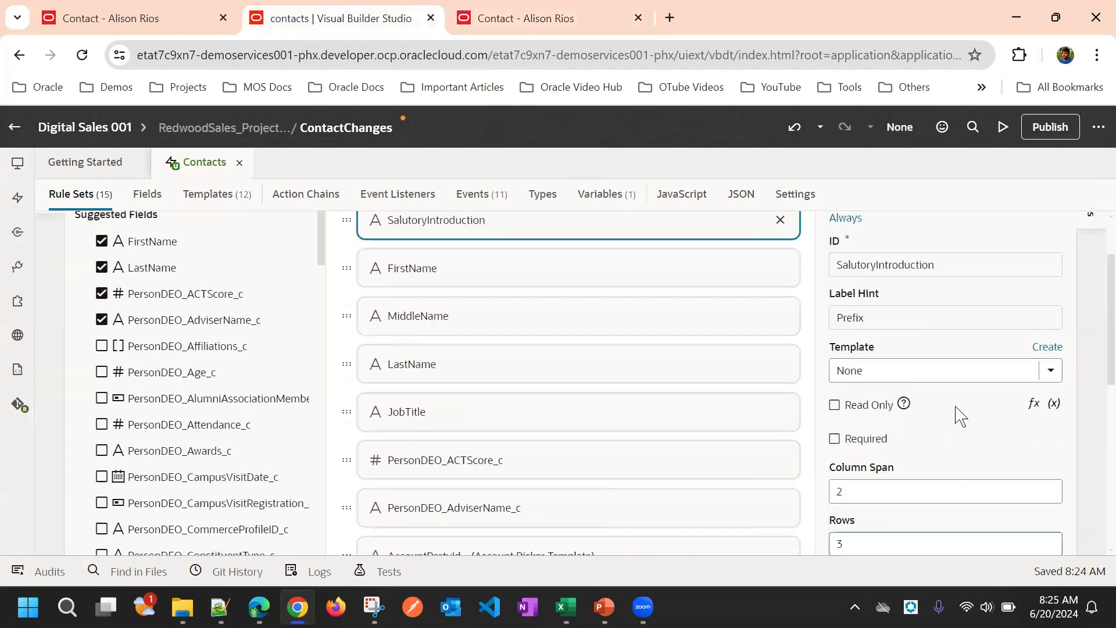
scroll(916, 494, "down", 2)
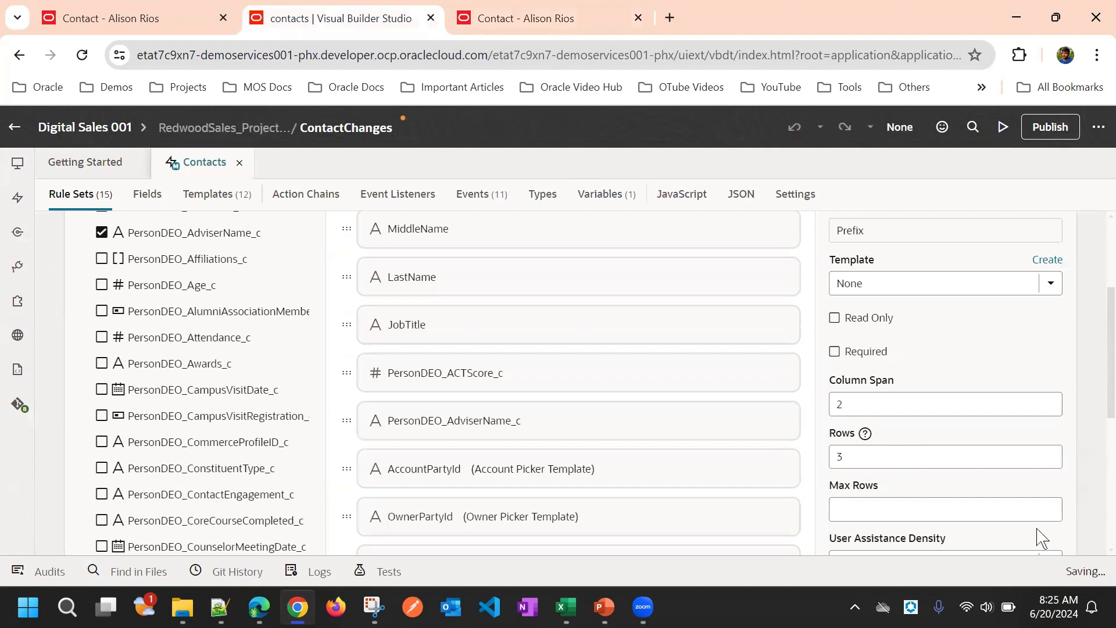
Preview the layout and compare the Prefix field on the contact page with the SalutoryIntroduction field's Rows setting
left_click(535, 18)
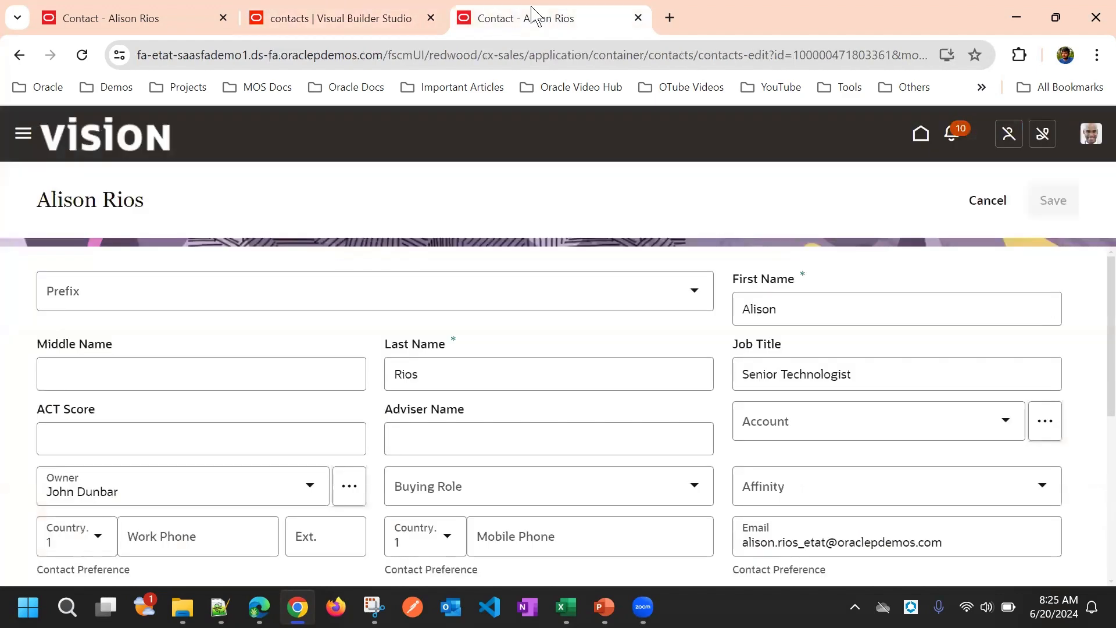
left_click(306, 17)
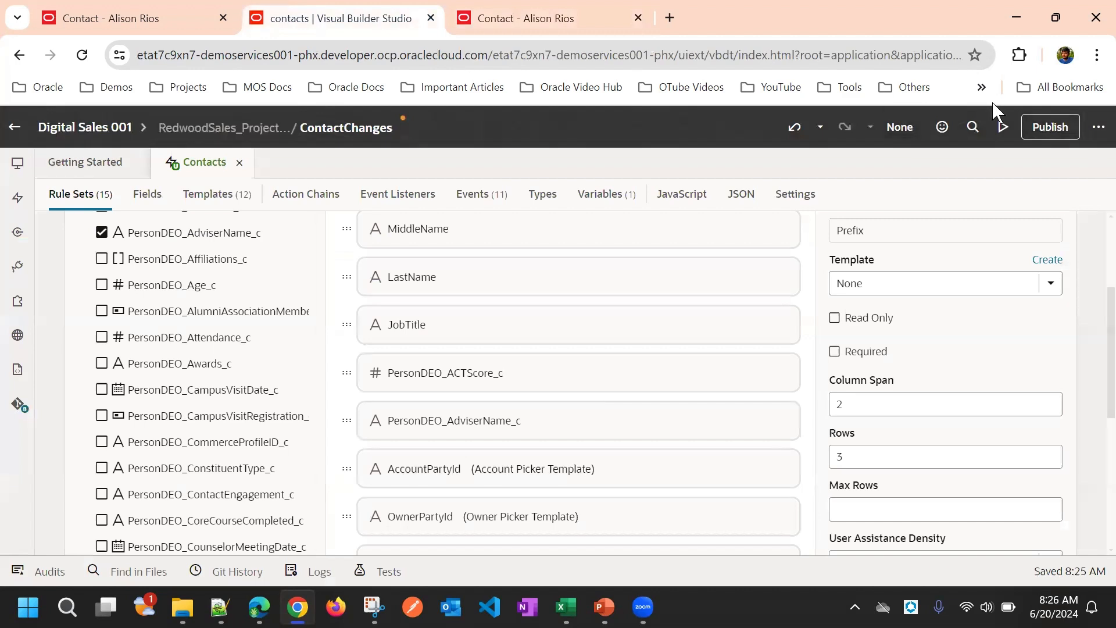
left_click(1002, 128)
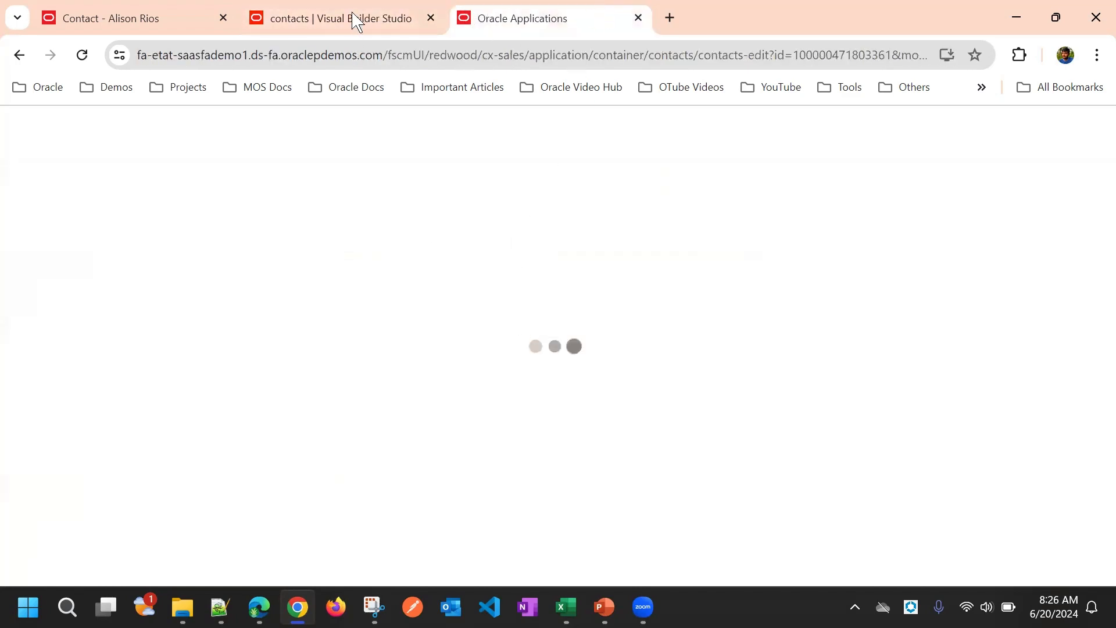
left_click(325, 9)
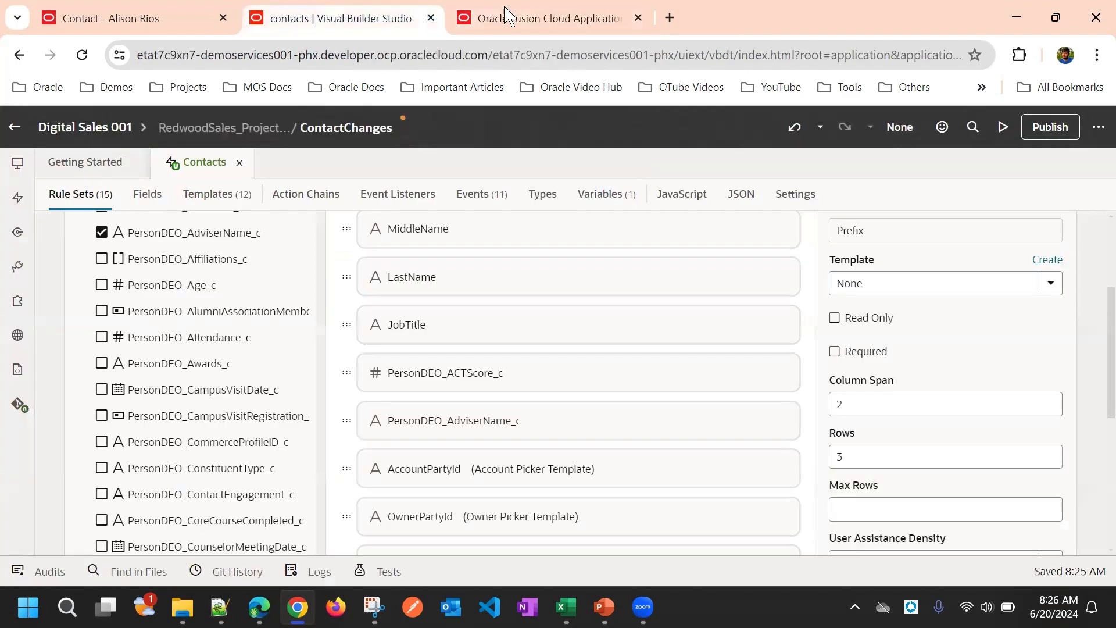
left_click(557, 8)
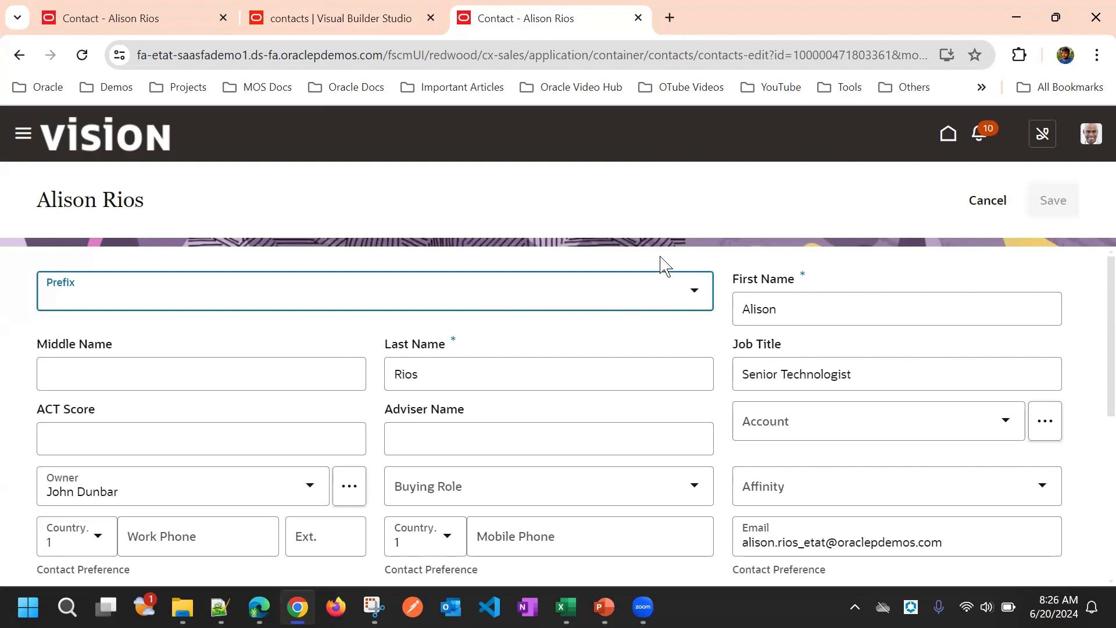
left_click(400, 16)
left_click(540, 15)
left_click(392, 16)
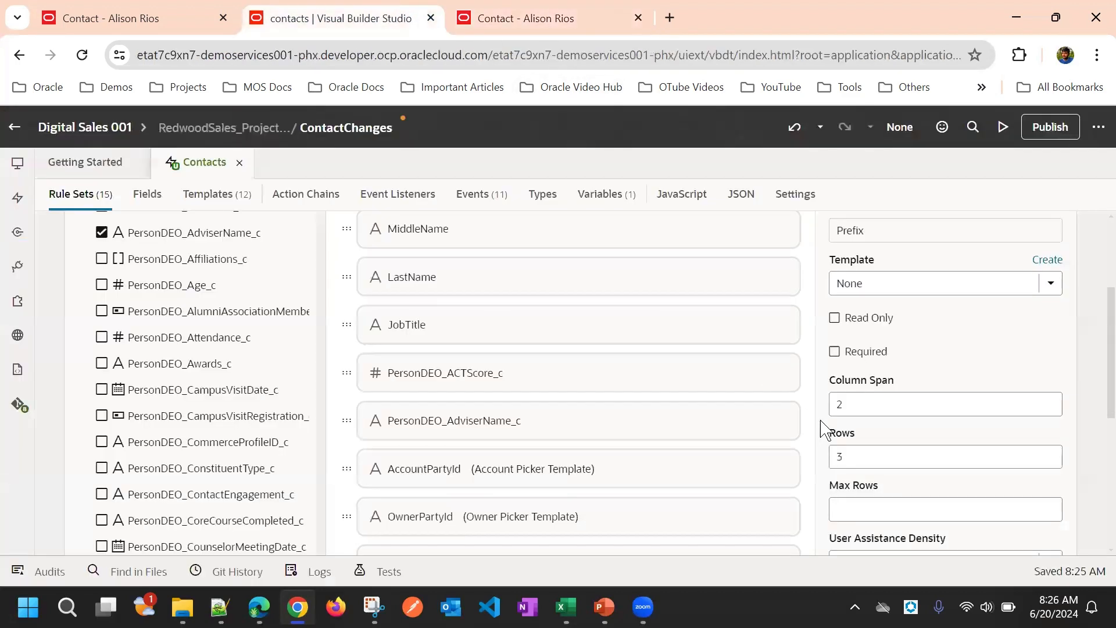
left_click(848, 456)
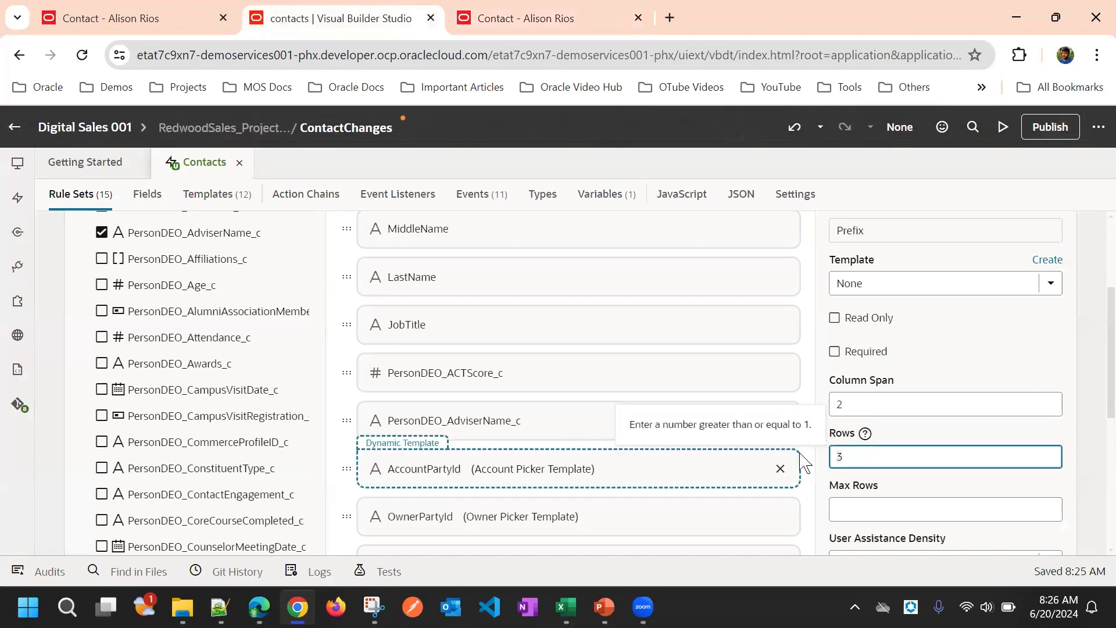
Select the FirstName field in the layout and set its Column Span to 2 and Rows to 3
scroll(550, 298, "up", 3)
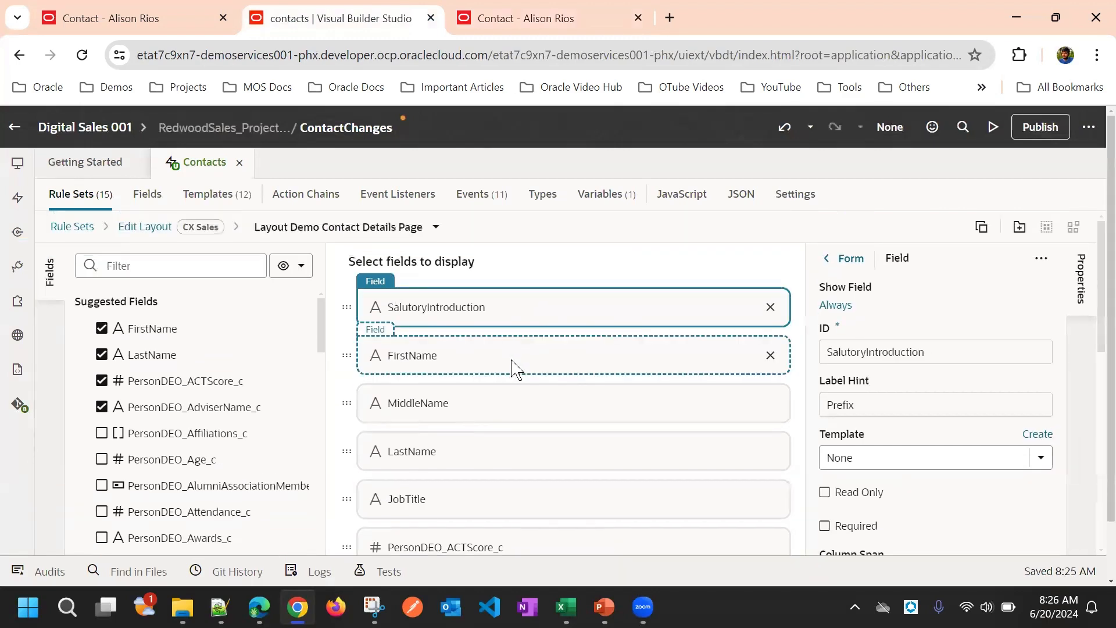
left_click(653, 356)
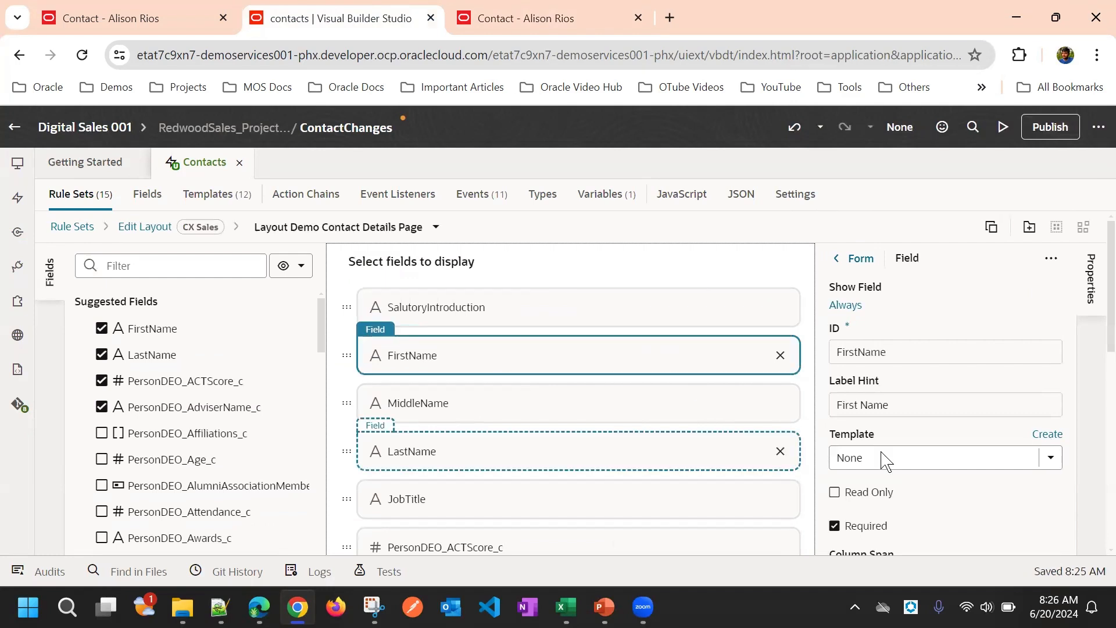
scroll(927, 405, "down", 4)
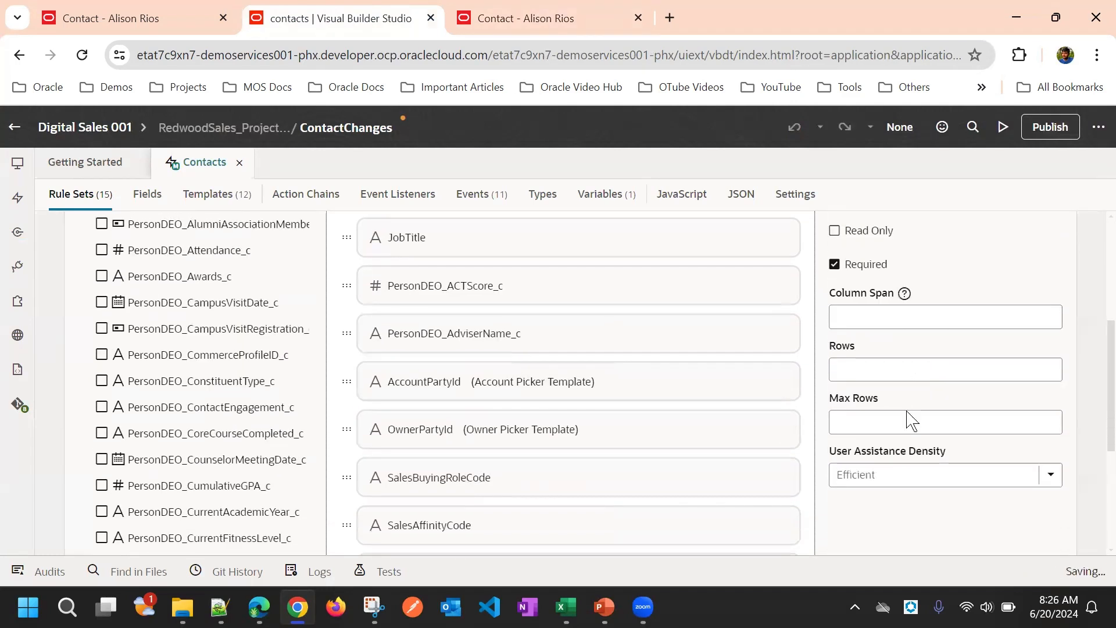
left_click(874, 321)
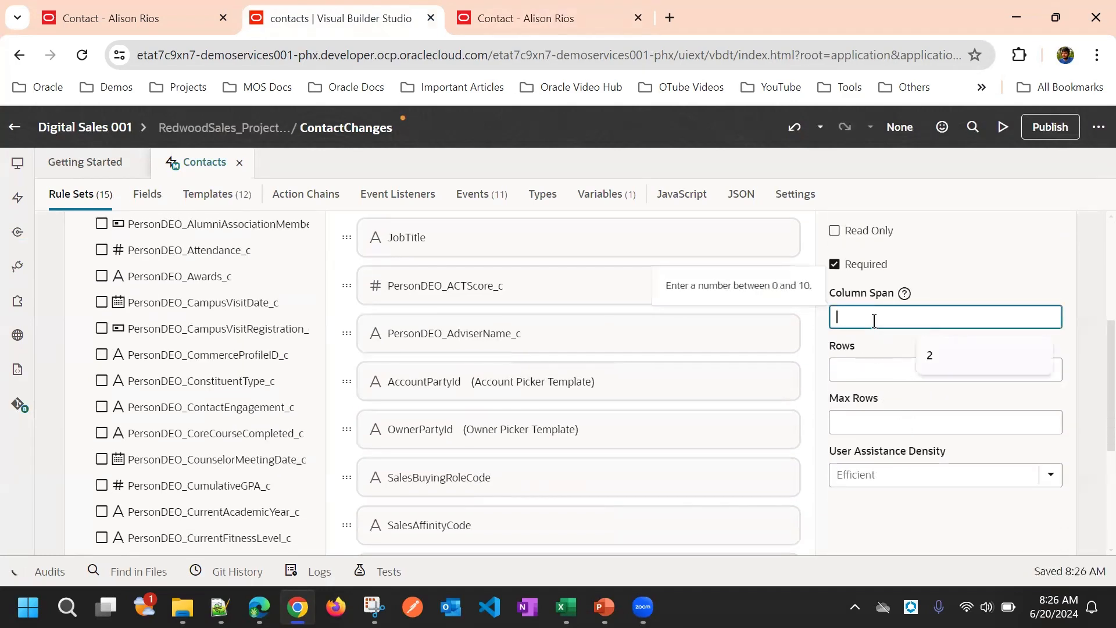
type("2")
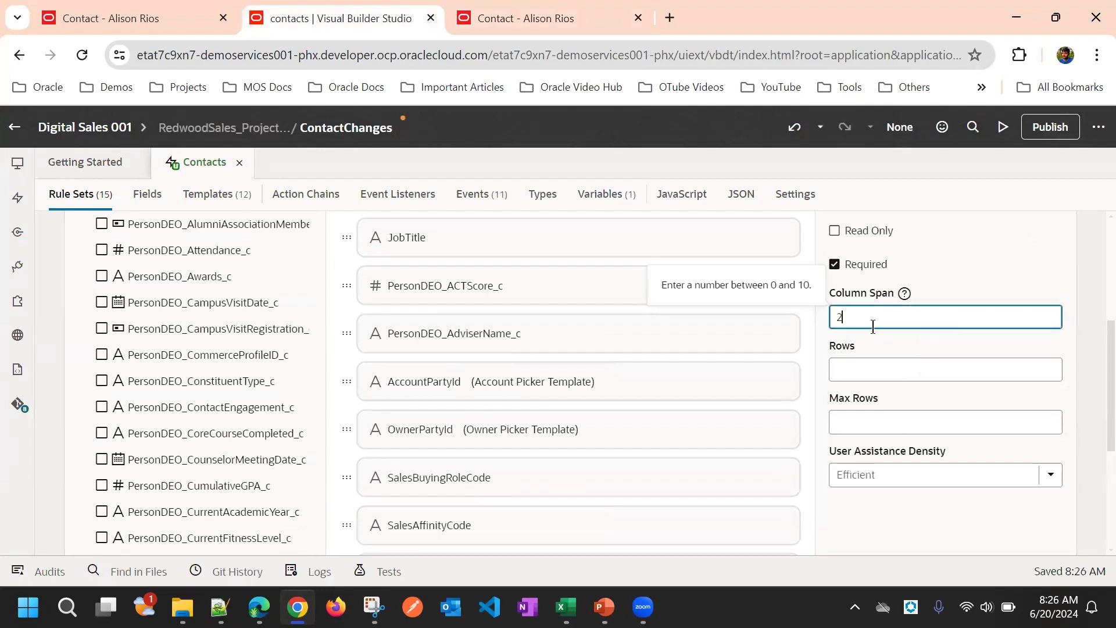
left_click(865, 368)
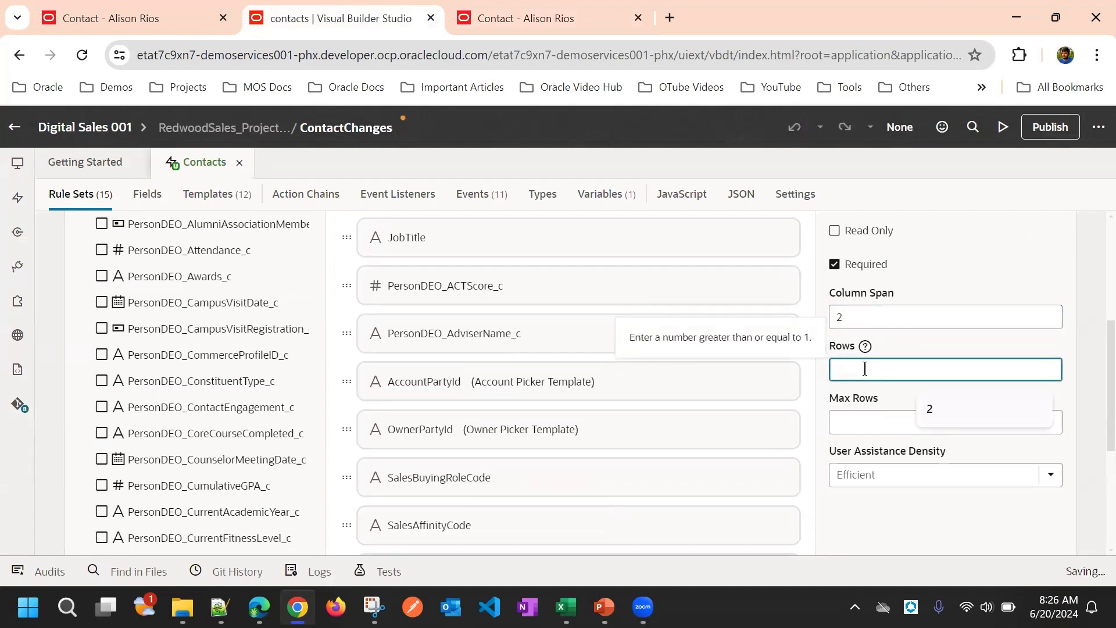
type("3")
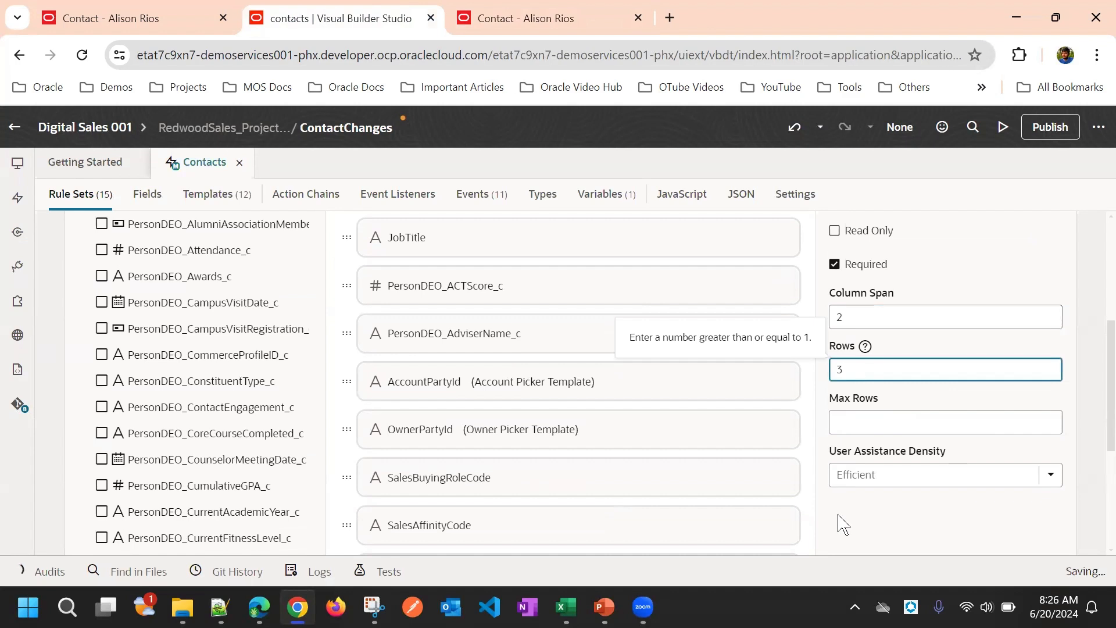
Preview the layout again and inspect the width and height of the First Name field on the contact page
left_click(1002, 126)
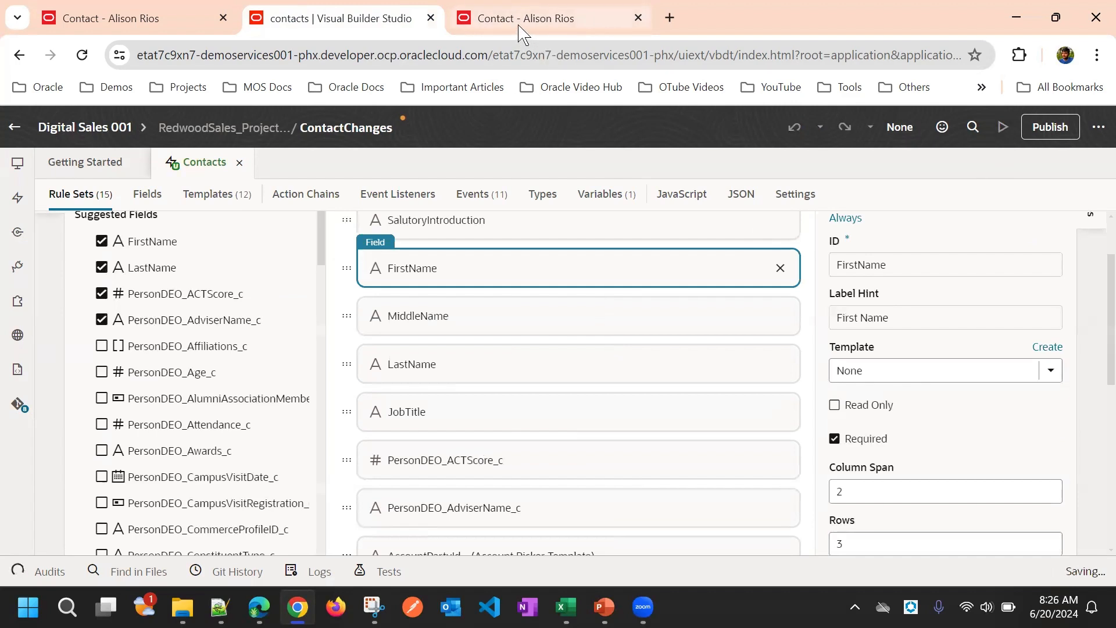
mouse_move(523, 17)
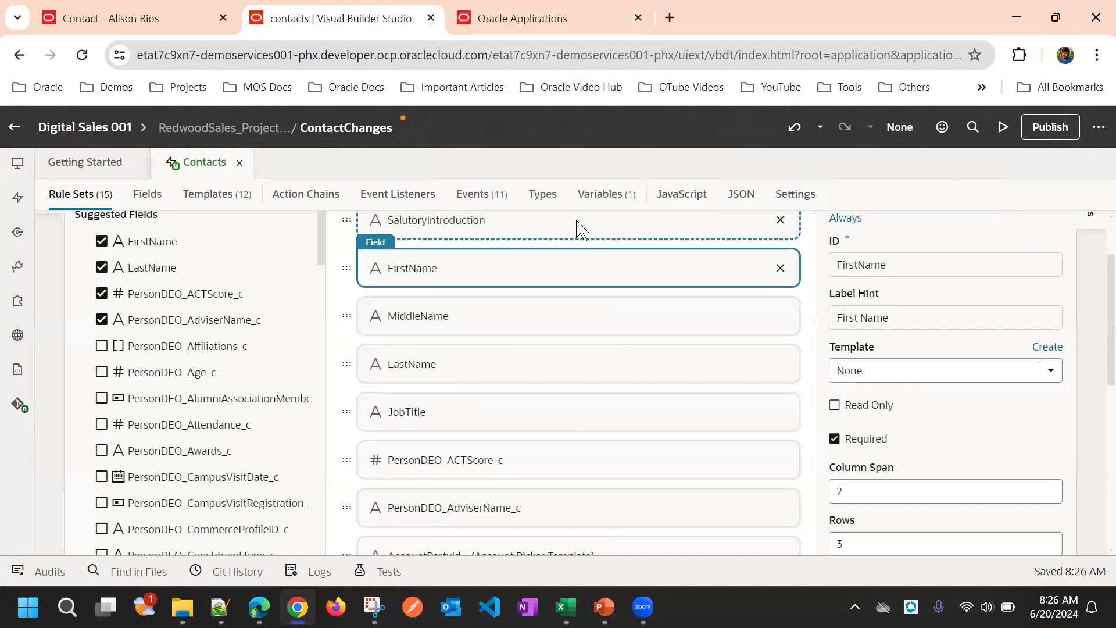
left_click(563, 16)
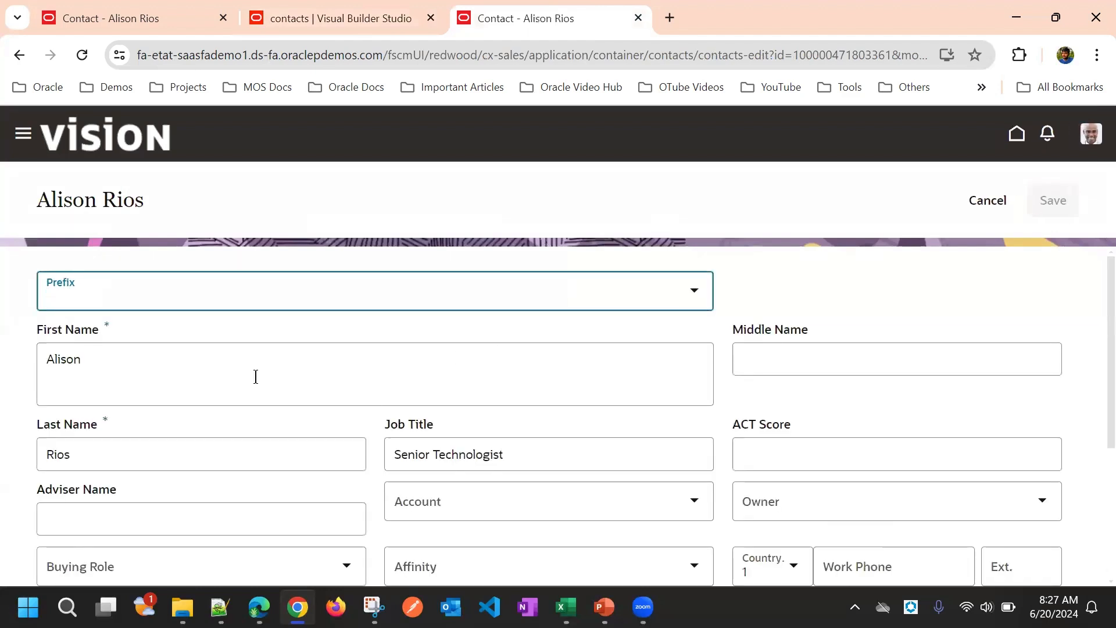
left_click(120, 375)
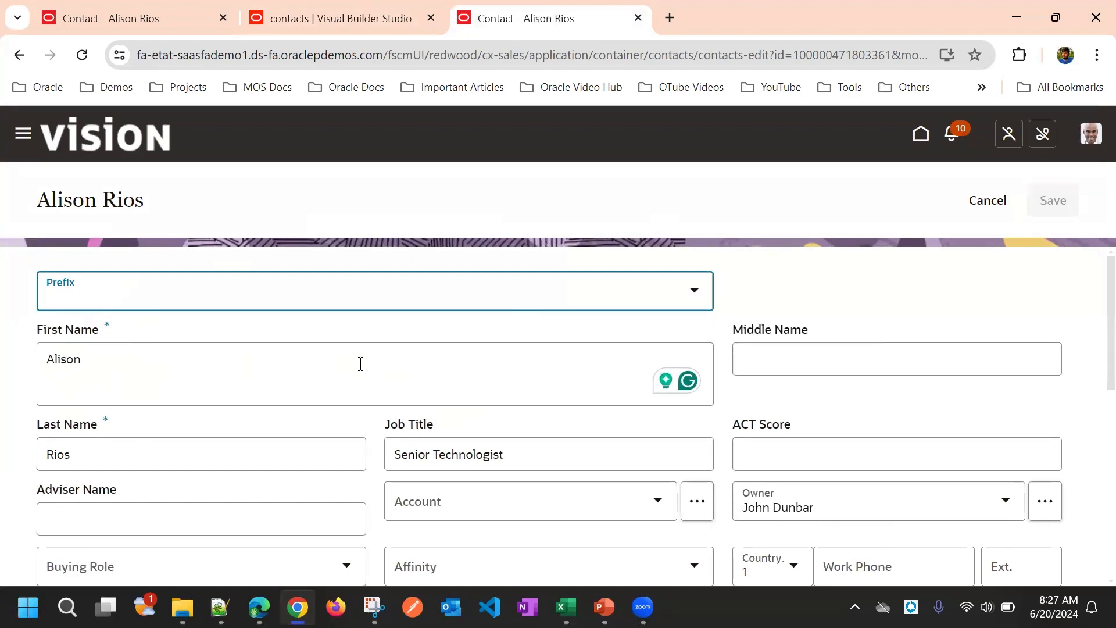
Return to the layout editor and examine the FirstName field's remaining properties, including Max Rows
left_click(761, 223)
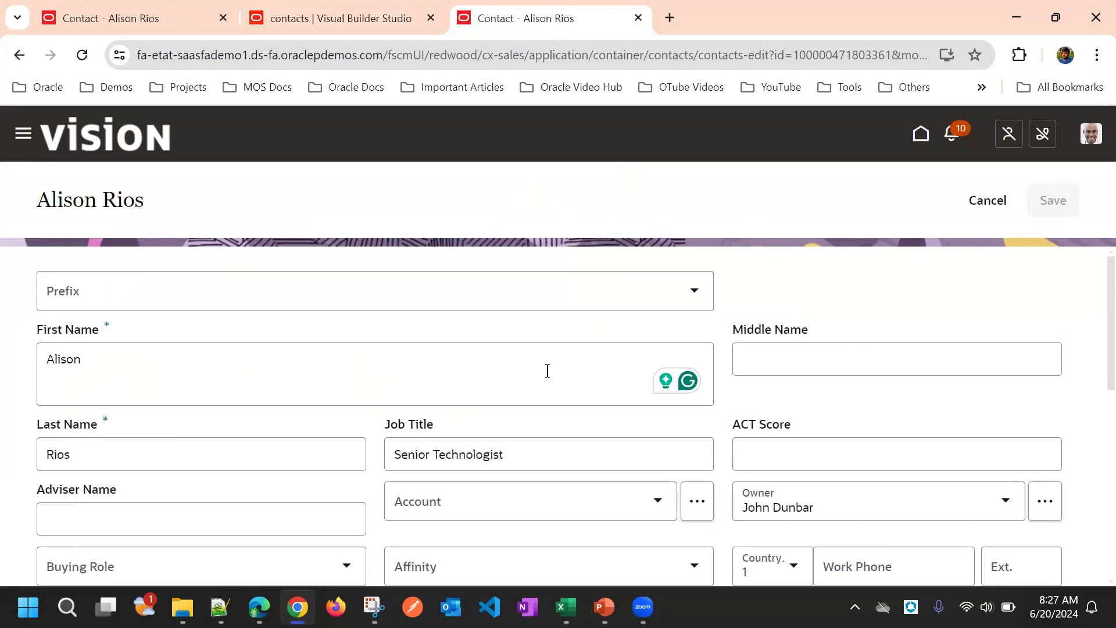
left_click(445, 14)
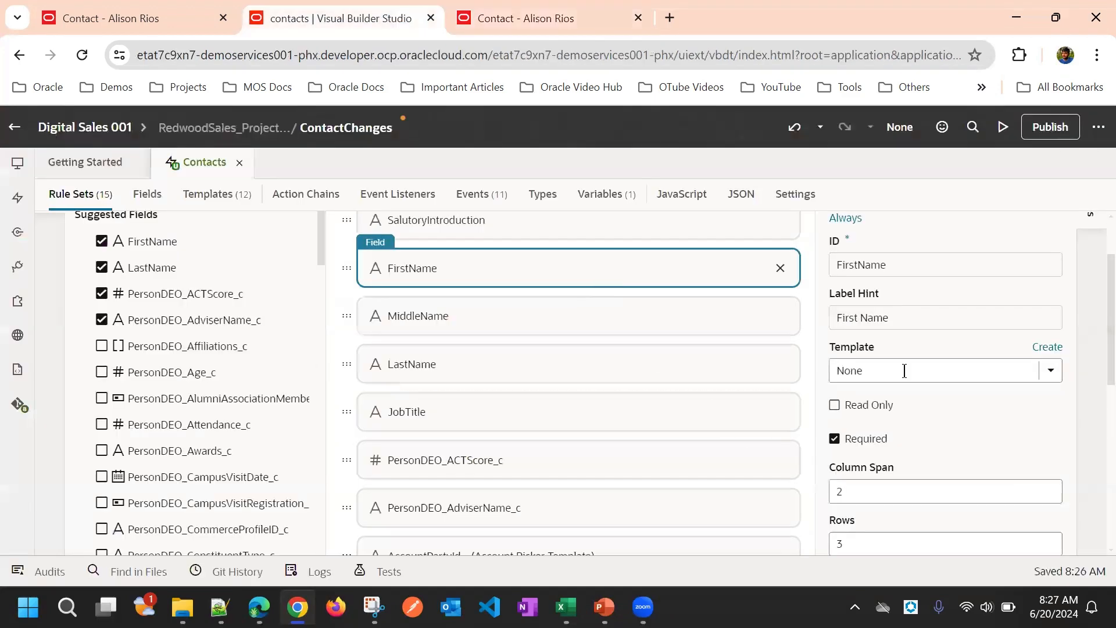
scroll(887, 369, "down", 2)
scroll(886, 369, "down", 3)
left_click(879, 334)
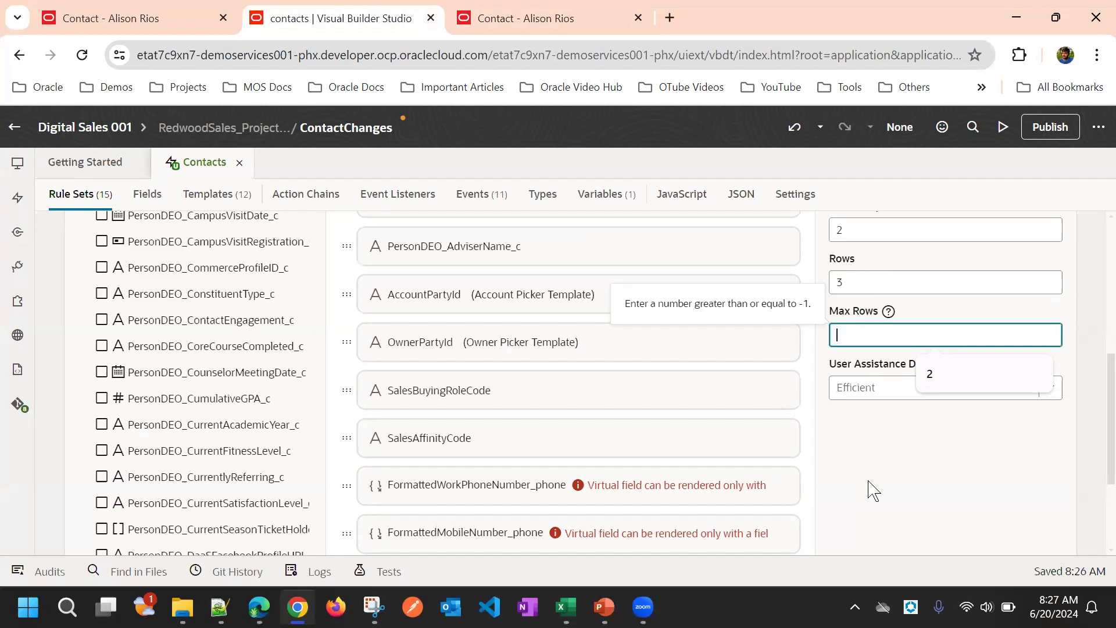
left_click(875, 493)
scroll(872, 486, "up", 6)
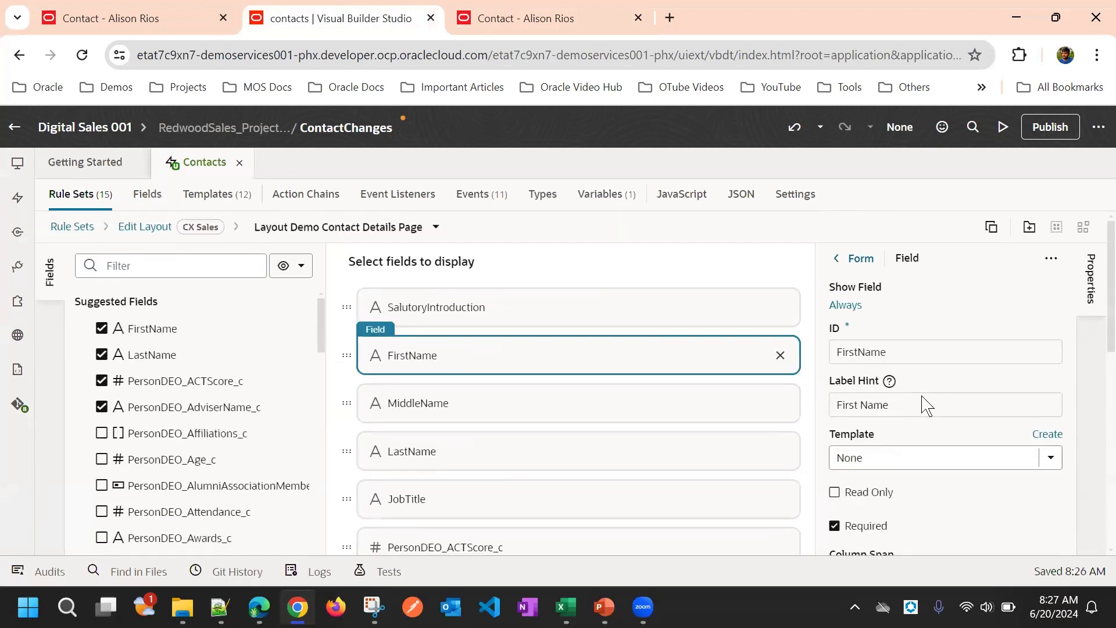
Mark the FirstName field as Read Only, and review the expression editor for that property without saving an expression
scroll(927, 401, "down", 3)
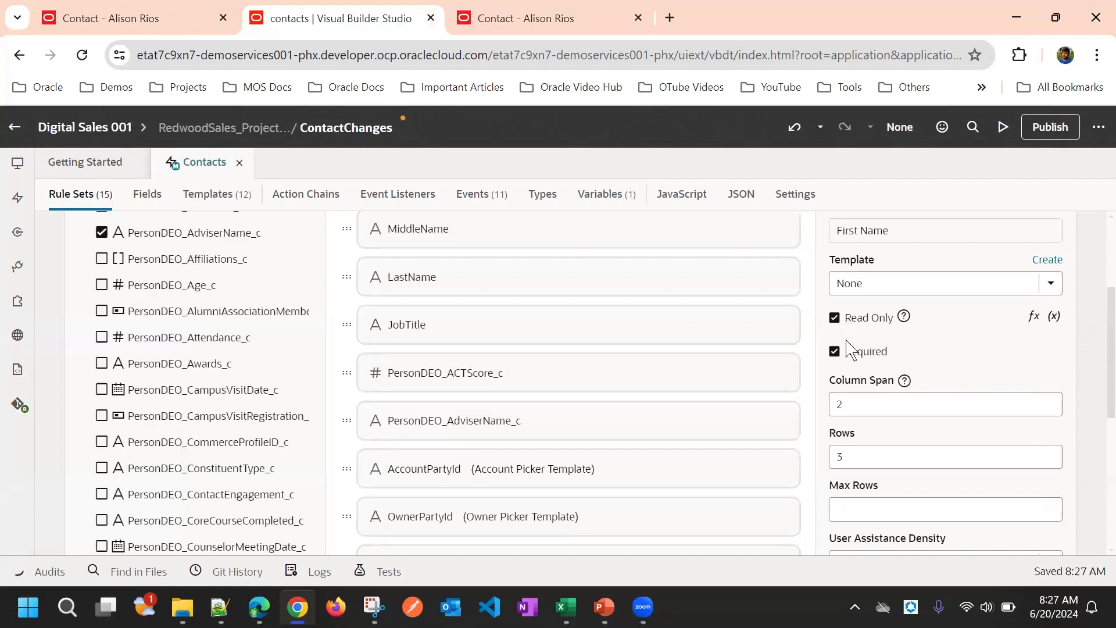
left_click(1035, 318)
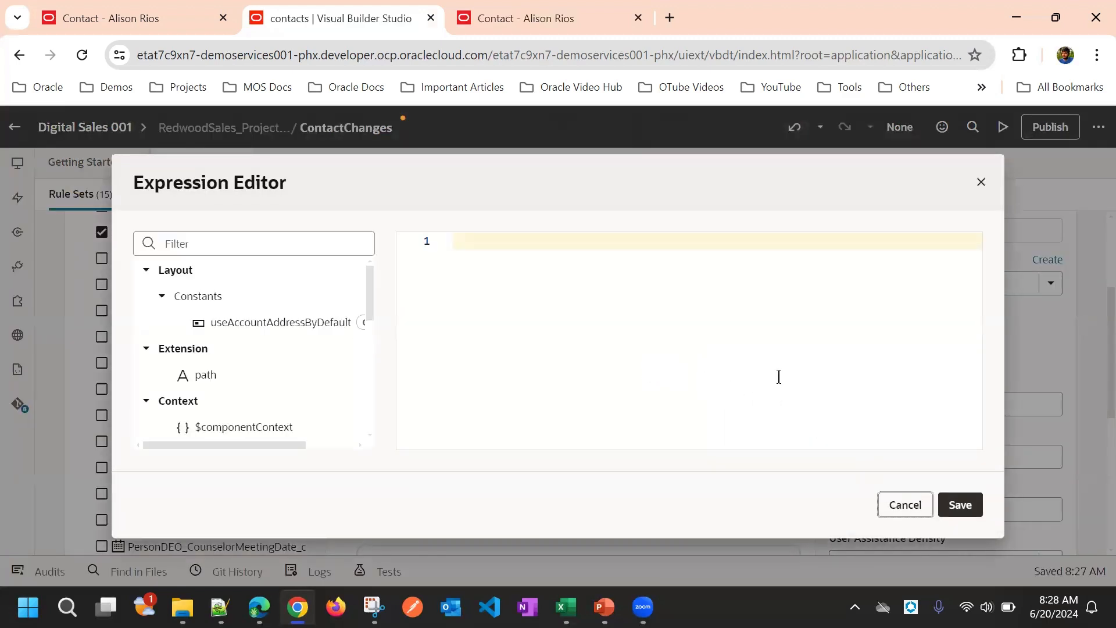
left_click(911, 506)
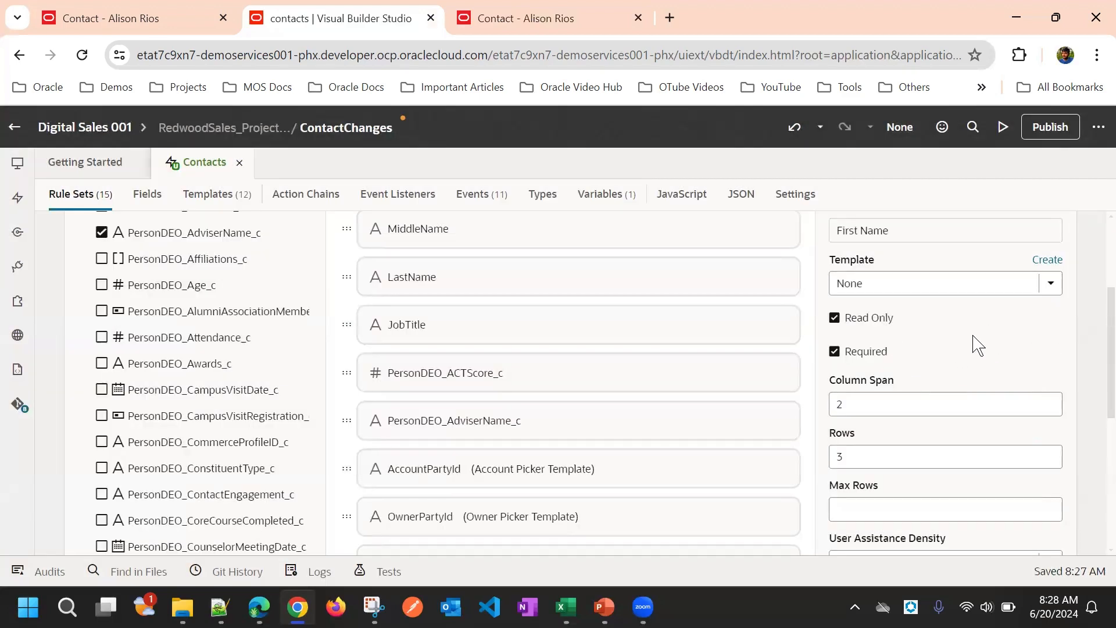
left_click(1035, 318)
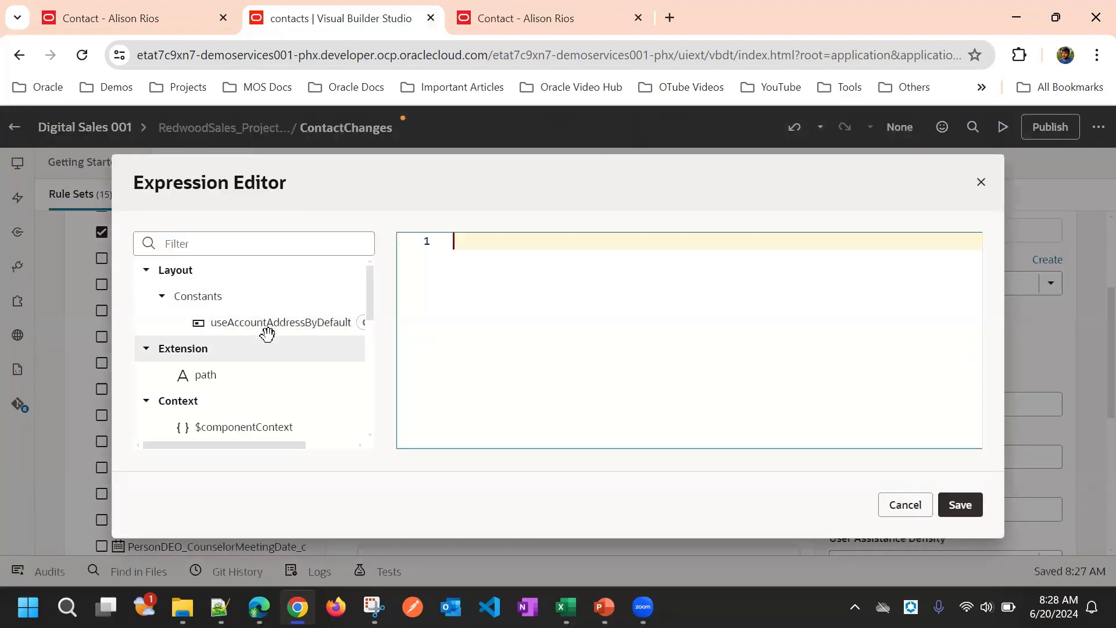
scroll(267, 333, "down", 10)
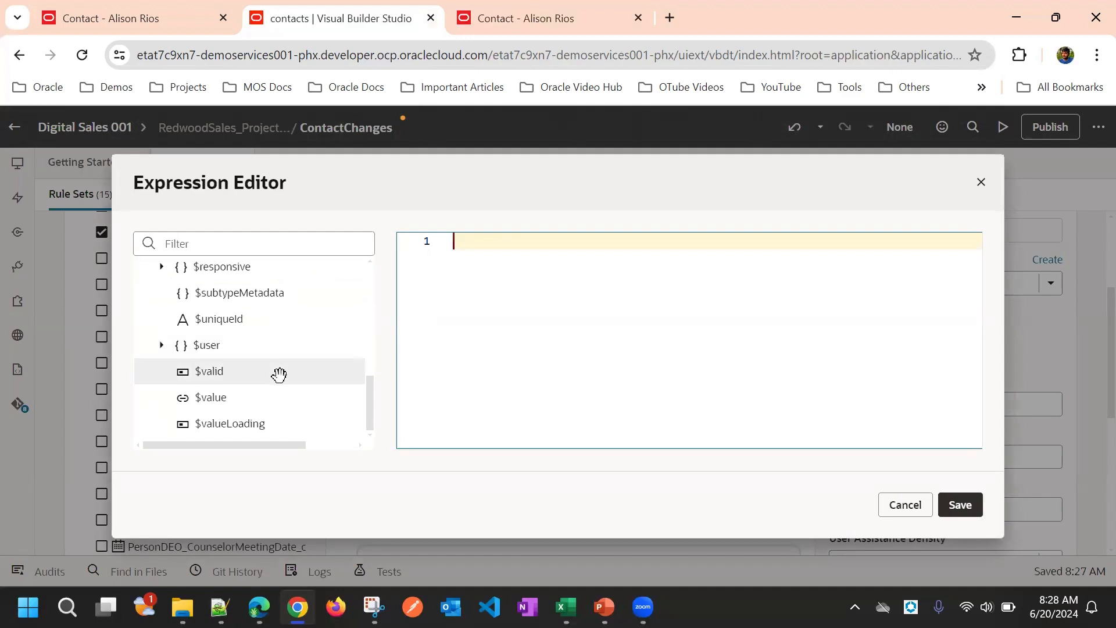
scroll(279, 372, "up", 10)
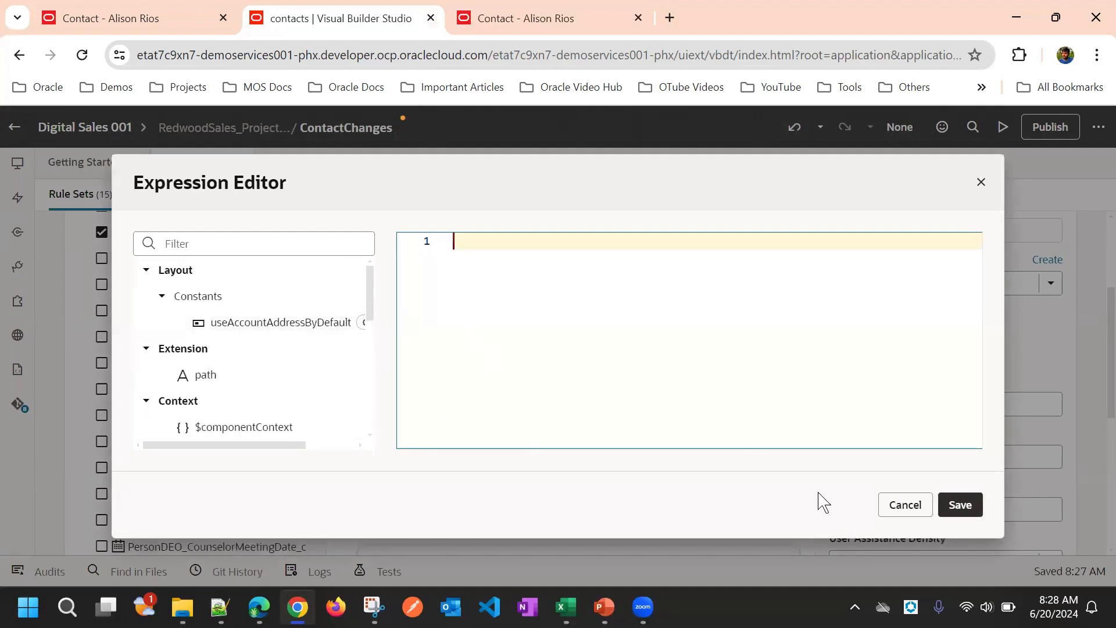
left_click(895, 509)
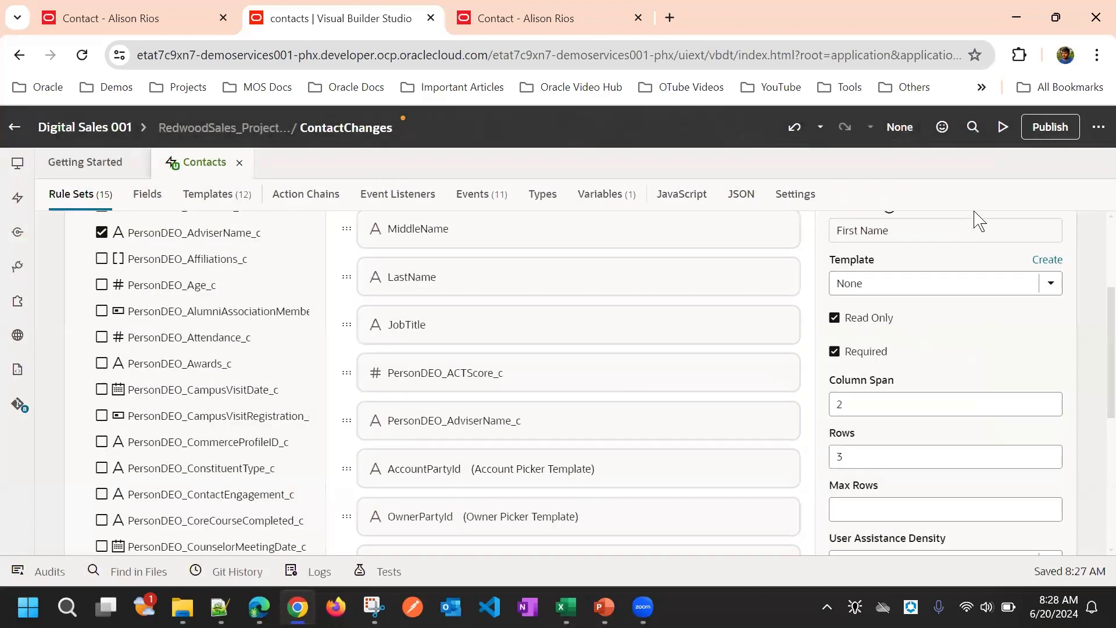
Preview the contact page with the FirstName field set to Read Only
scroll(925, 343, "up", 3)
scroll(902, 449, "down", 2)
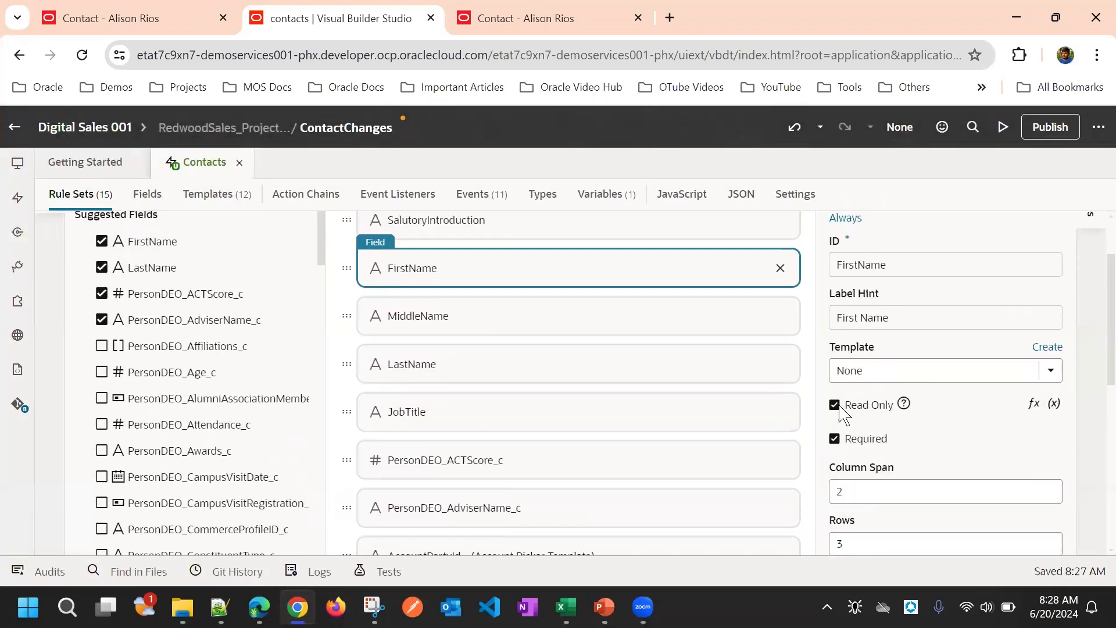
left_click(1002, 127)
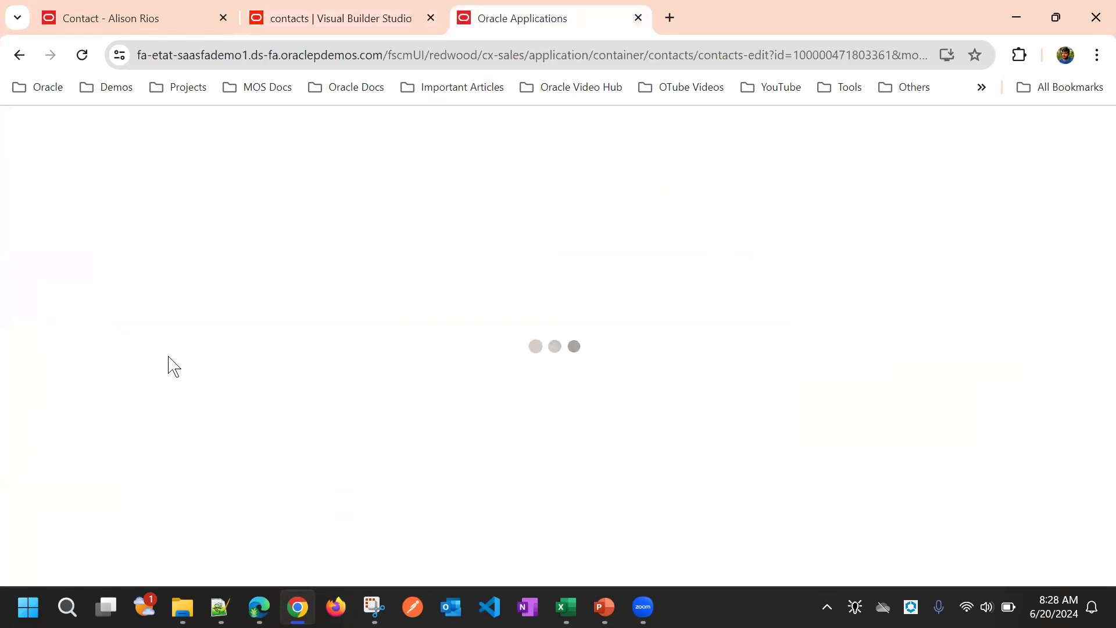
left_click(391, 16)
left_click(543, 17)
left_click(391, 17)
left_click(546, 15)
left_click(386, 14)
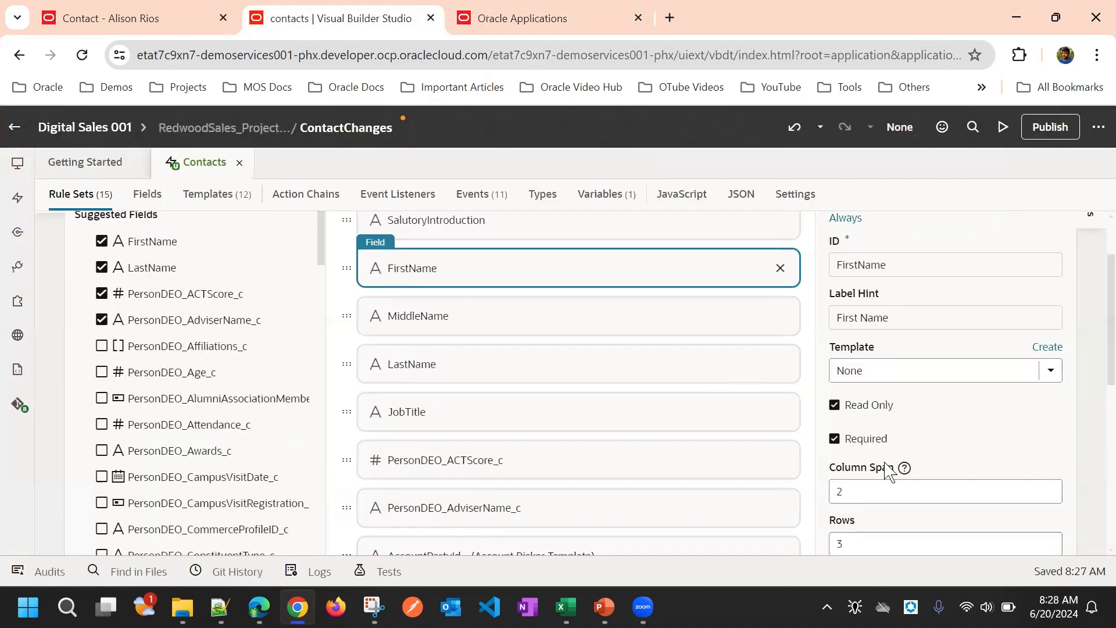
left_click(580, 14)
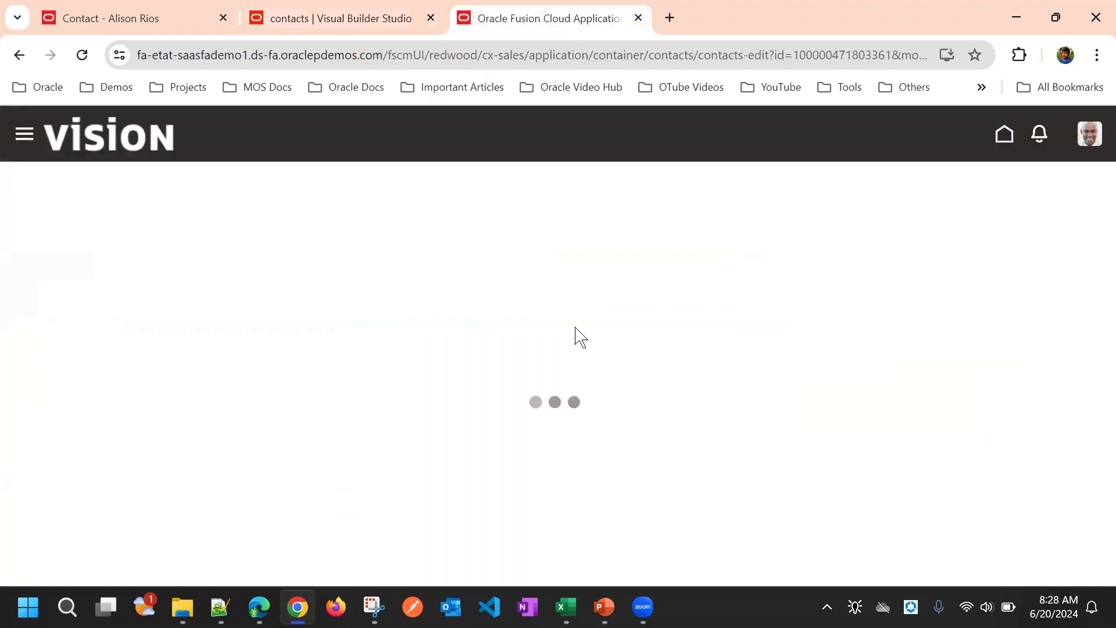
left_click(393, 8)
left_click(540, 8)
left_click(352, 8)
left_click(526, 13)
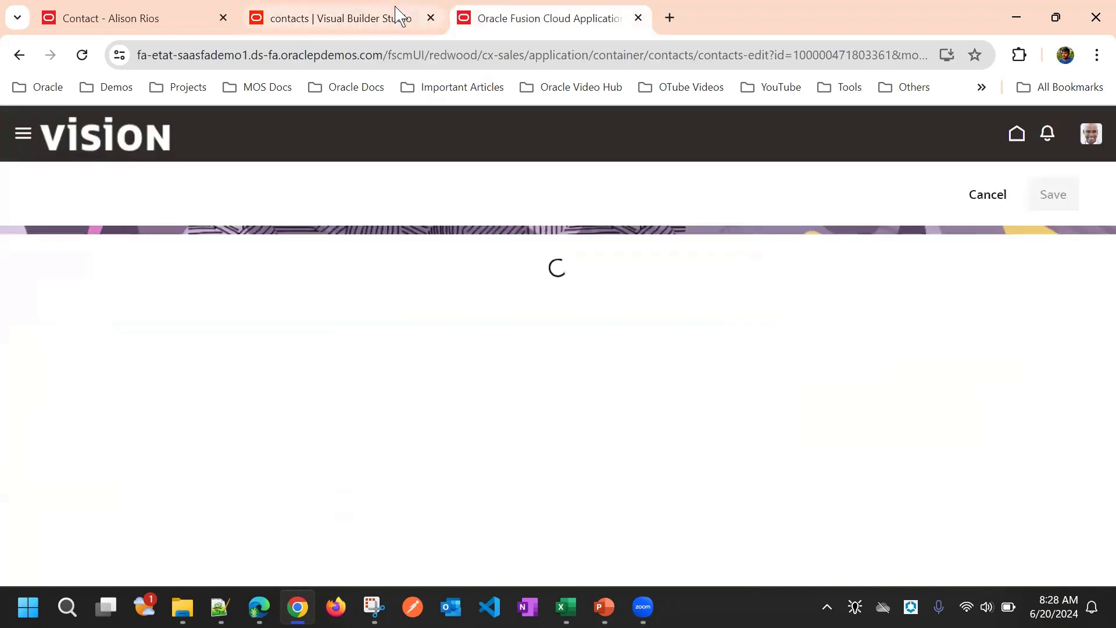
left_click(400, 16)
left_click(517, 16)
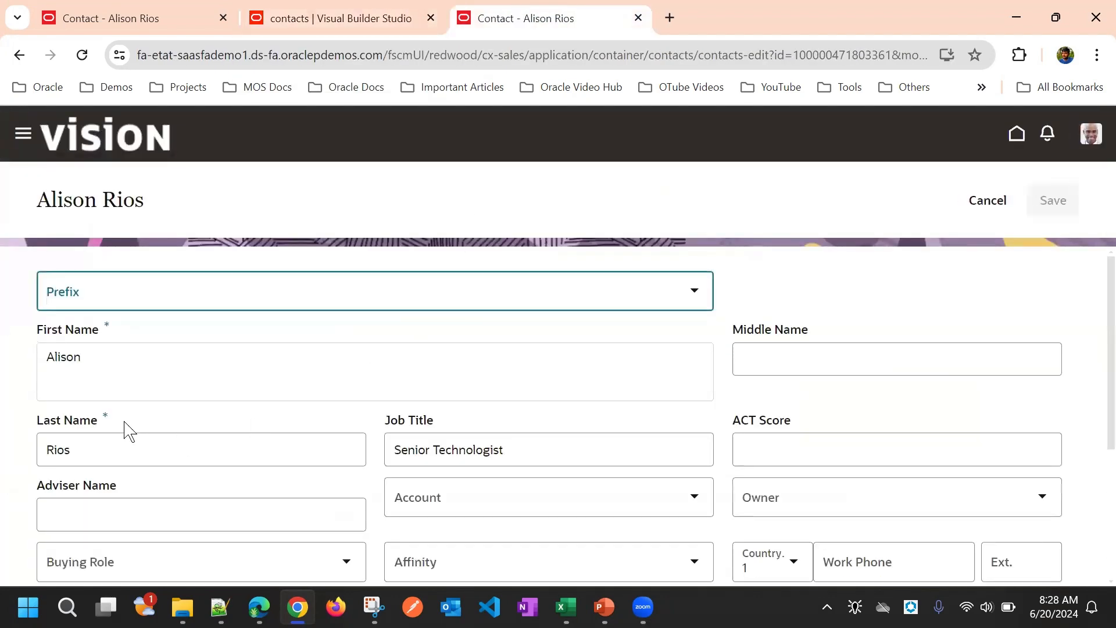
Check on the previewed contact page whether the First Name field can be edited
left_click(113, 359)
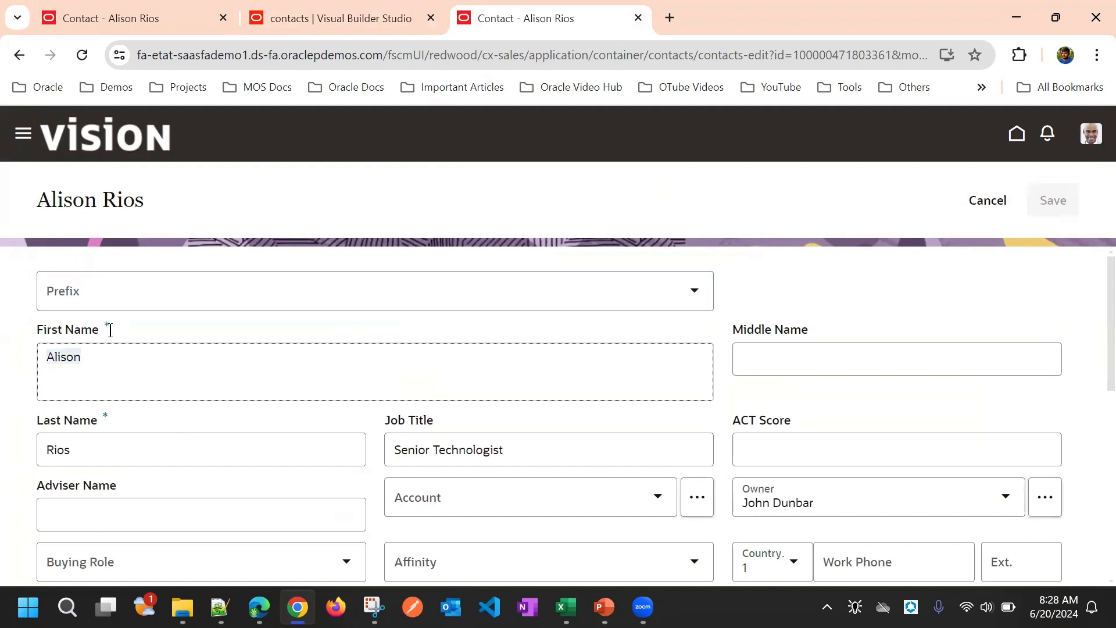
left_click(88, 370)
left_click(278, 334)
left_click(275, 361)
left_click(293, 335)
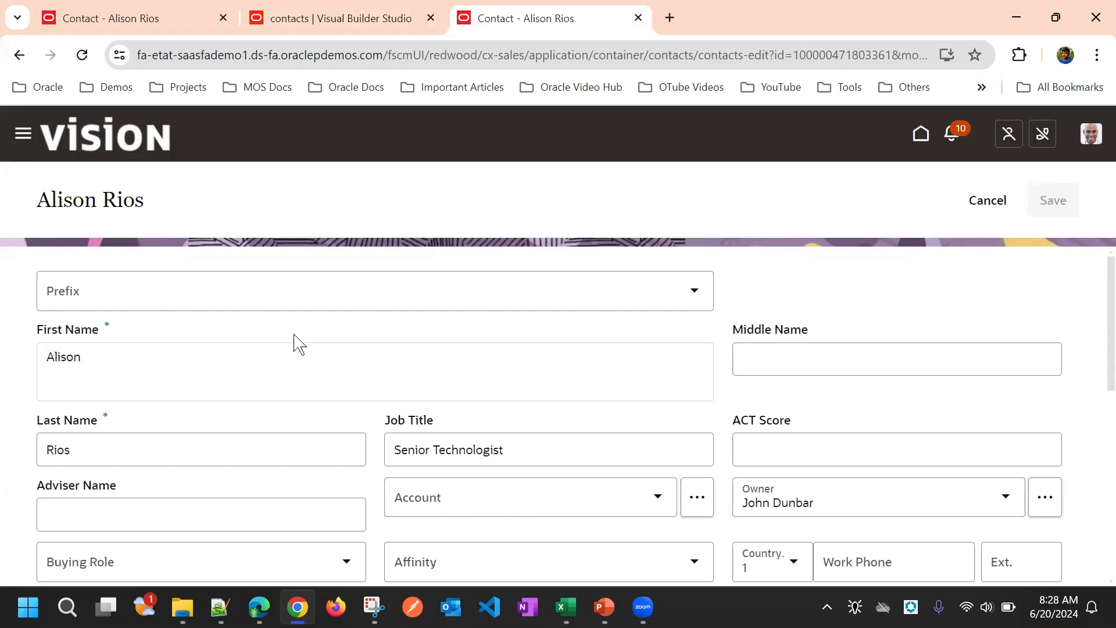
Review the full field list in the layout editor and compare it with the fields on the previewed contact page
left_click(431, 9)
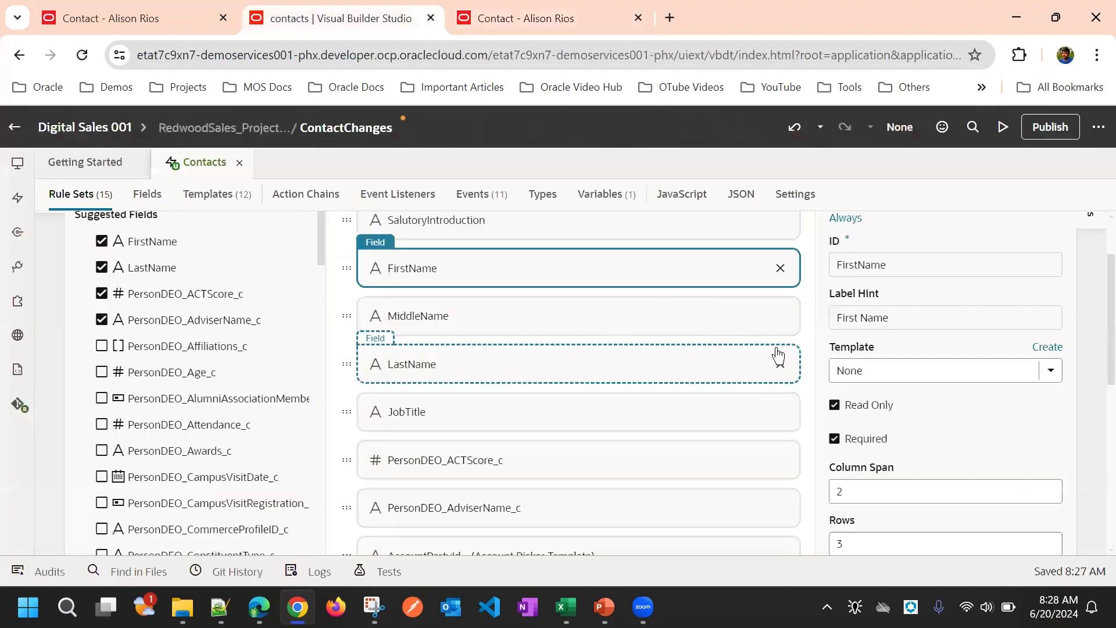
scroll(902, 424, "up", 2)
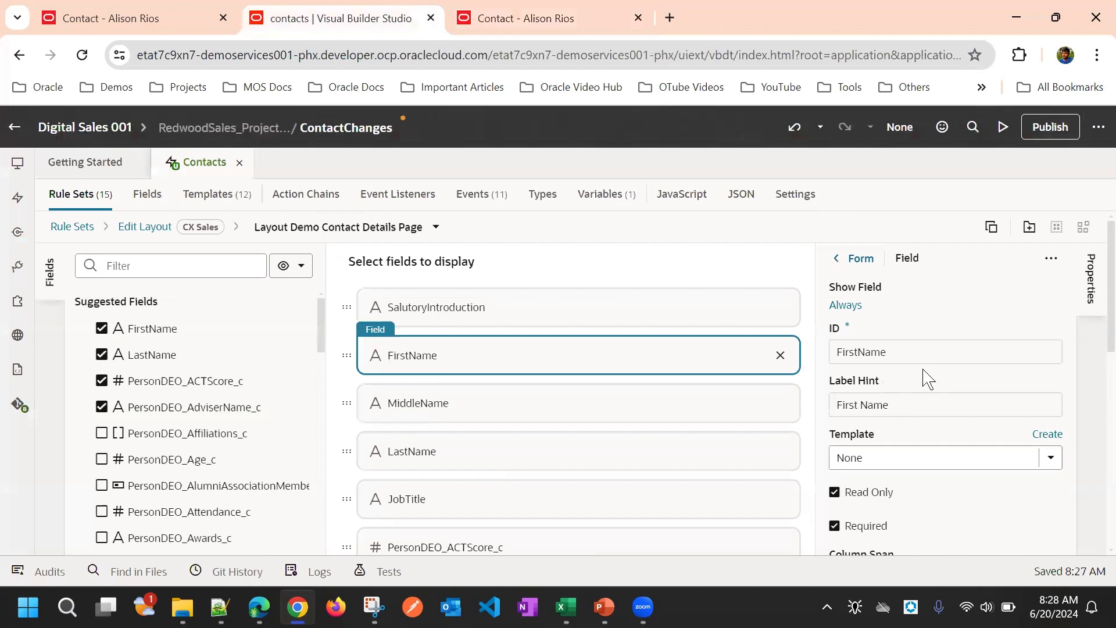
scroll(912, 379, "down", 6)
scroll(832, 414, "down", 5)
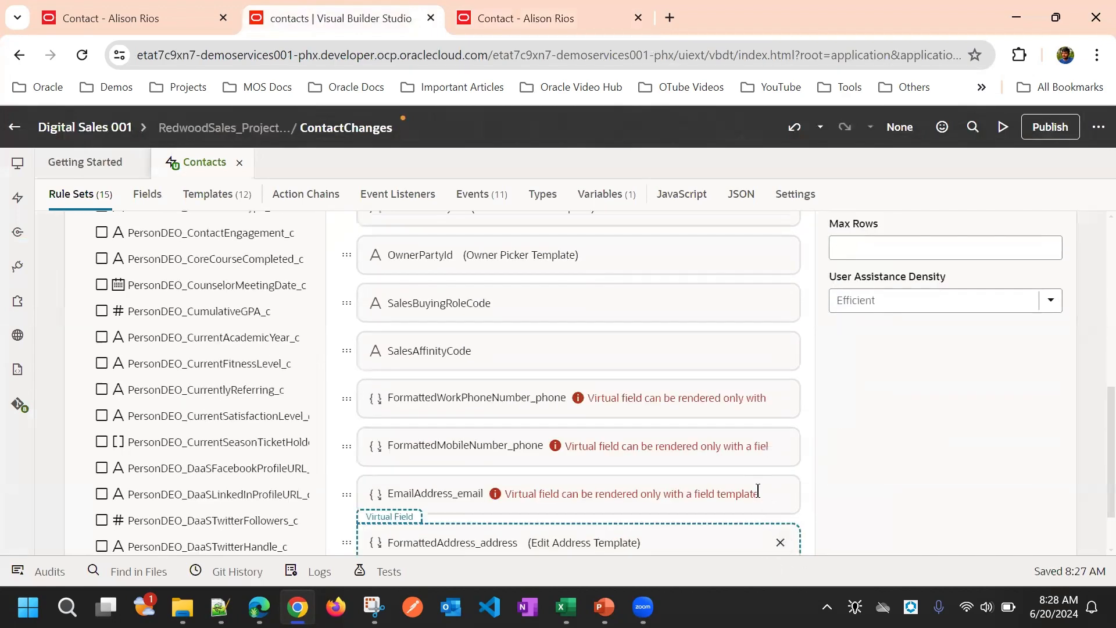
scroll(742, 423, "up", 10)
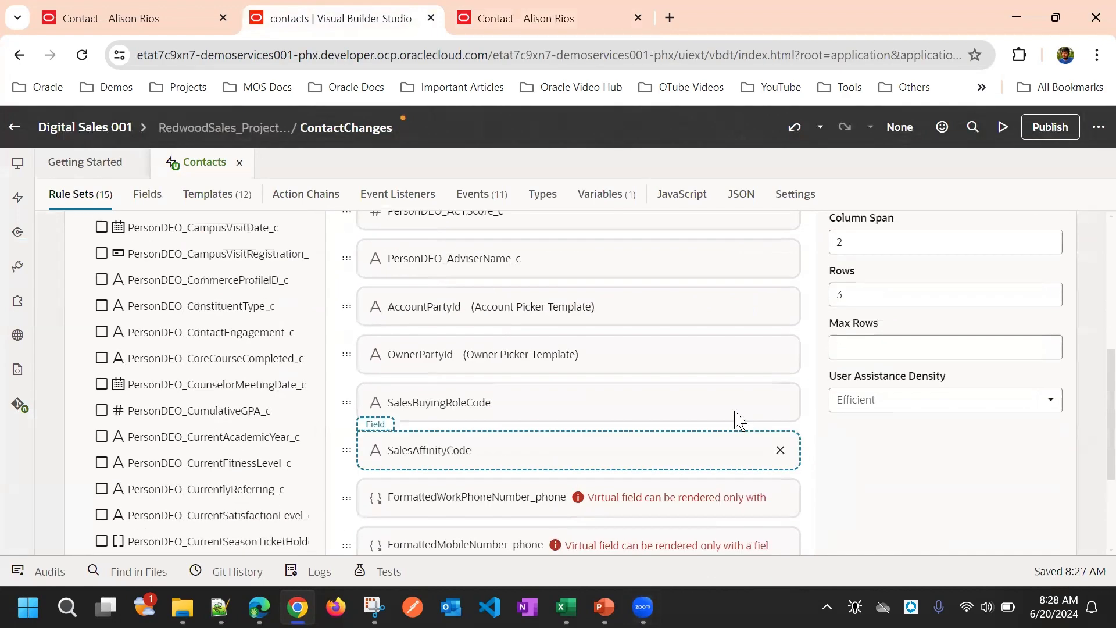
scroll(645, 386, "down", 5)
scroll(649, 386, "up", 5)
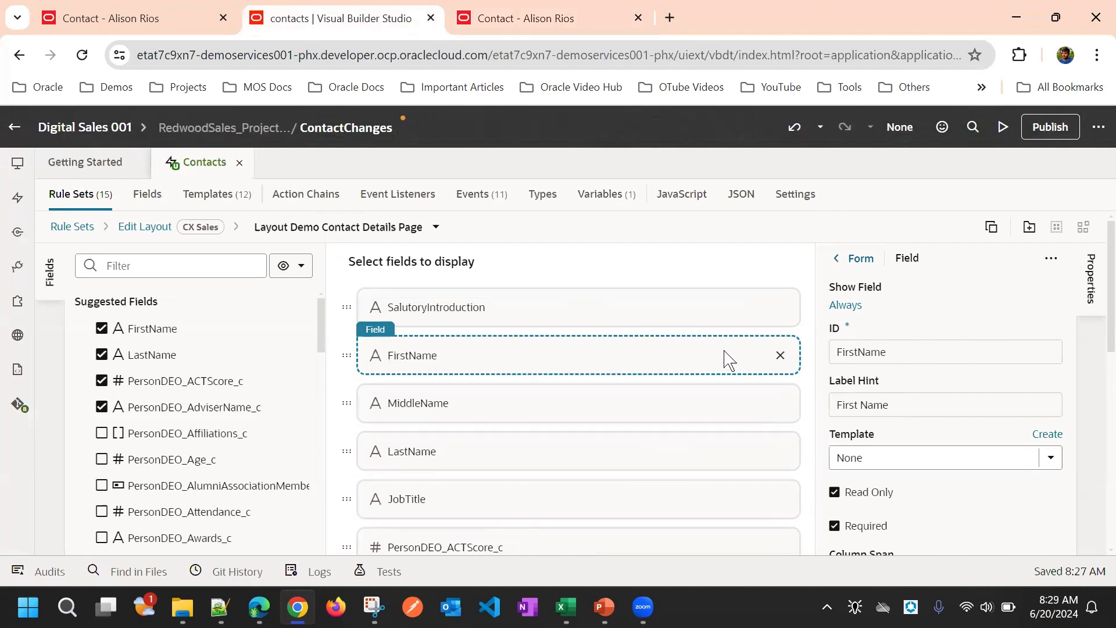
left_click(548, 18)
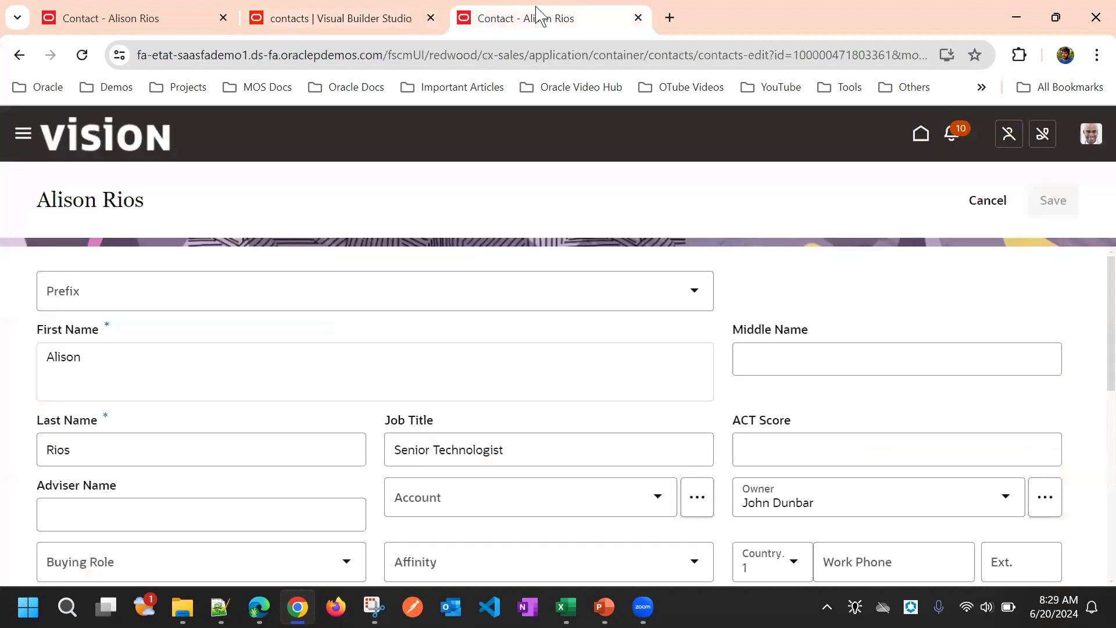
scroll(435, 345, "down", 6)
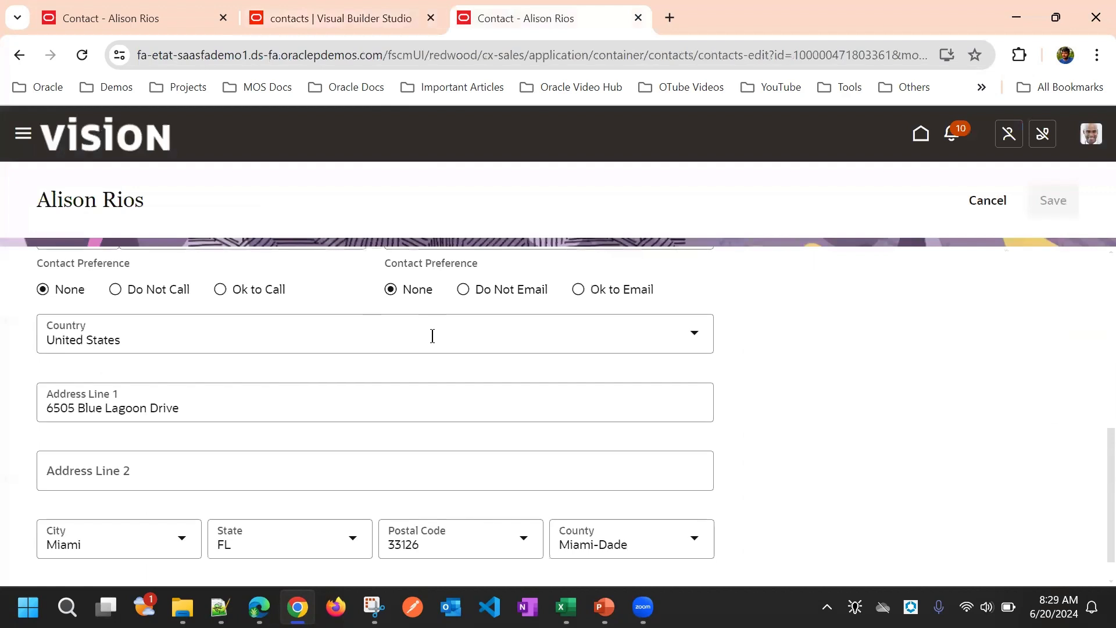
key("ctrl+shift+Tab")
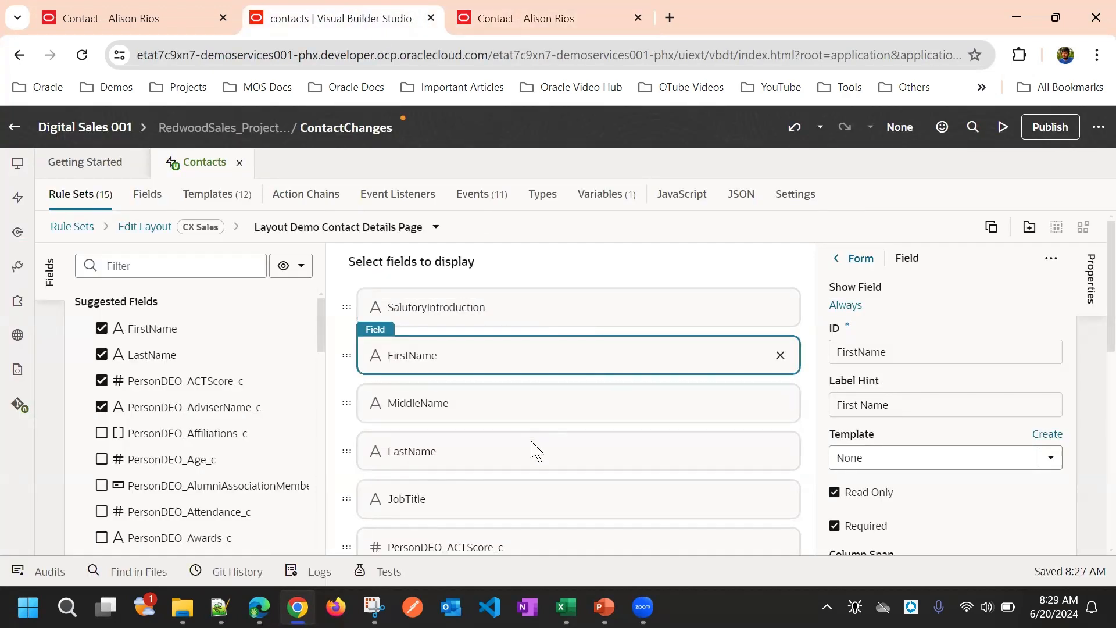
scroll(529, 448, "down", 2)
scroll(507, 439, "up", 2)
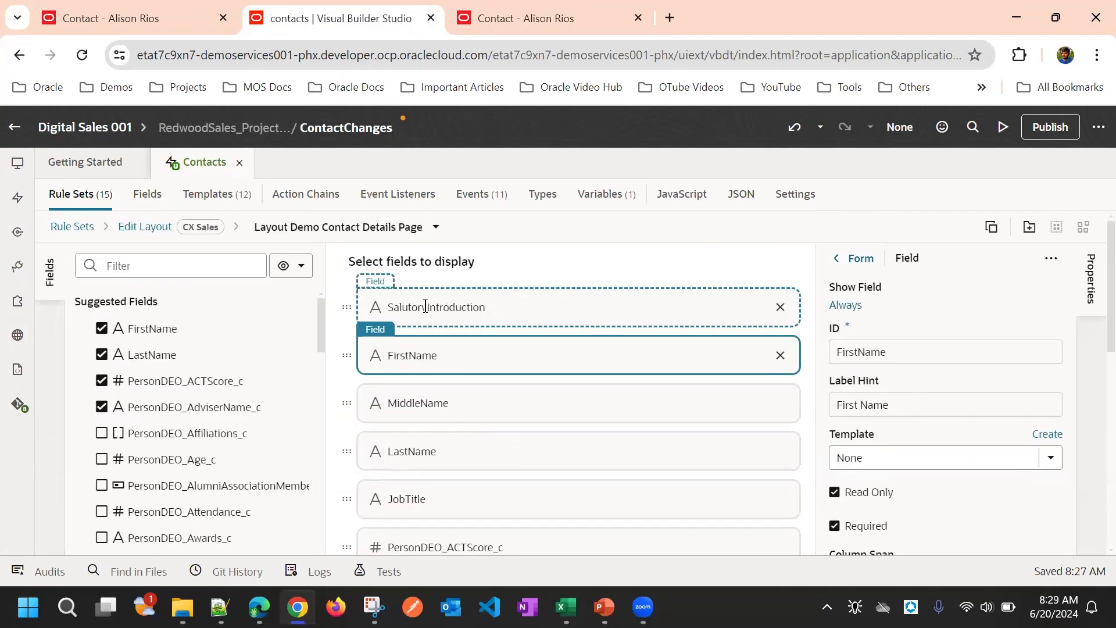
Add a new field group to the contact layout and name it Person Details
left_click(496, 312)
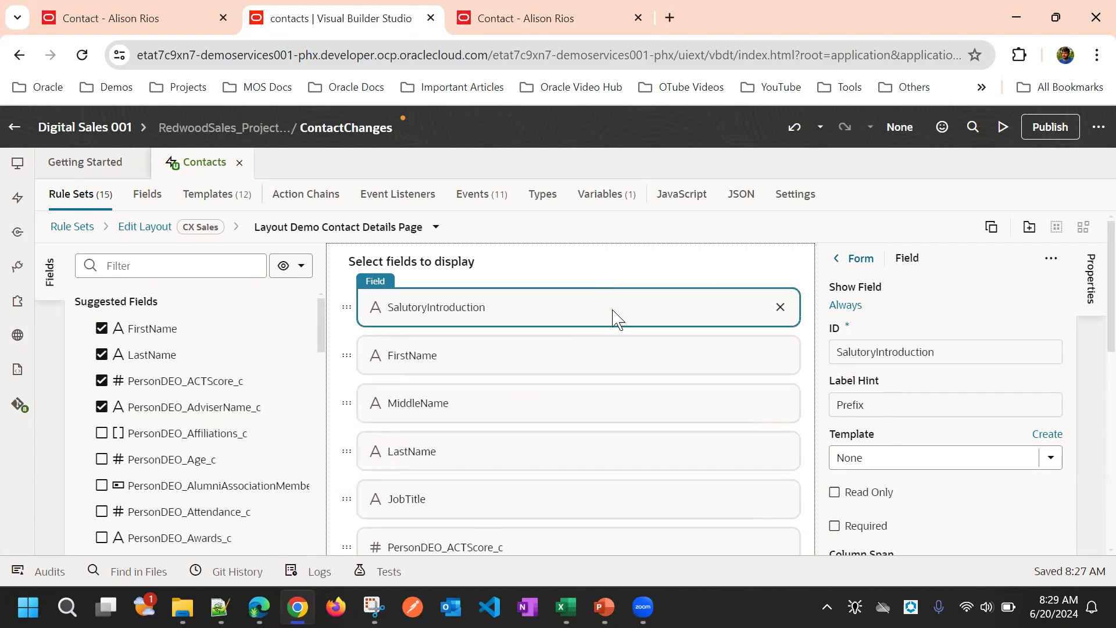
left_click(1028, 230)
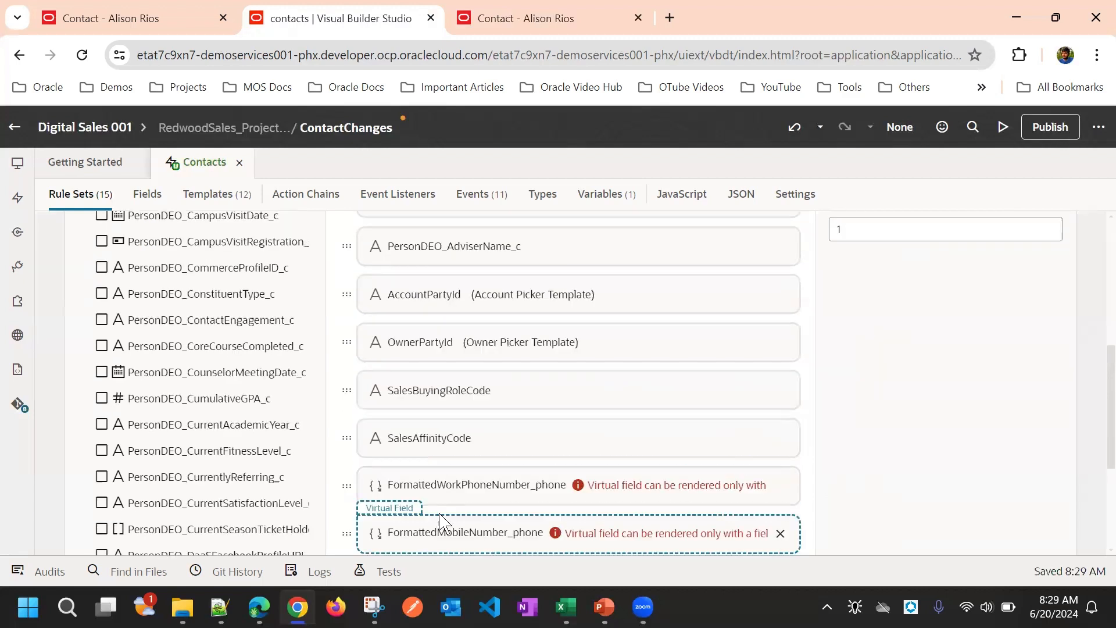
key("BackSpace")
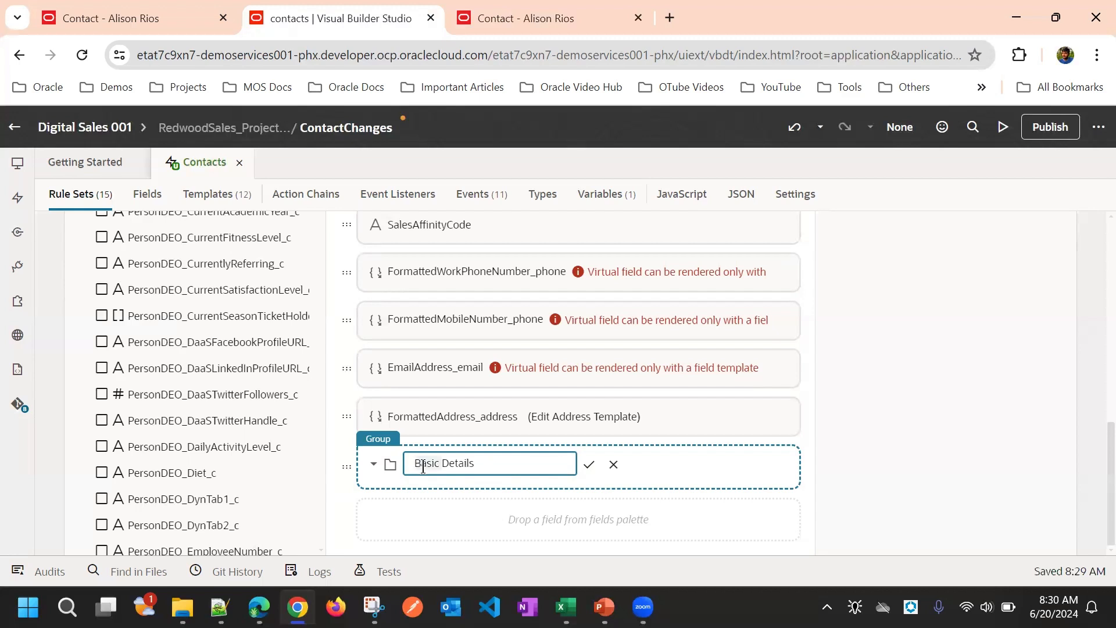
type("Person")
left_click(457, 520)
left_click_drag(347, 468, 356, 240)
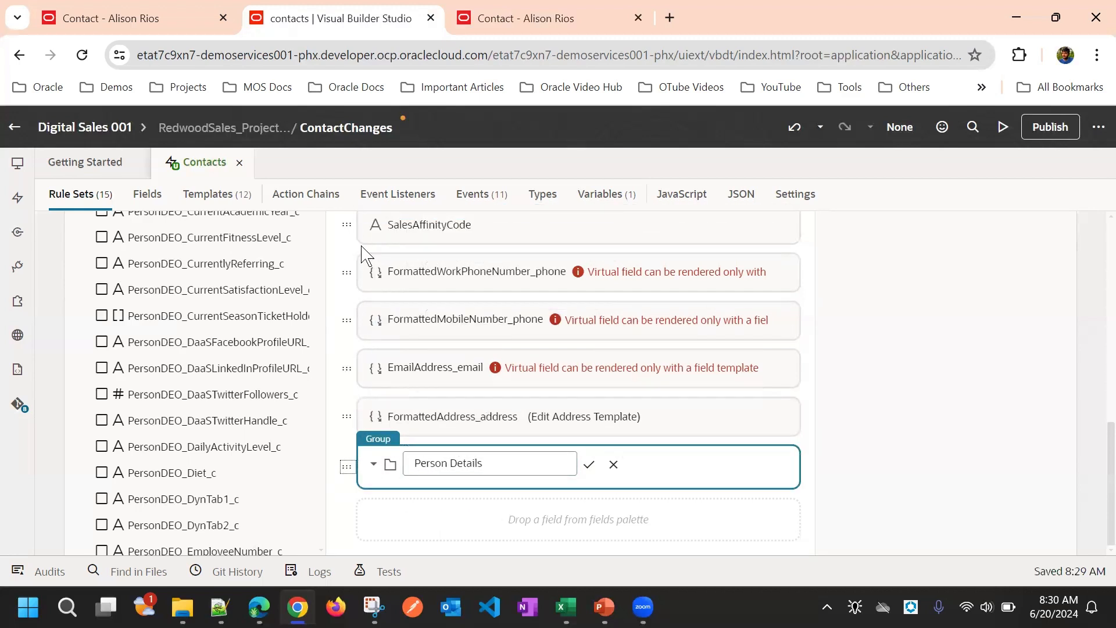
scroll(393, 406, "up", 3)
scroll(402, 426, "down", 3)
left_click_drag(349, 467, 362, 303)
left_click(590, 464)
left_click(588, 467)
Move the new field group to the start of the contact layout, above the SalutoryIntroduction field
scroll(474, 436, "down", 3)
scroll(474, 436, "down", 4)
scroll(346, 401, "up", 1)
left_click_drag(347, 408, 348, 230)
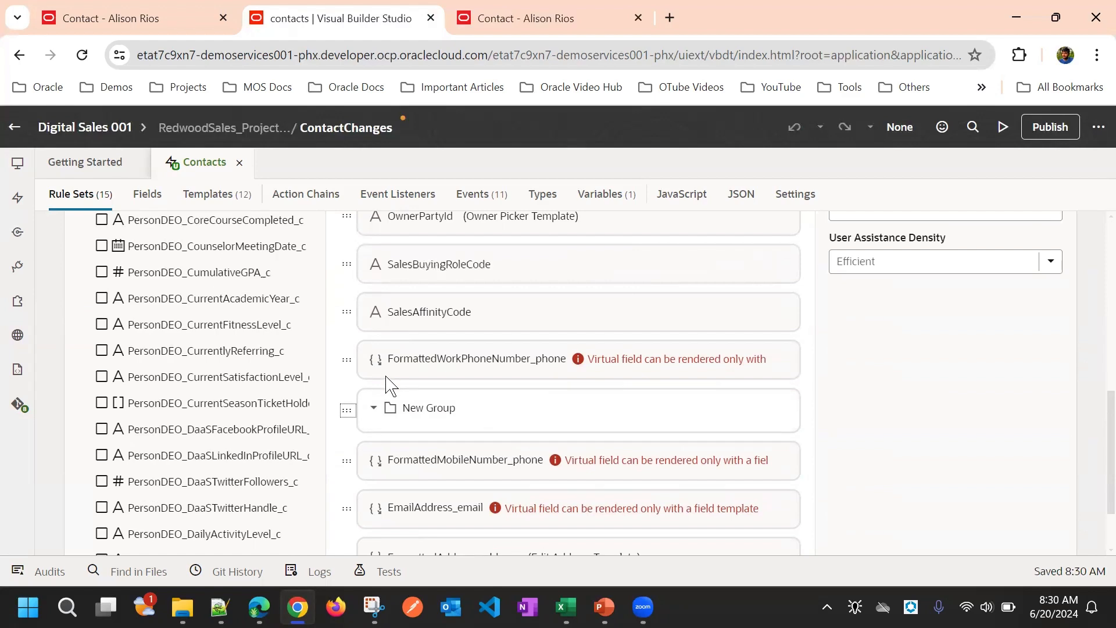
scroll(422, 444, "up", 1)
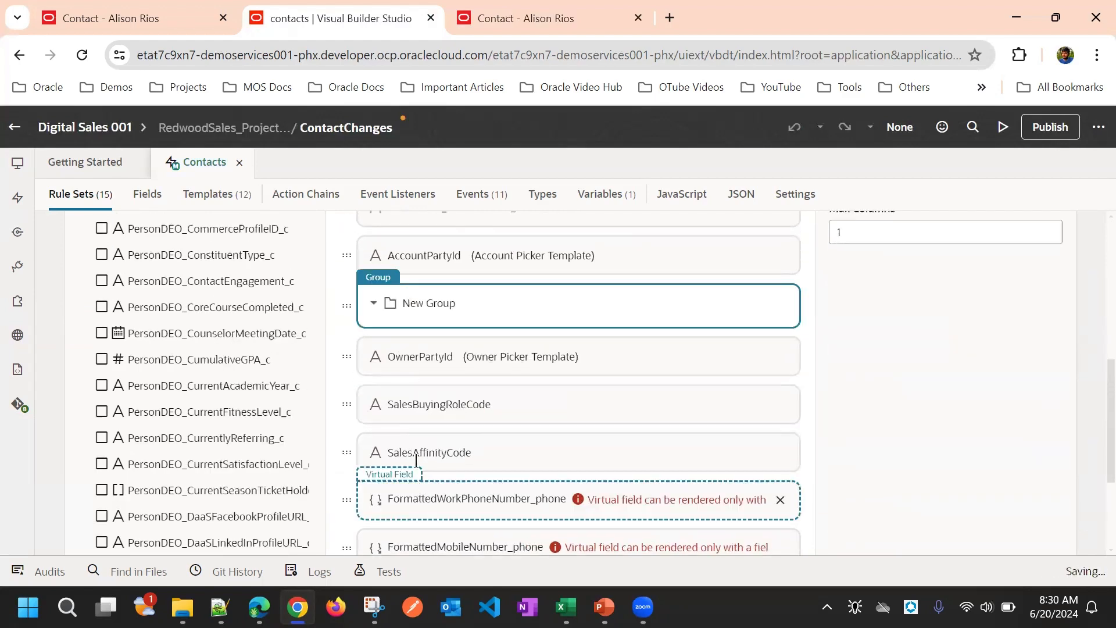
scroll(419, 395, "up", 1)
left_click_drag(348, 393, 372, 244)
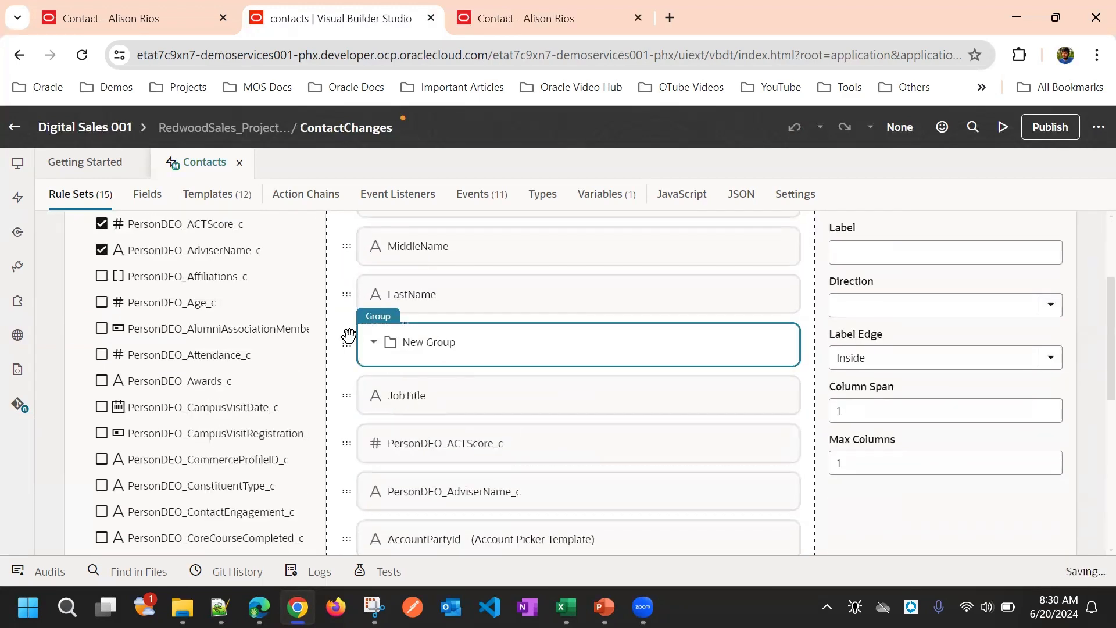
left_click_drag(350, 333, 374, 224)
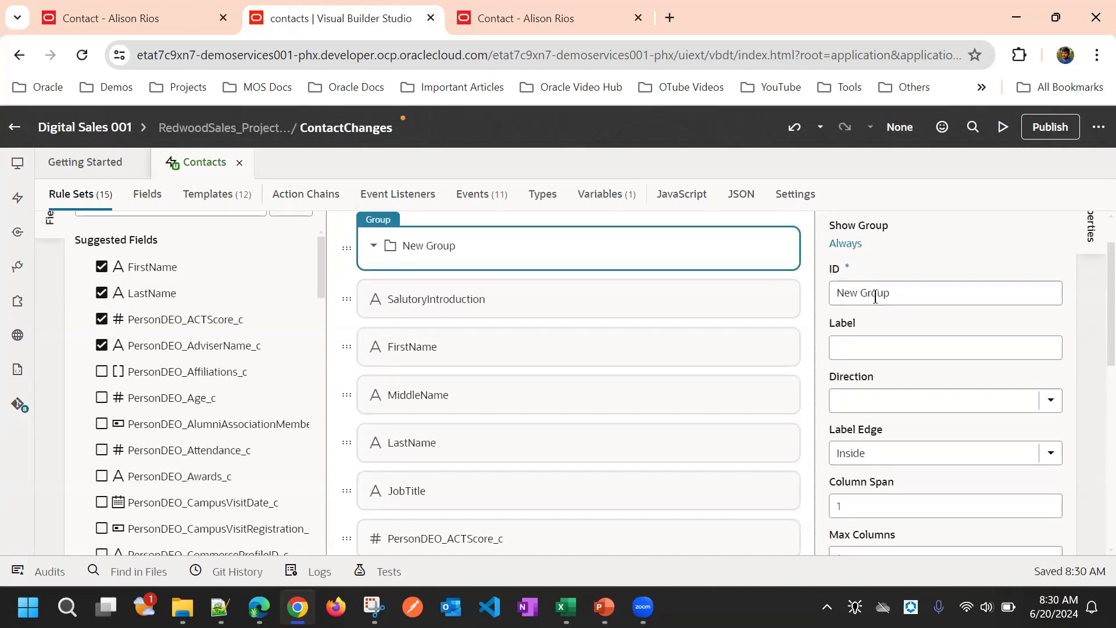
Review the new group's properties, such as ID, Label, Direction, Column Span and Max Columns
scroll(870, 340, "down", 3)
scroll(874, 352, "up", 3)
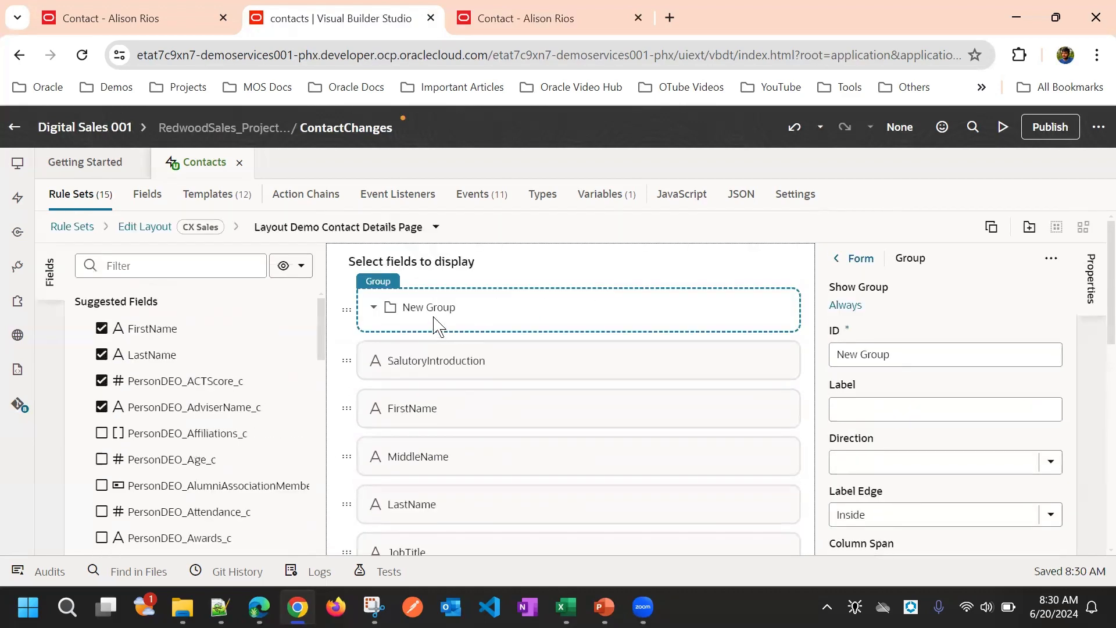
triple_click(427, 310)
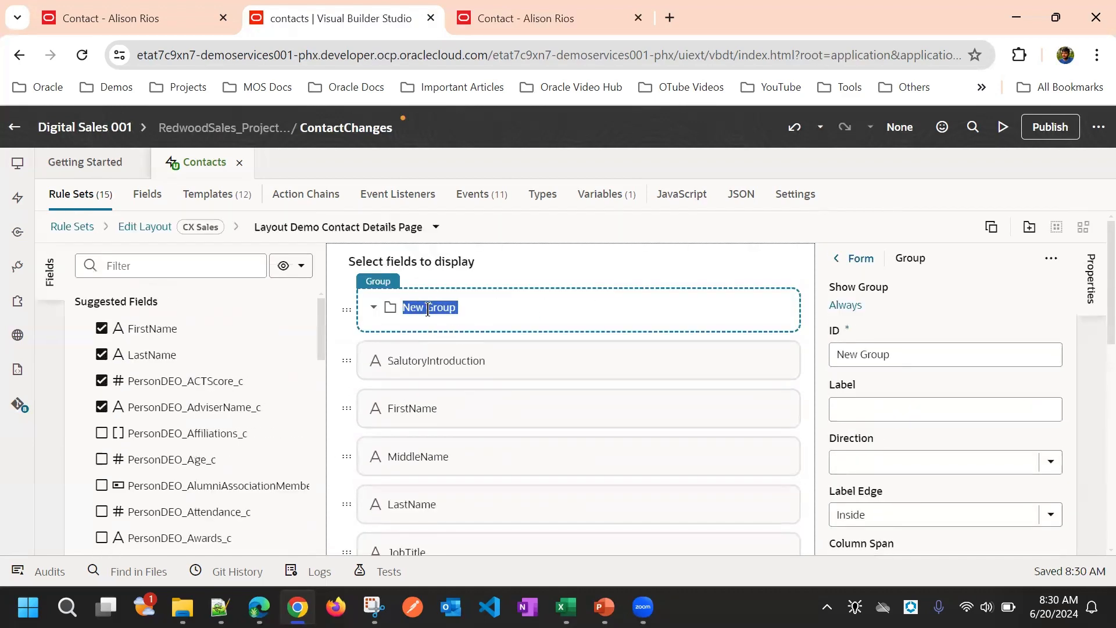
left_click(368, 315)
scroll(872, 349, "down", 3)
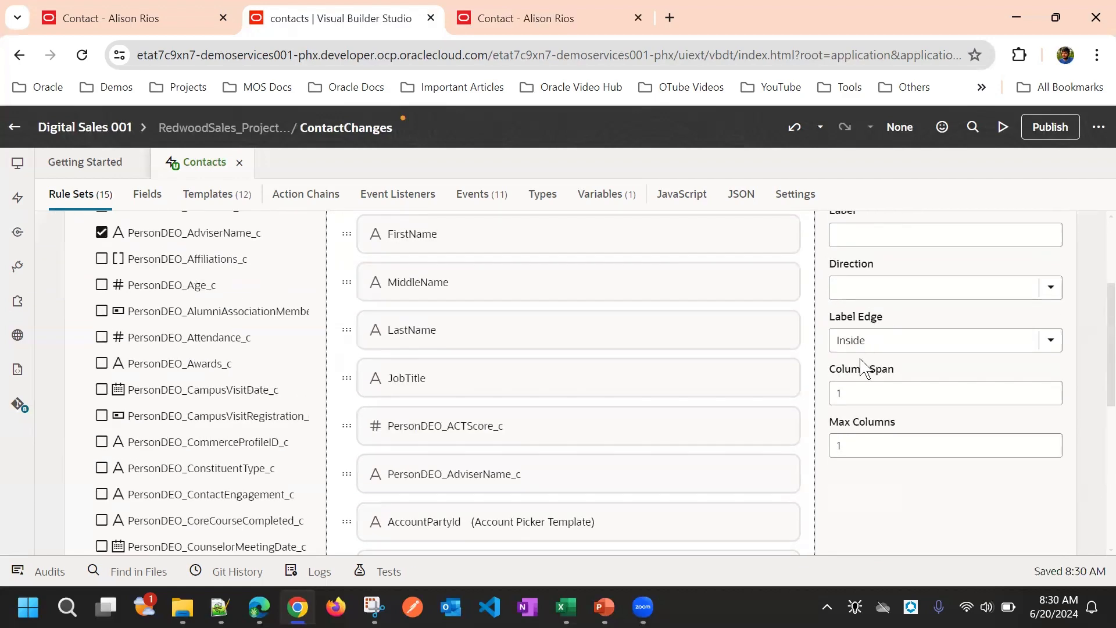
scroll(842, 428, "down", 3)
scroll(722, 393, "up", 6)
Move the SalutoryIntroduction, FirstName, MiddleName, LastName and JobTitle fields into the new group
left_click(537, 360)
left_click(538, 359)
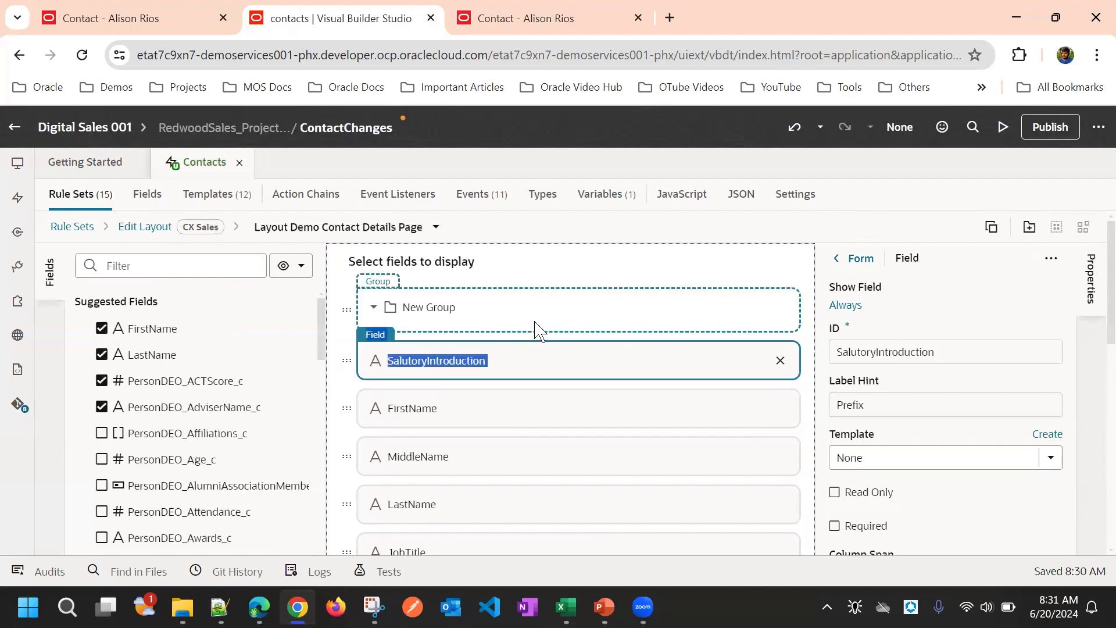
left_click_drag(349, 365, 414, 332)
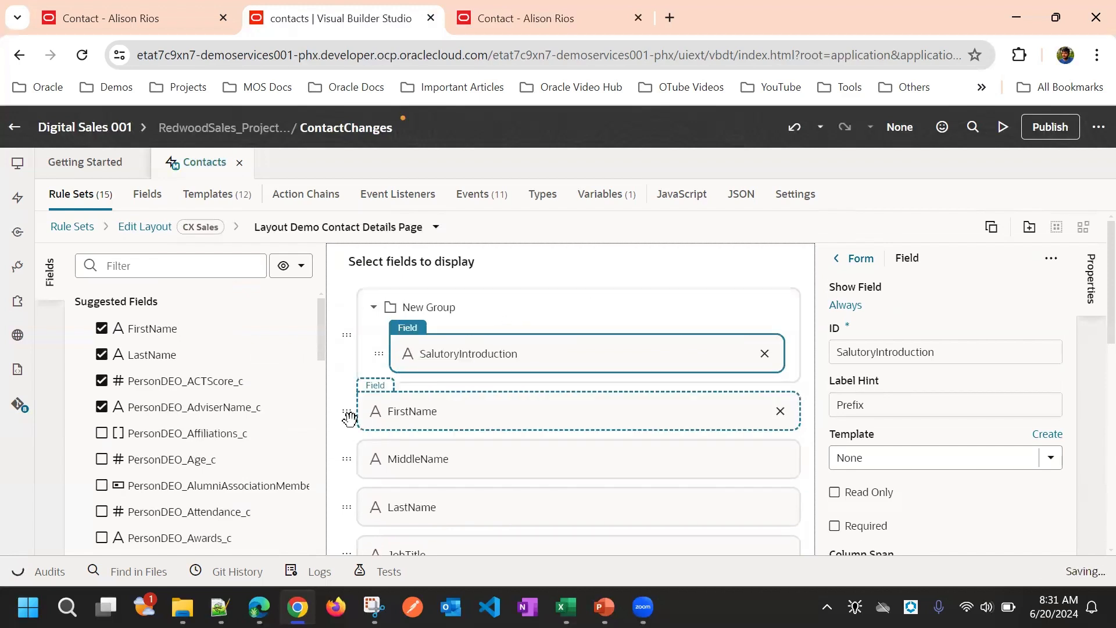
left_click_drag(347, 411, 419, 381)
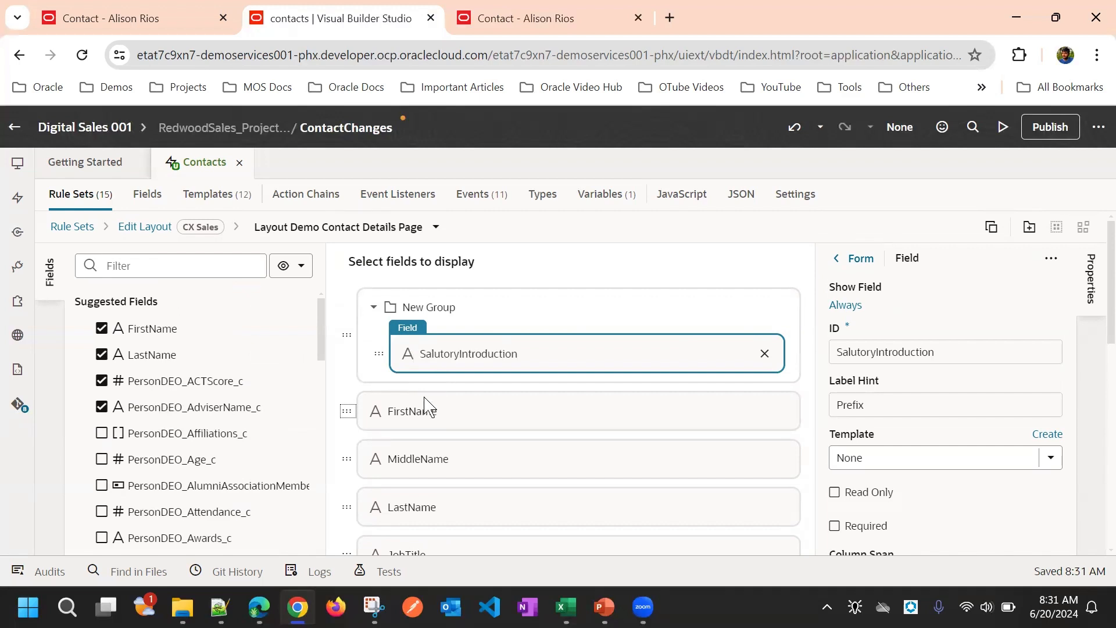
left_click_drag(347, 459, 414, 432)
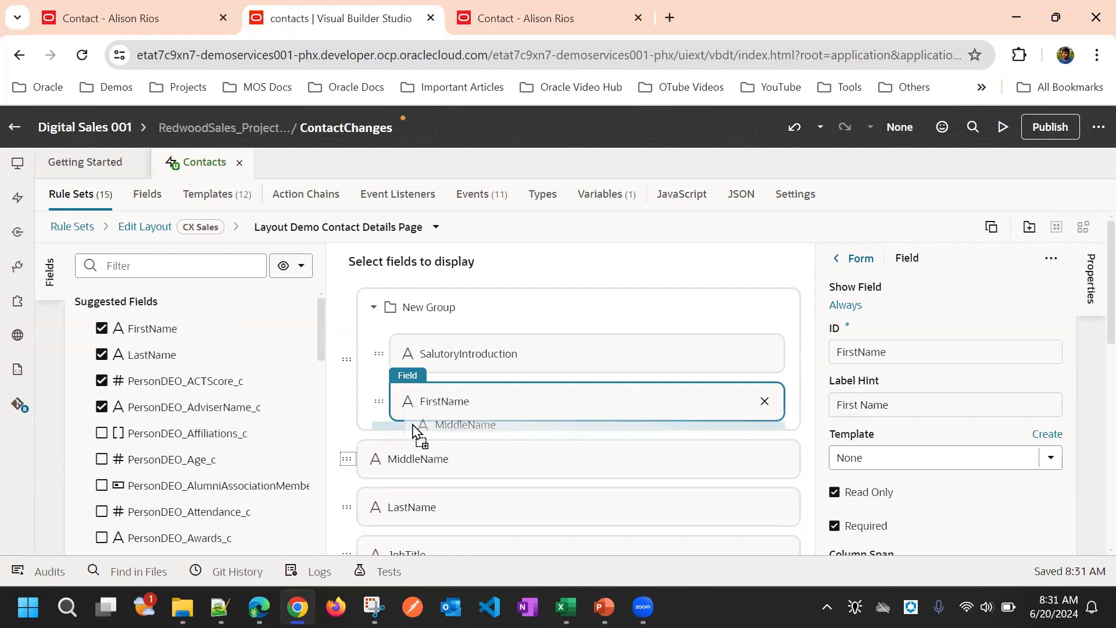
left_click_drag(413, 431, 423, 435)
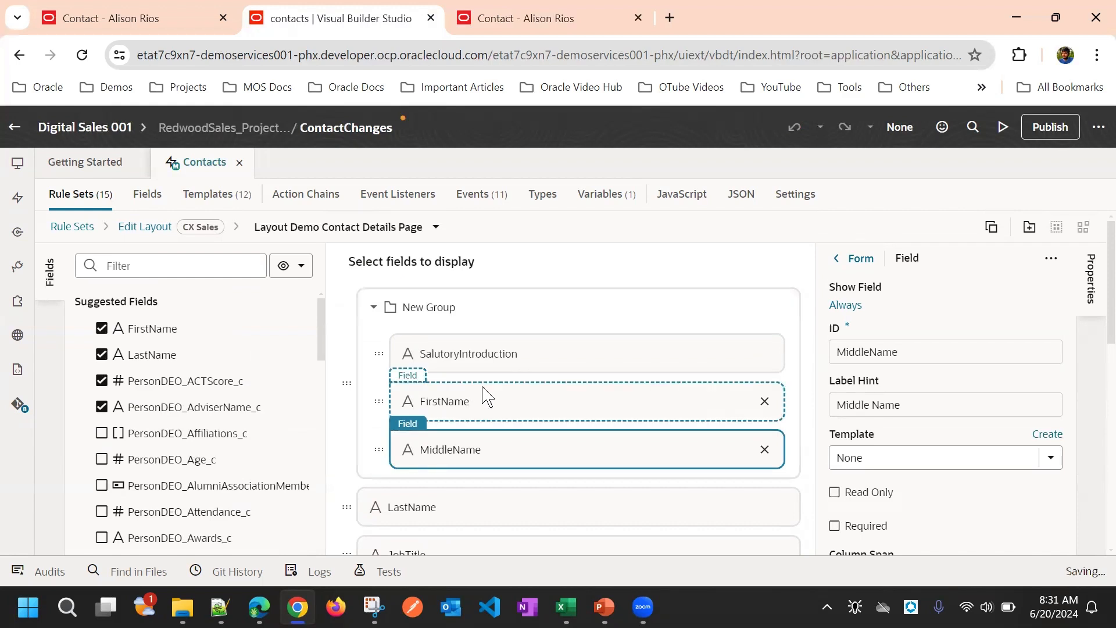
scroll(581, 261, "down", 3)
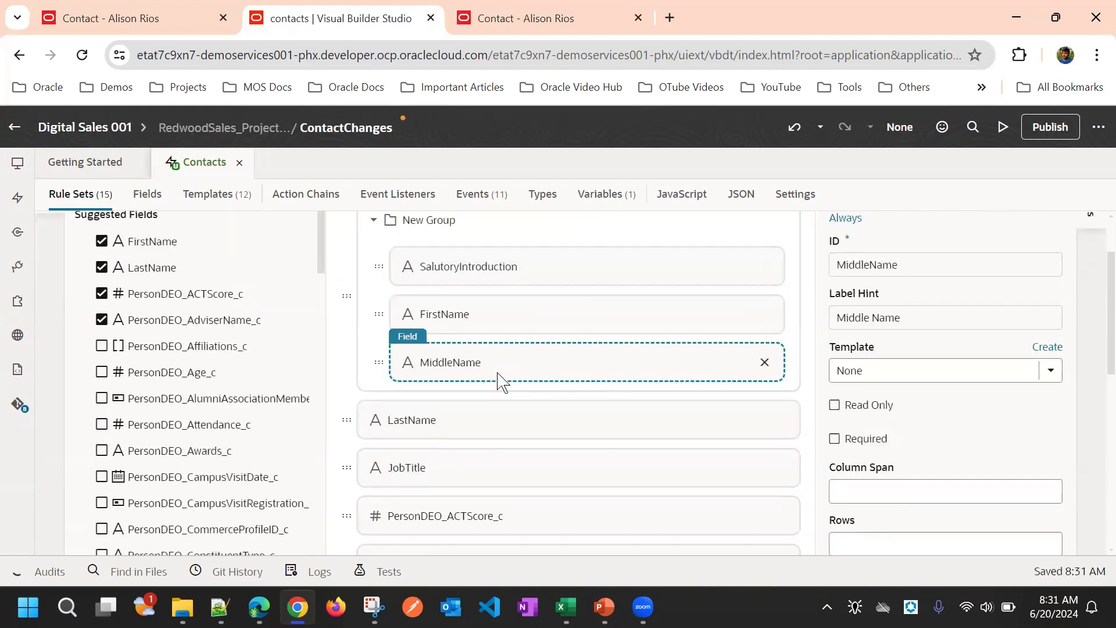
left_click_drag(350, 422, 399, 423)
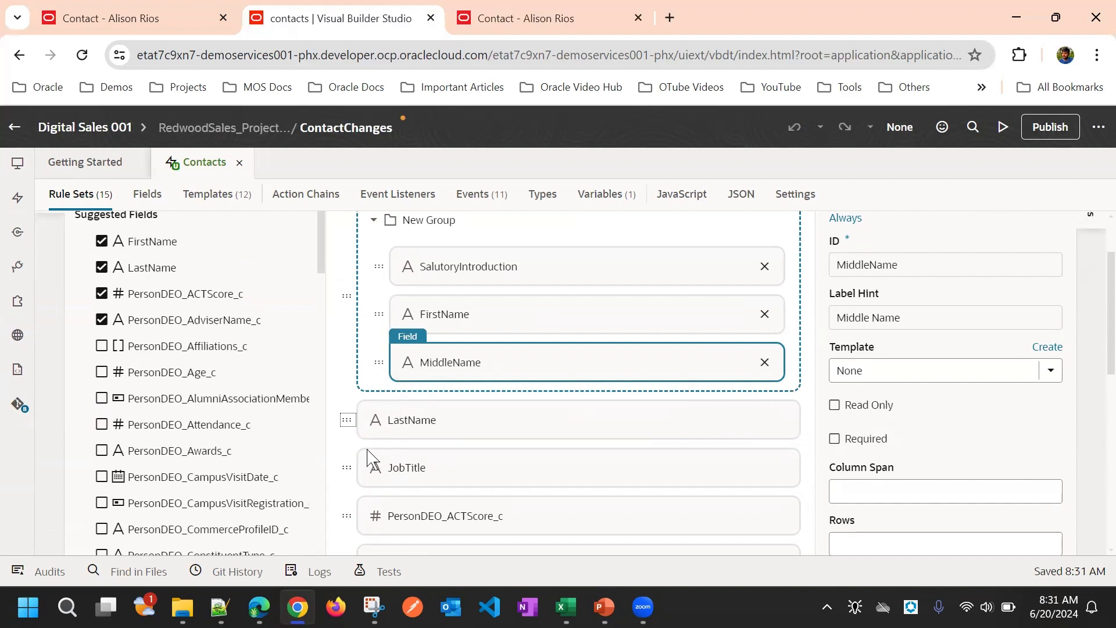
left_click_drag(346, 467, 411, 440)
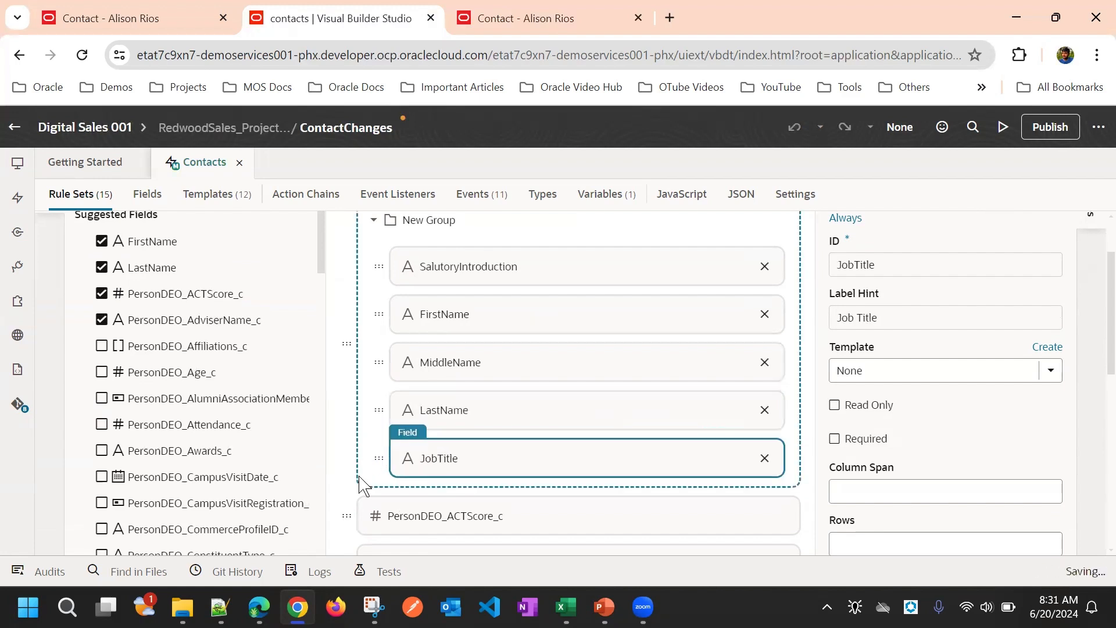
Set the new group's ID to Person Details
scroll(550, 402, "up", 2)
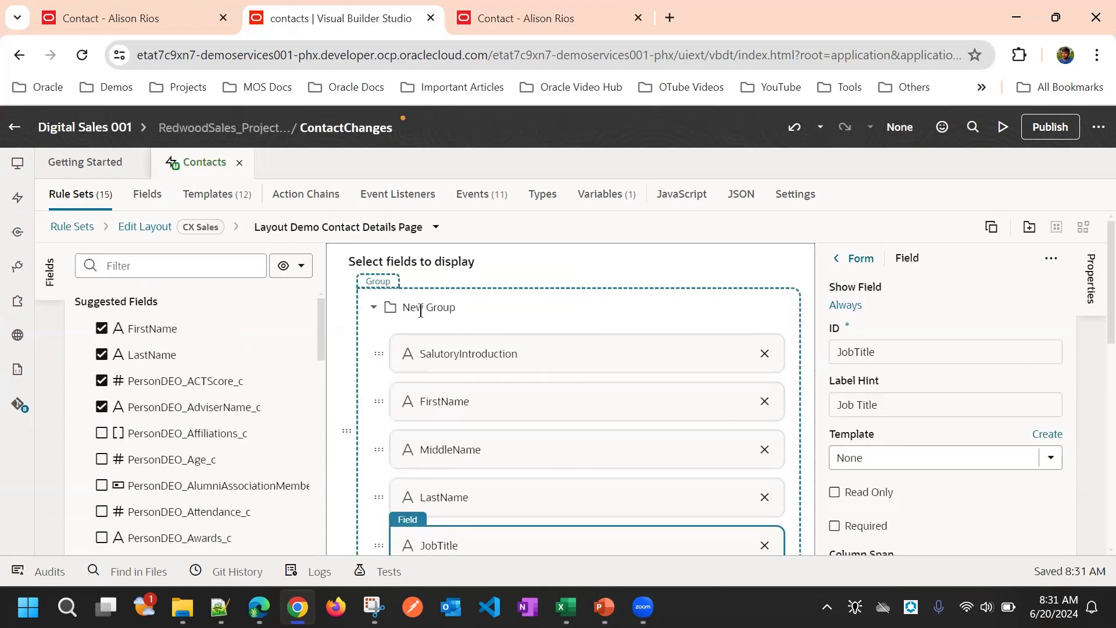
left_click(420, 308)
left_click(894, 352)
key("BackSpace")
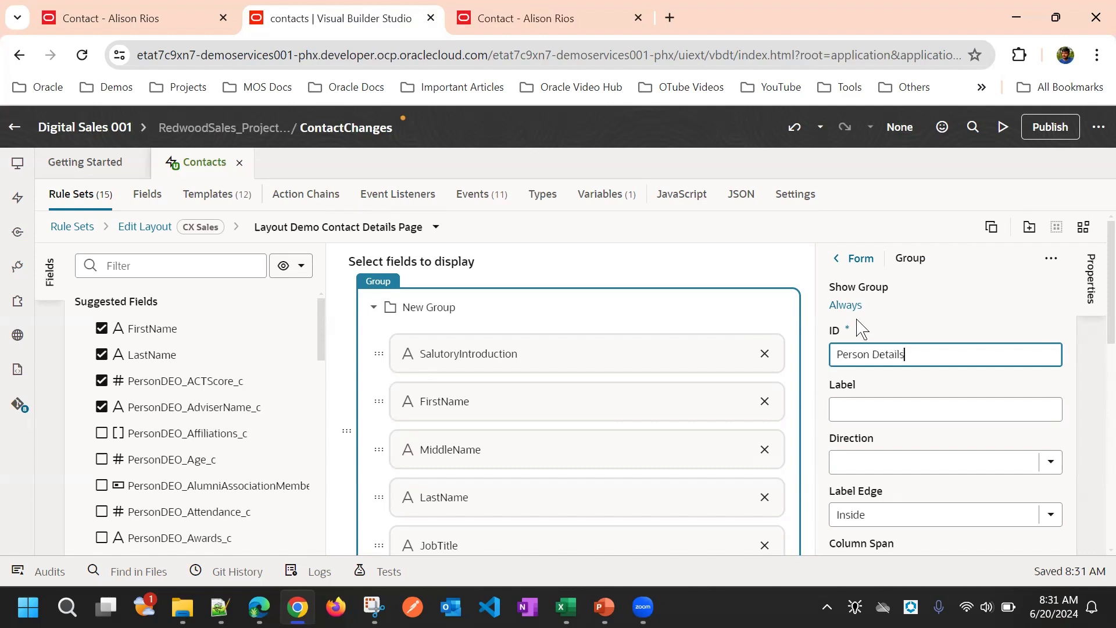
left_click(960, 301)
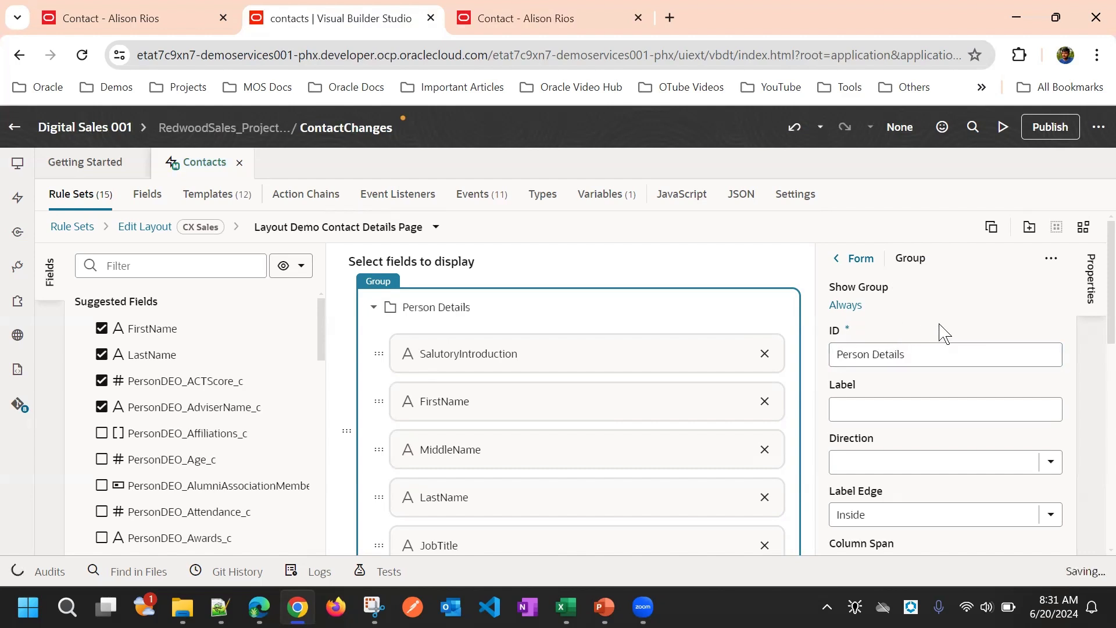
Preview the contact page with the fields placed in the Person Details group
left_click(1003, 128)
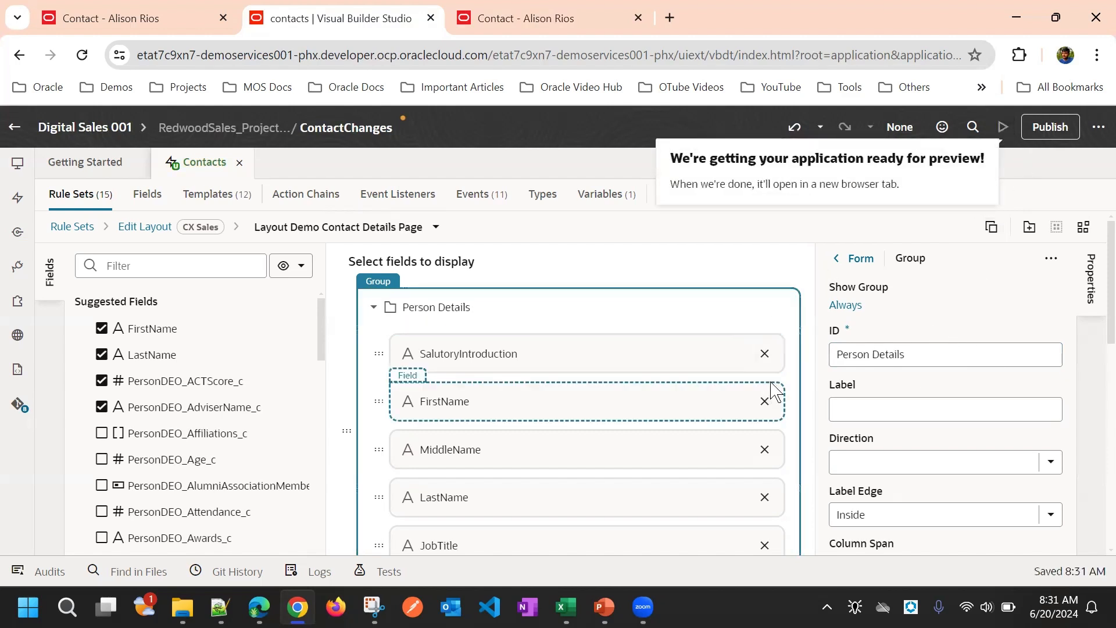
scroll(657, 381, "down", 4)
scroll(630, 374, "up", 3)
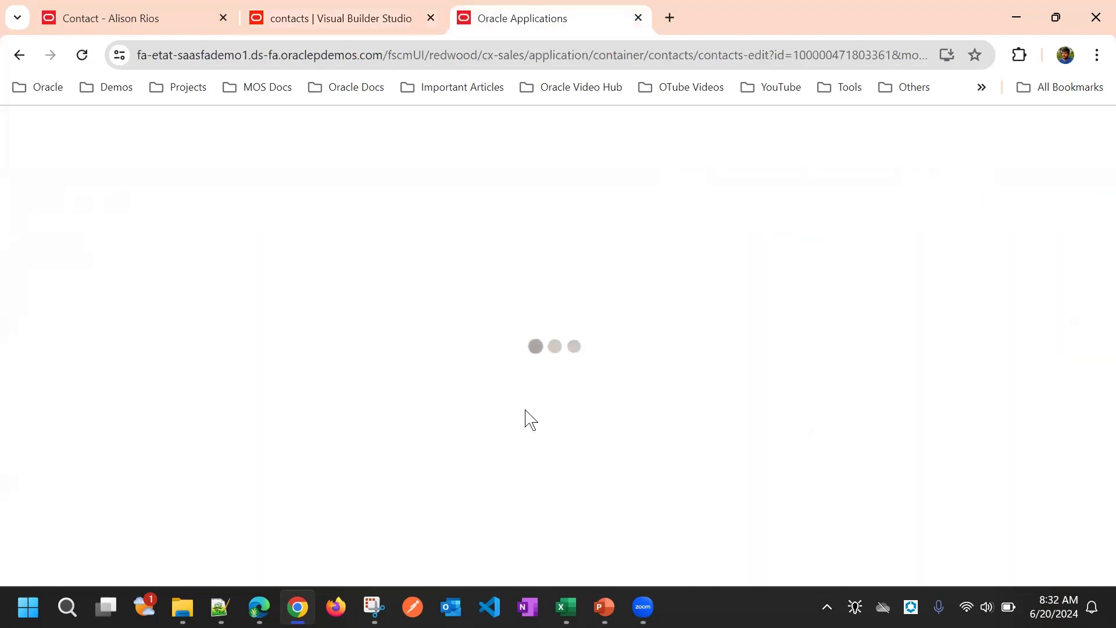
left_click(369, 14)
left_click(511, 18)
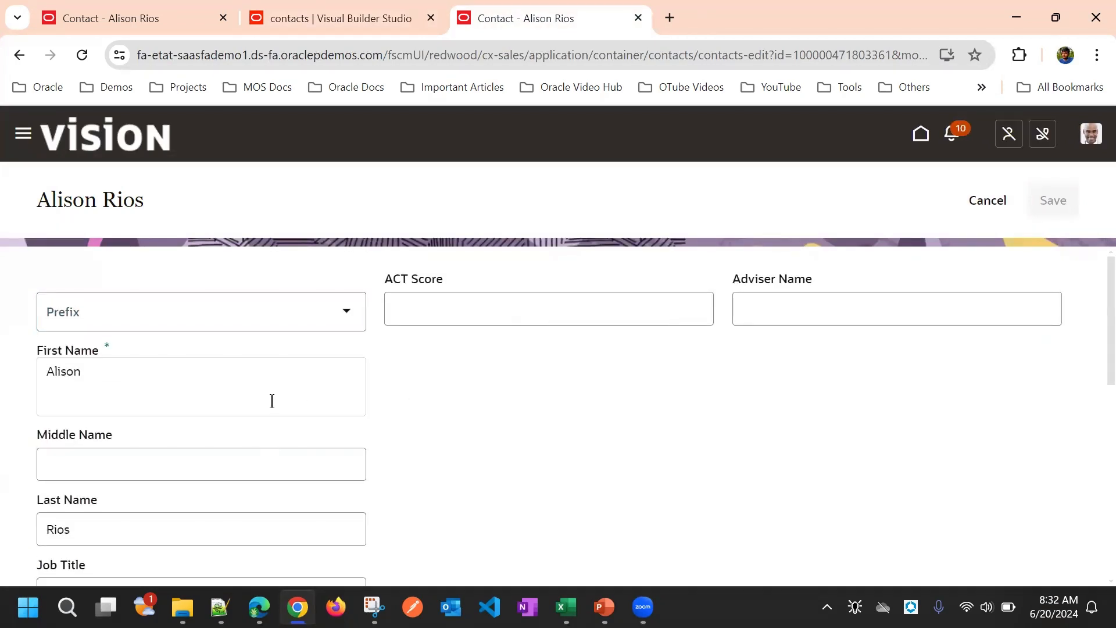
Check the Prefix choices and the arrangement of the grouped fields on the previewed contact page
left_click(273, 318)
scroll(424, 374, "down", 10)
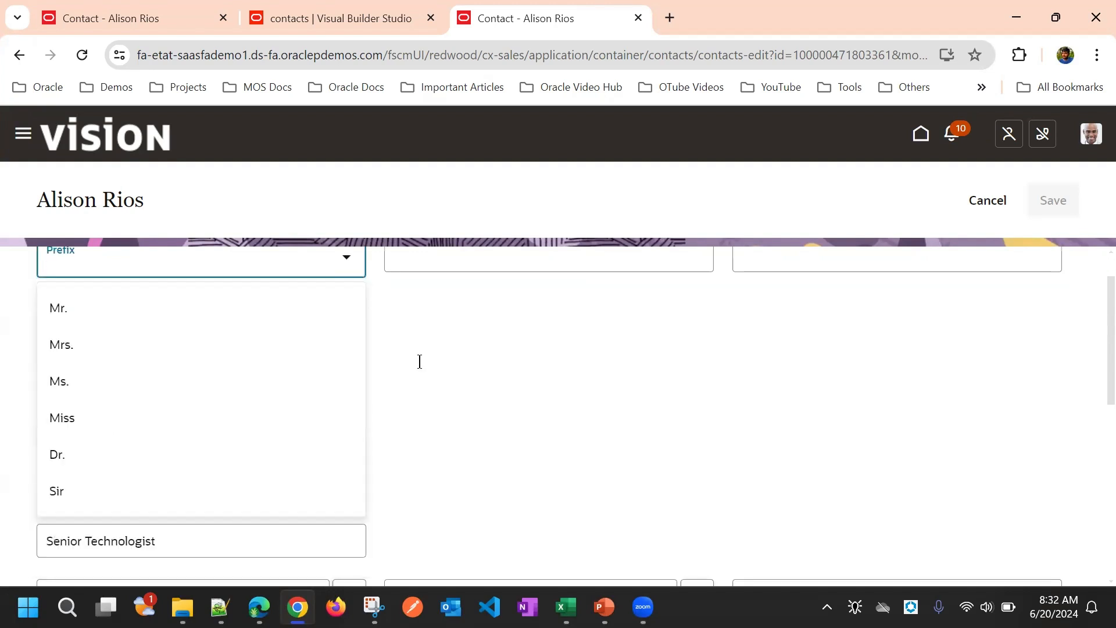
scroll(424, 374, "up", 10)
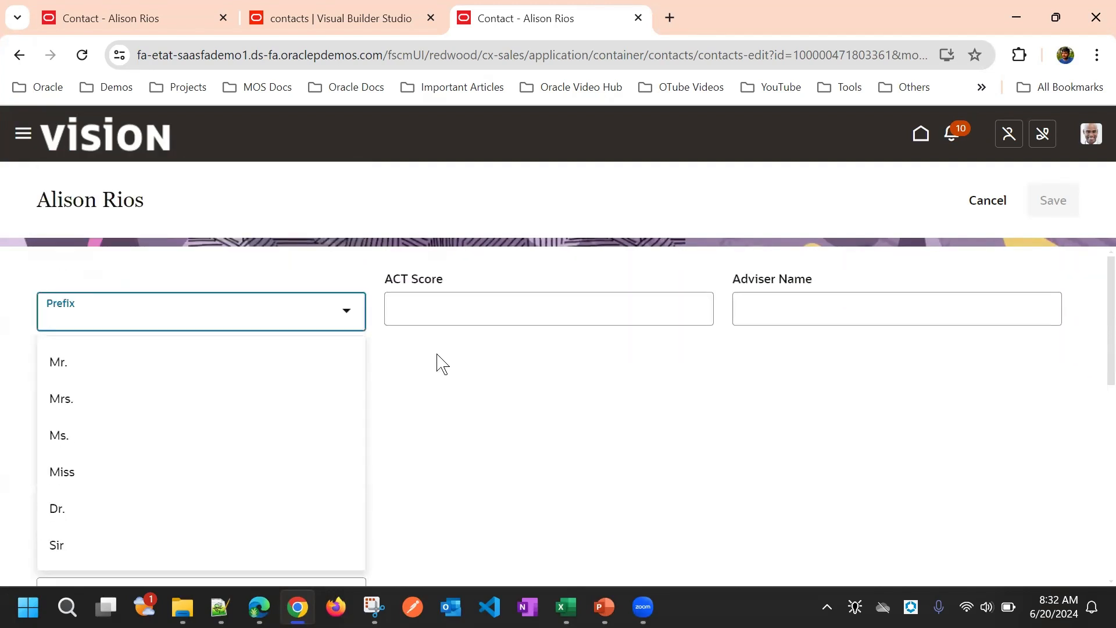
left_click(467, 269)
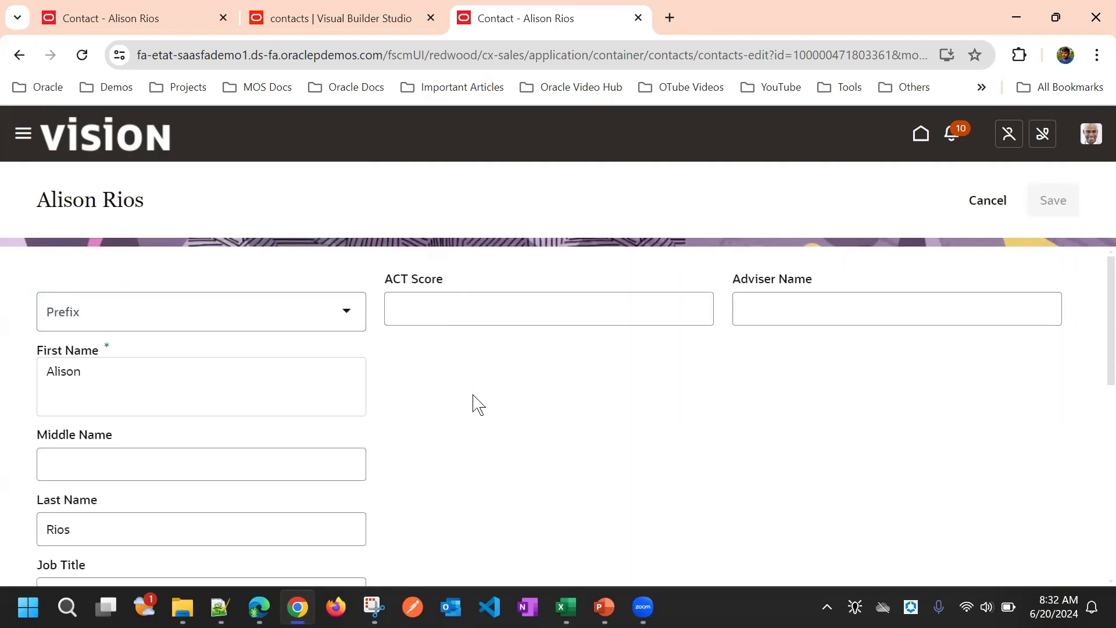
Return to the layout editor and set the Person Details group's Column Span to 3
left_click(381, 15)
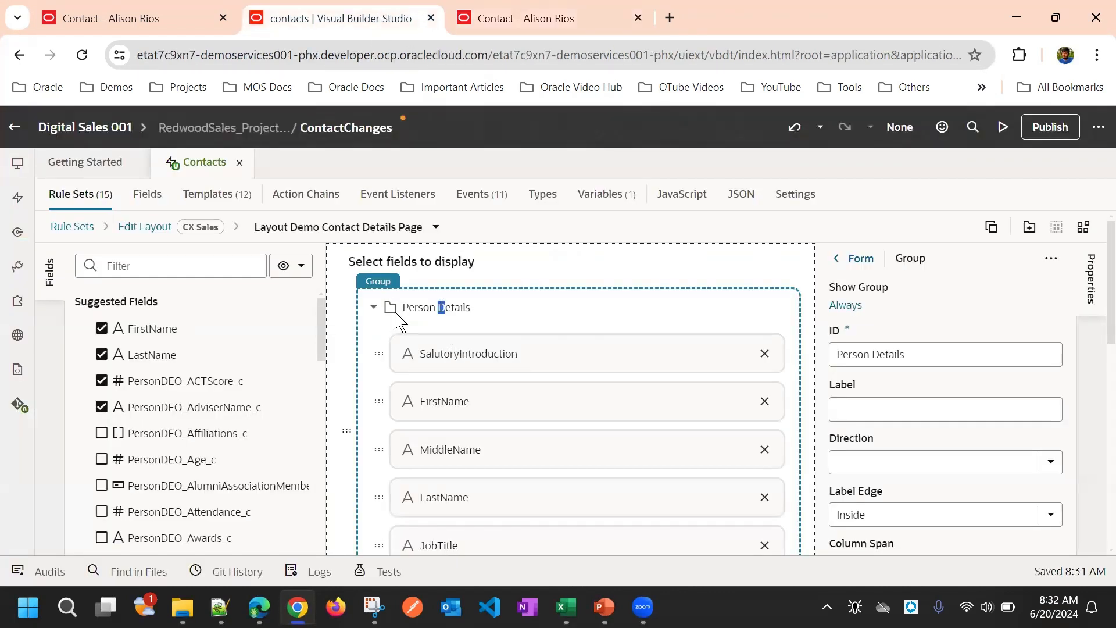
scroll(553, 326, "down", 3)
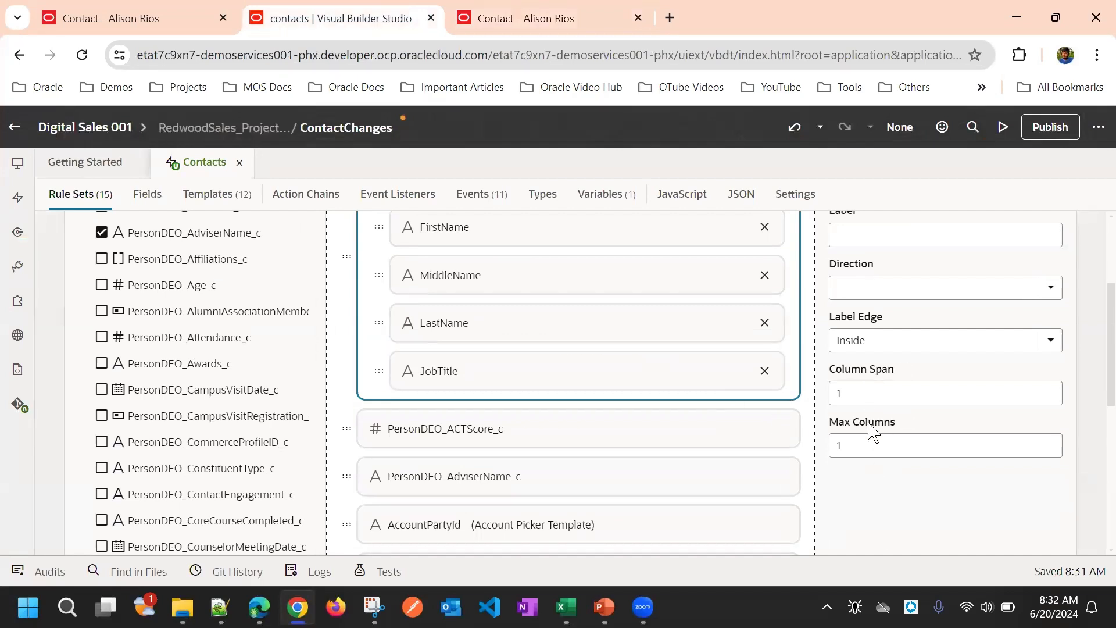
scroll(869, 428, "up", 2)
left_click(862, 479)
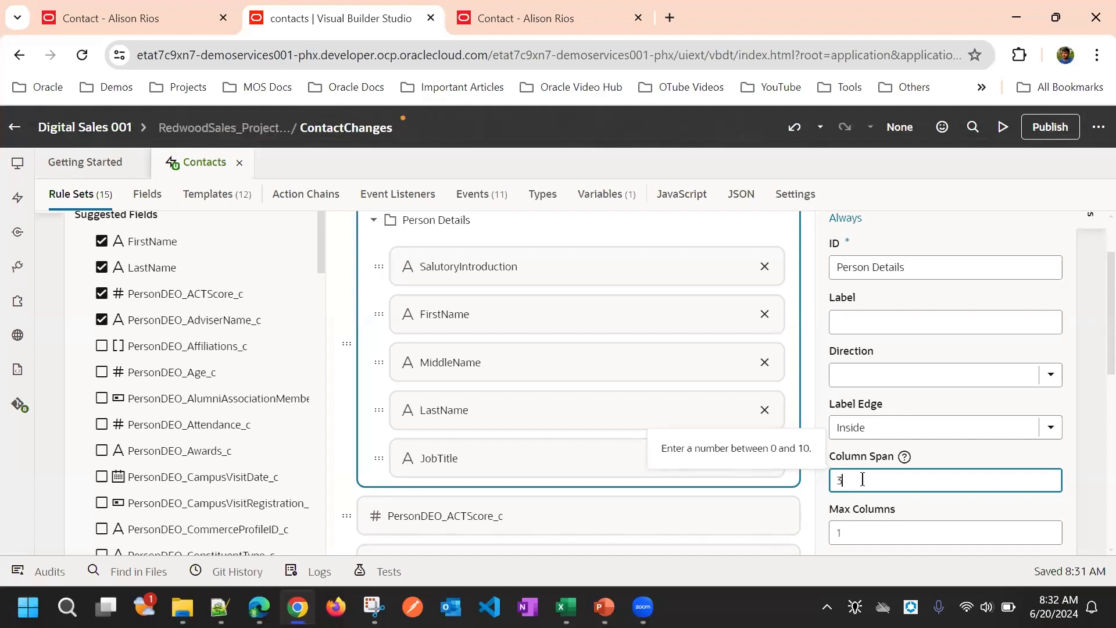
scroll(930, 366, "up", 2)
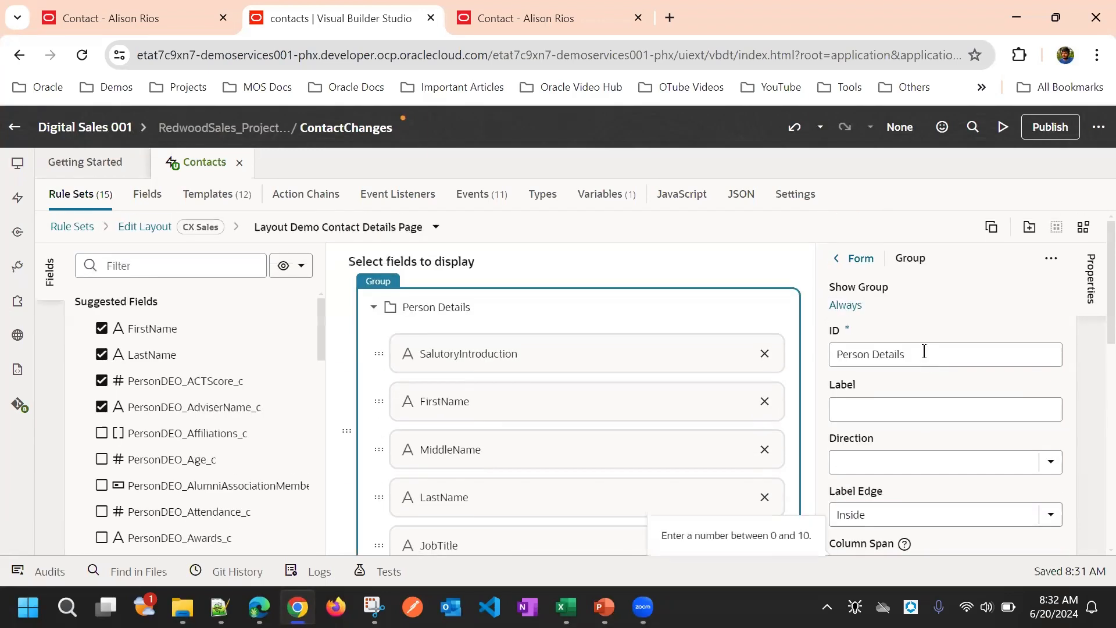
left_click(946, 309)
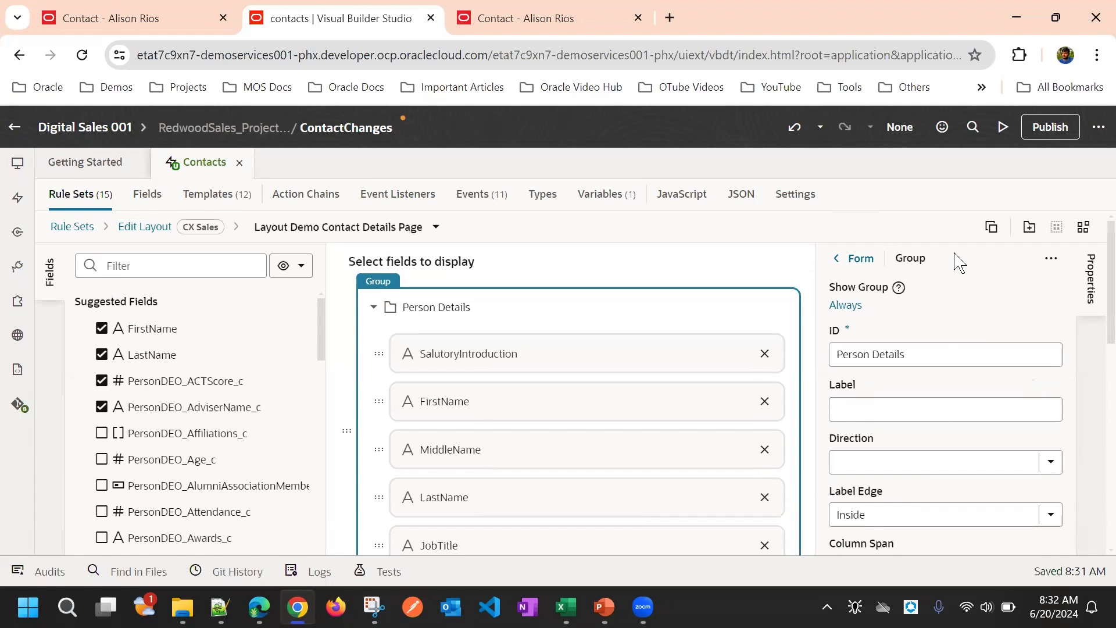
Set the group's Label to Person Details
left_click(886, 353)
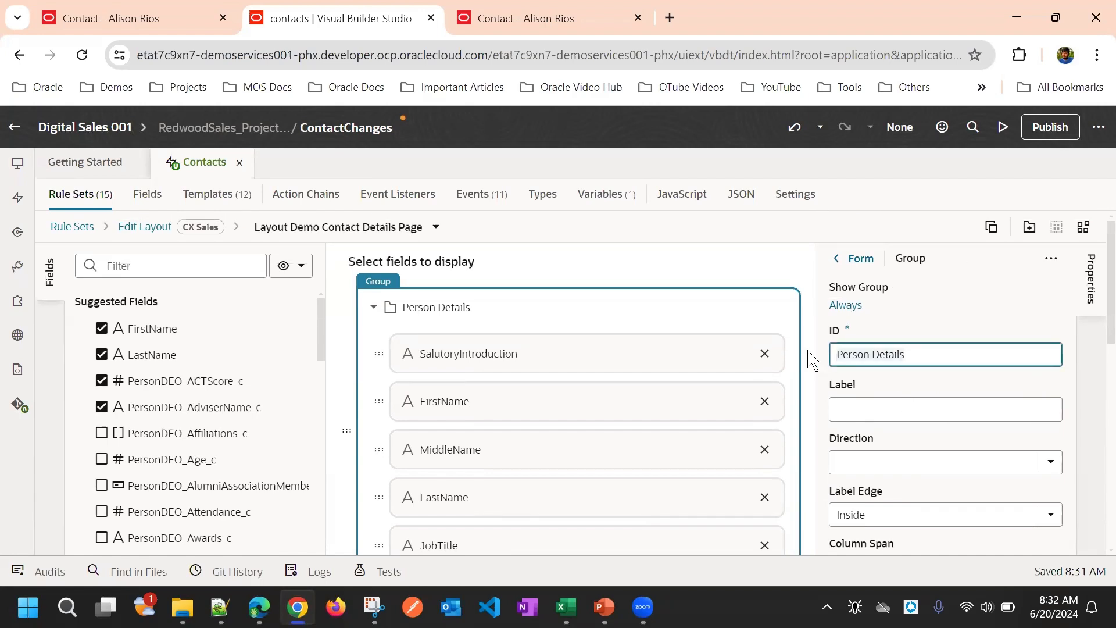
left_click(861, 410)
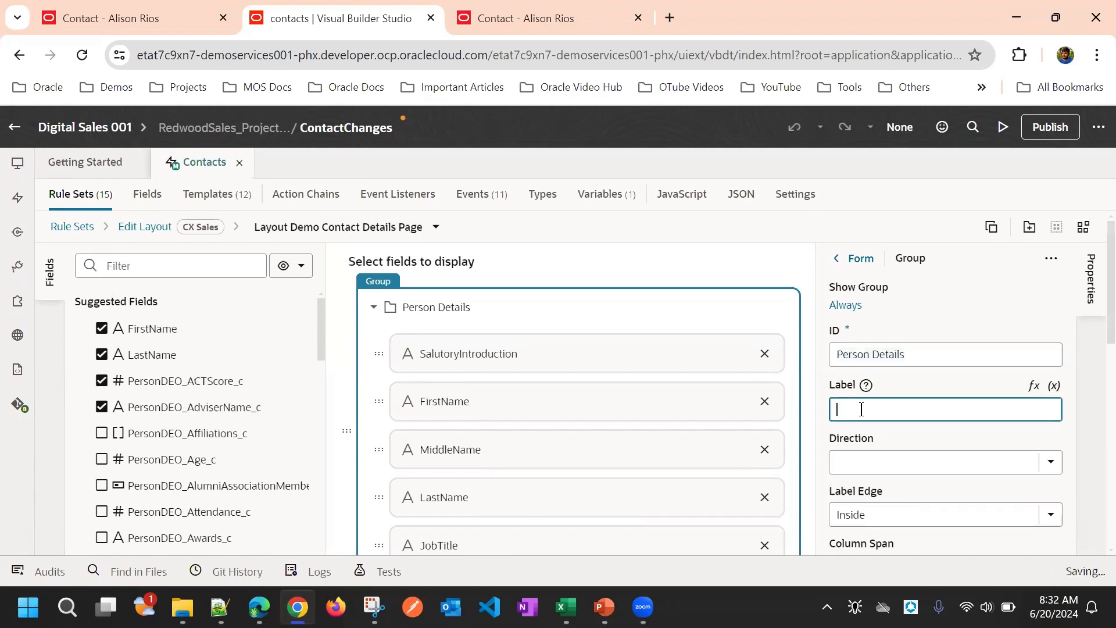
type("Person Details")
left_click(827, 286)
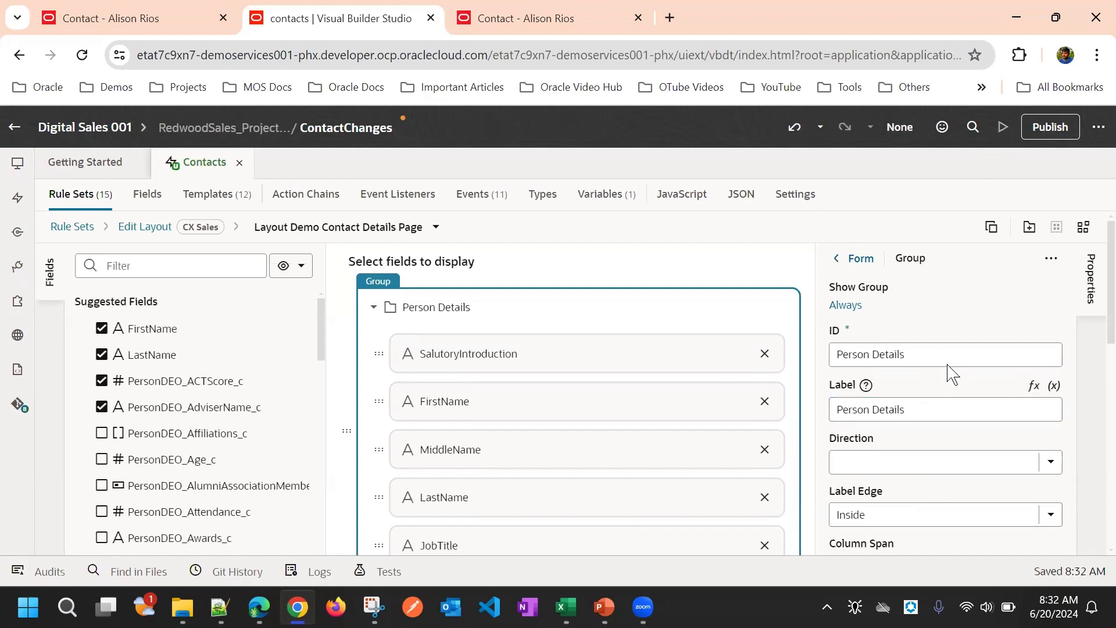
Reload the previewed contact page to apply the group's new label and column span
left_click(587, 18)
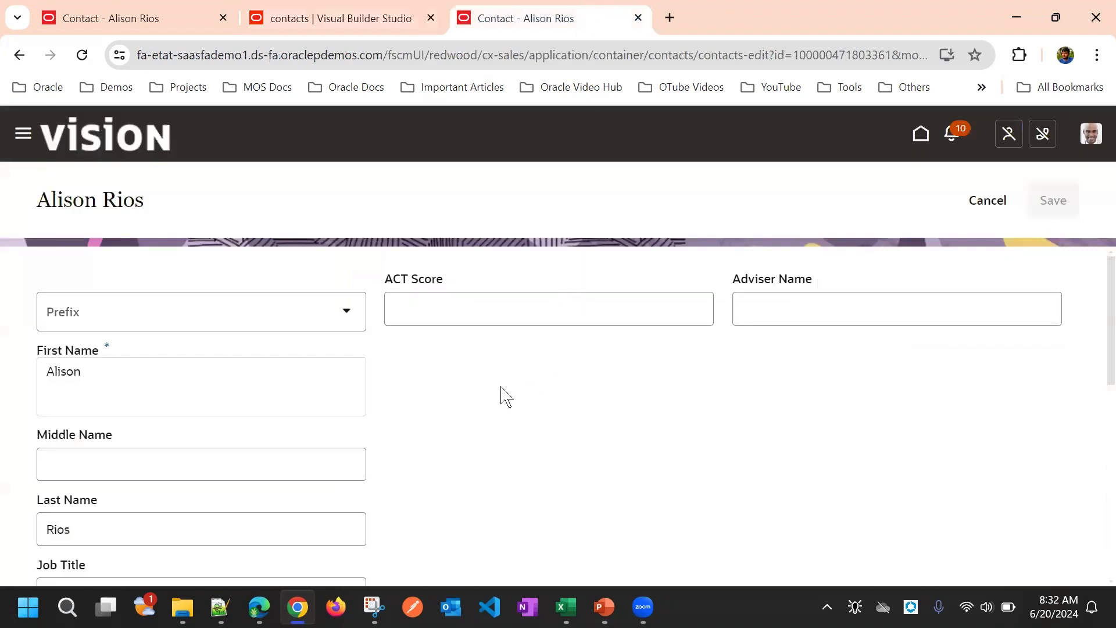
left_click(391, 16)
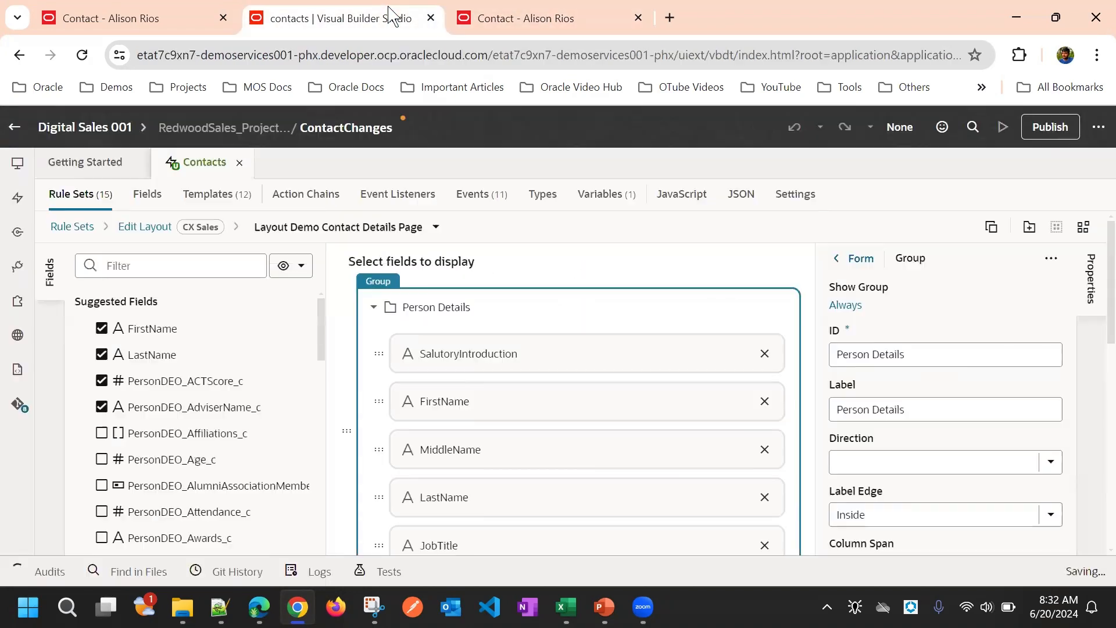
left_click(564, 16)
key("F5")
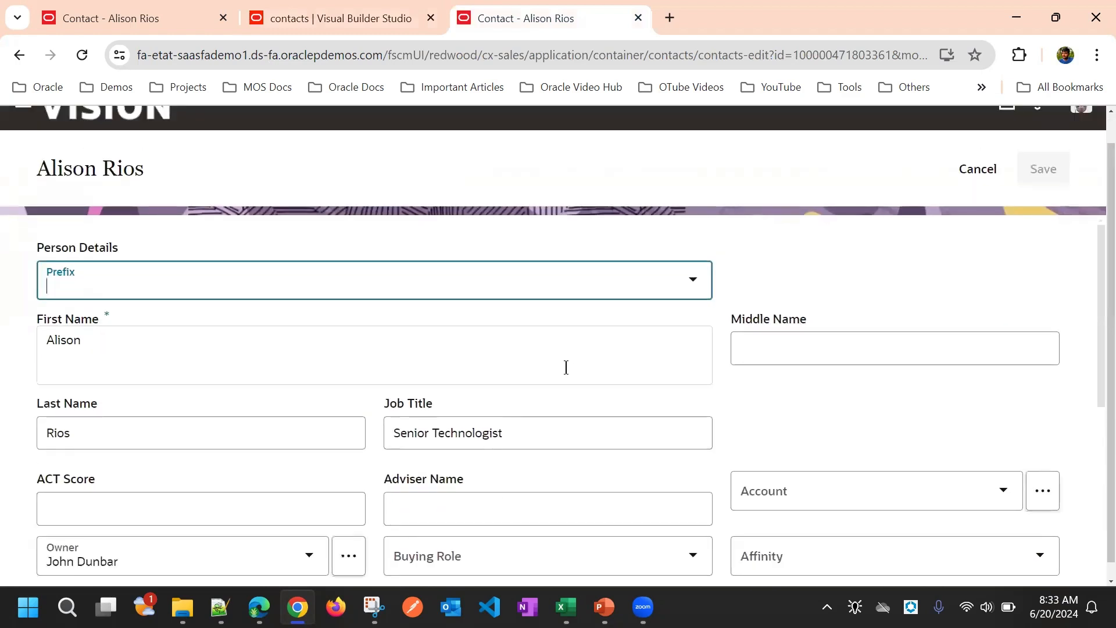
Check the Person Details heading and the arrangement of the grouped and remaining fields on the previewed contact page
scroll(636, 340, "up", 1)
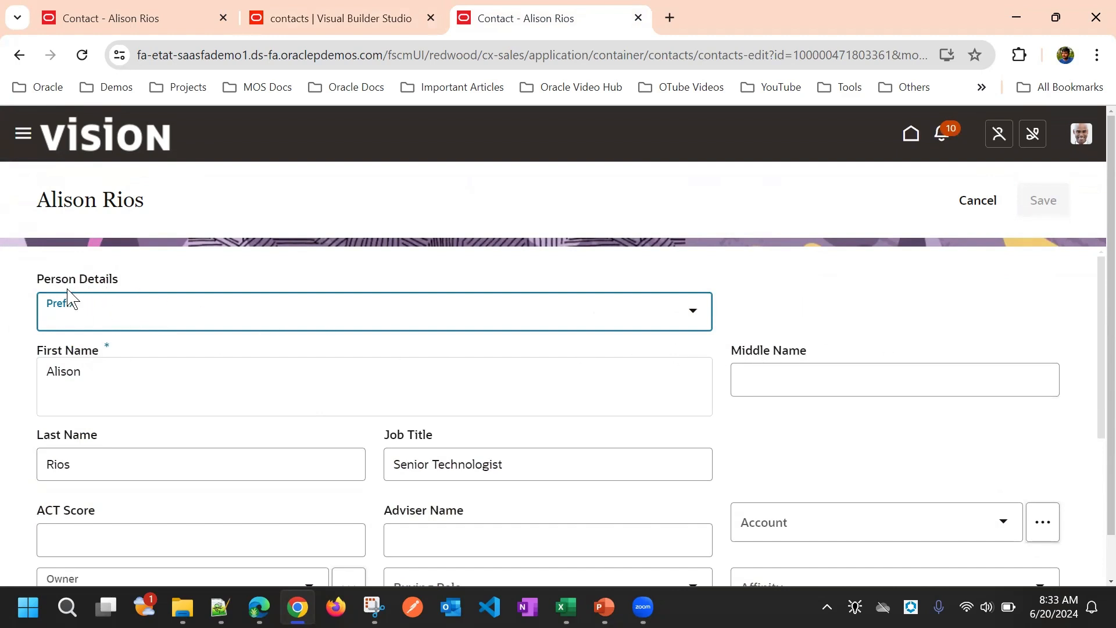
scroll(282, 423, "down", 2)
scroll(277, 414, "up", 2)
left_click(805, 328)
scroll(356, 365, "down", 3)
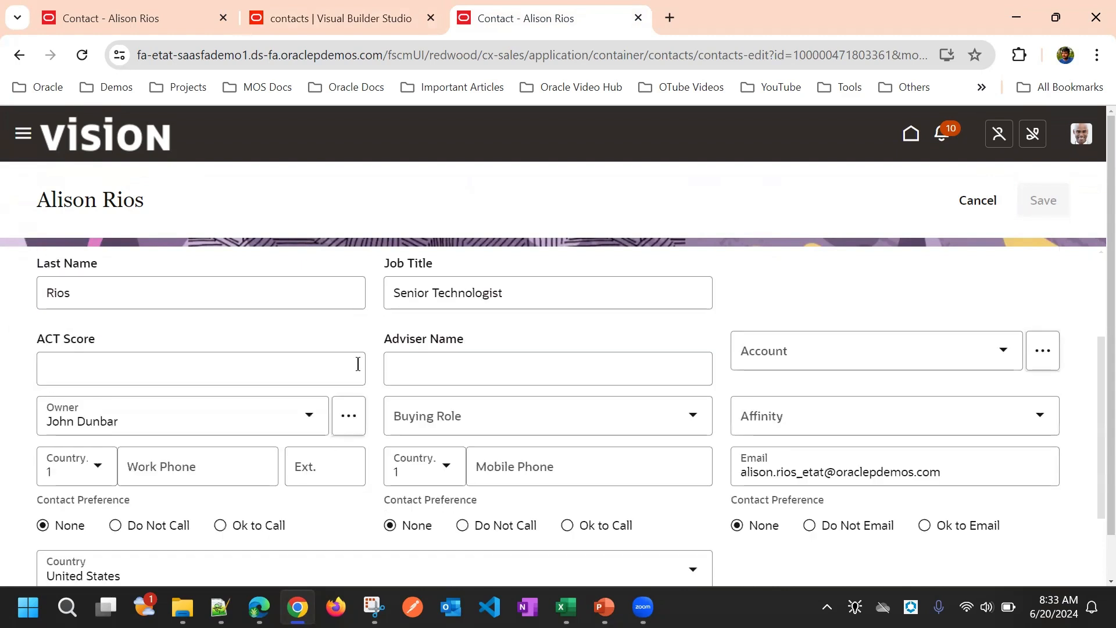
scroll(383, 413, "up", 3)
Return to the layout editor and set the Person Details group's Direction to Row
left_click(324, 17)
scroll(802, 346, "down", 2)
scroll(865, 335, "down", 2)
scroll(857, 419, "up", 1)
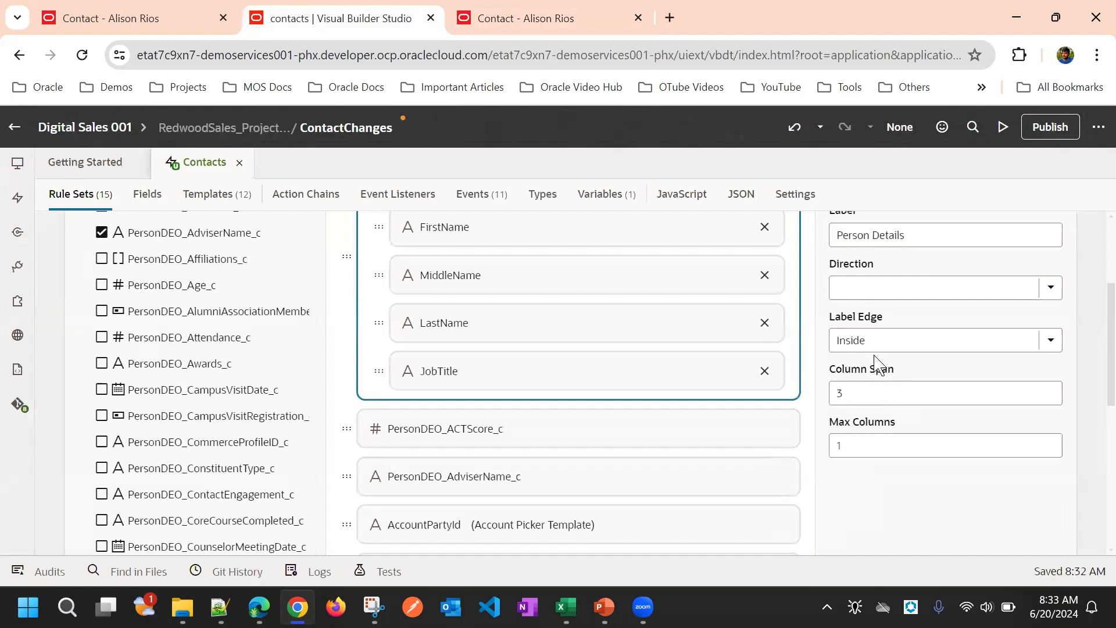
scroll(881, 348, "up", 2)
left_click(900, 378)
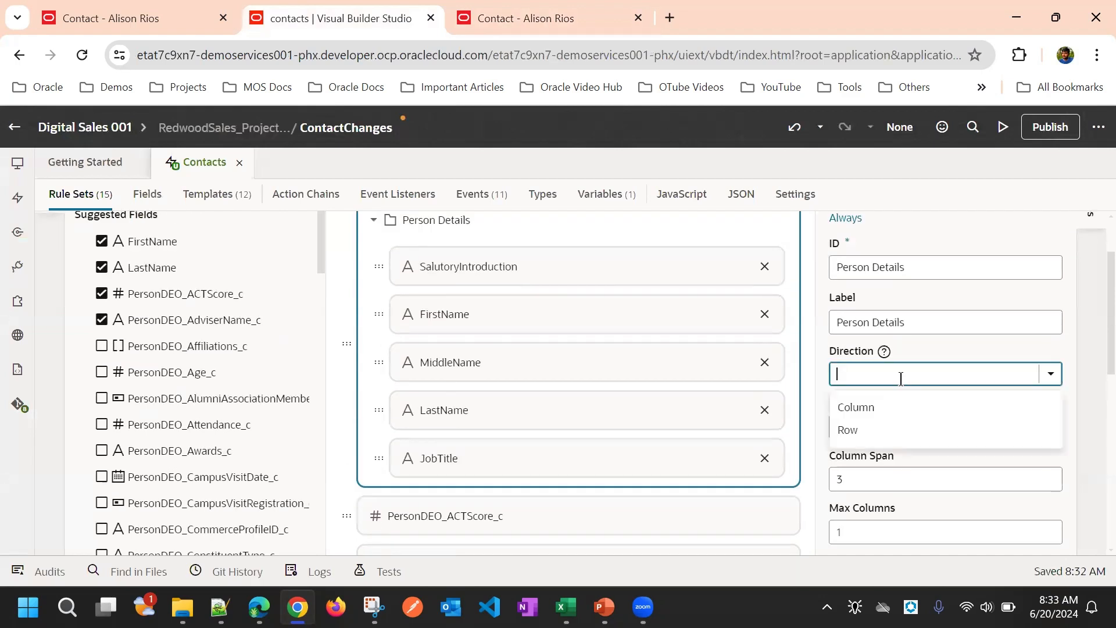
left_click(863, 430)
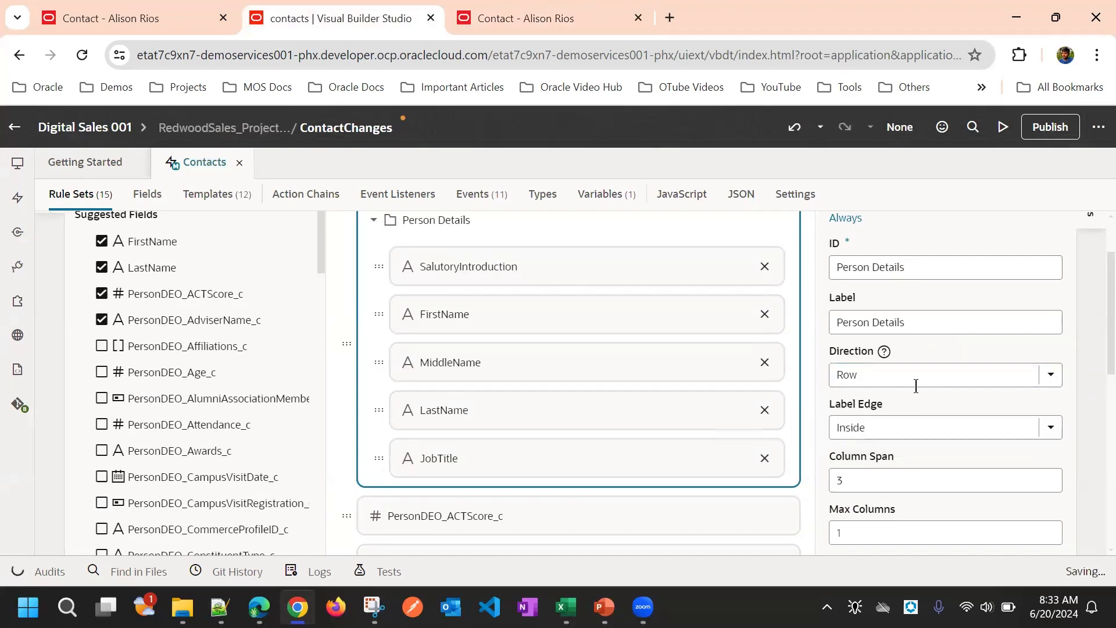
scroll(914, 386, "down", 1)
scroll(924, 323, "up", 2)
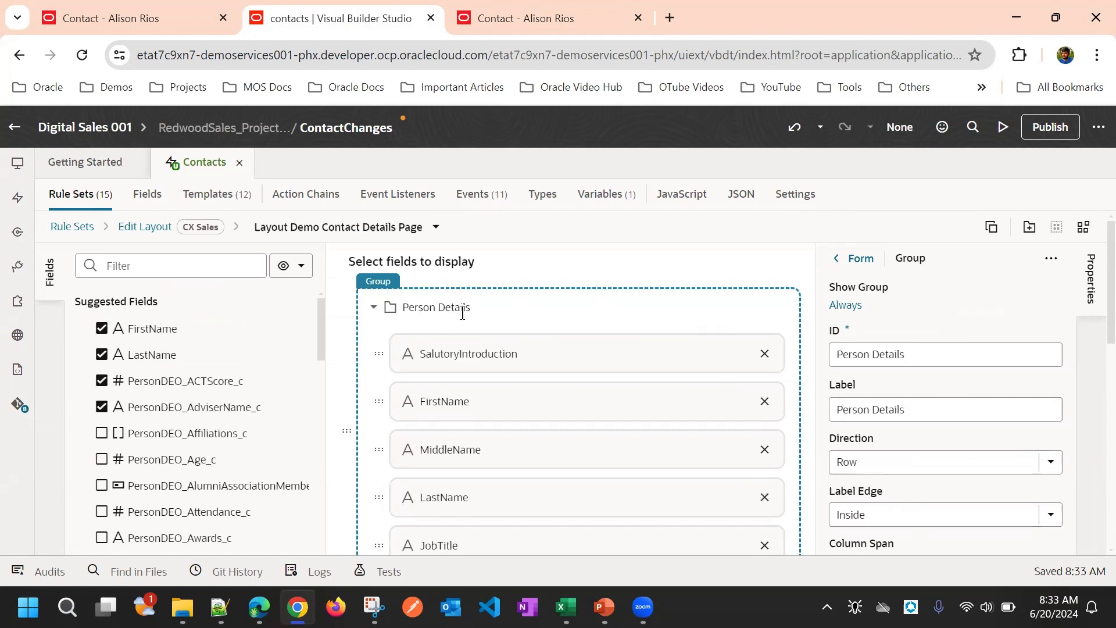
Preview the contact page again with the Person Details group's new direction applied
left_click(1002, 126)
left_click(469, 8)
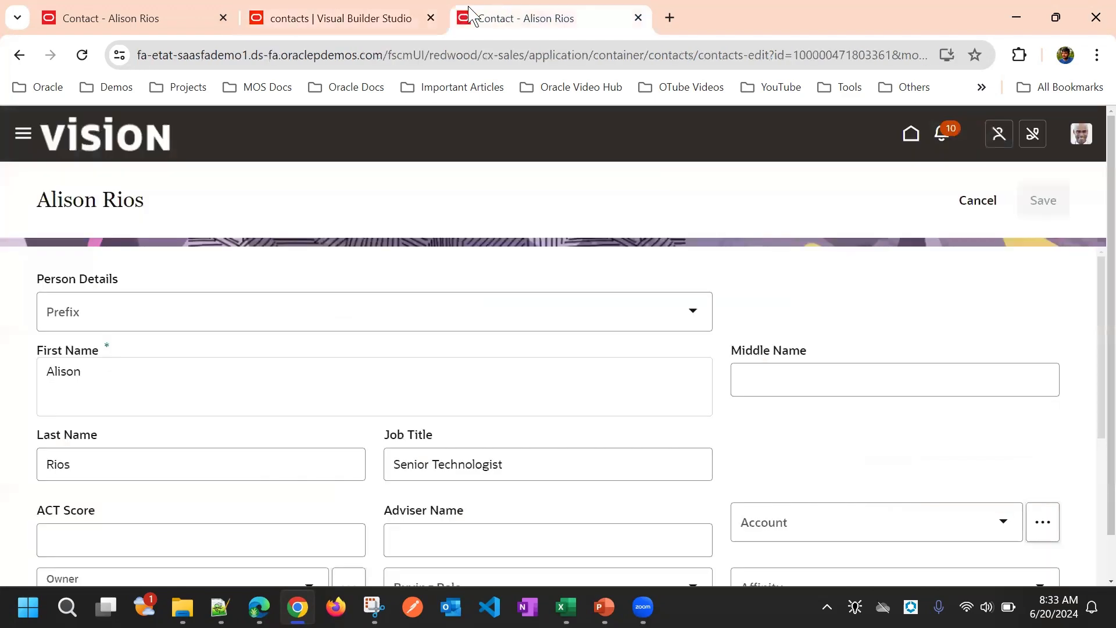
left_click(393, 8)
left_click(505, 12)
left_click(386, 12)
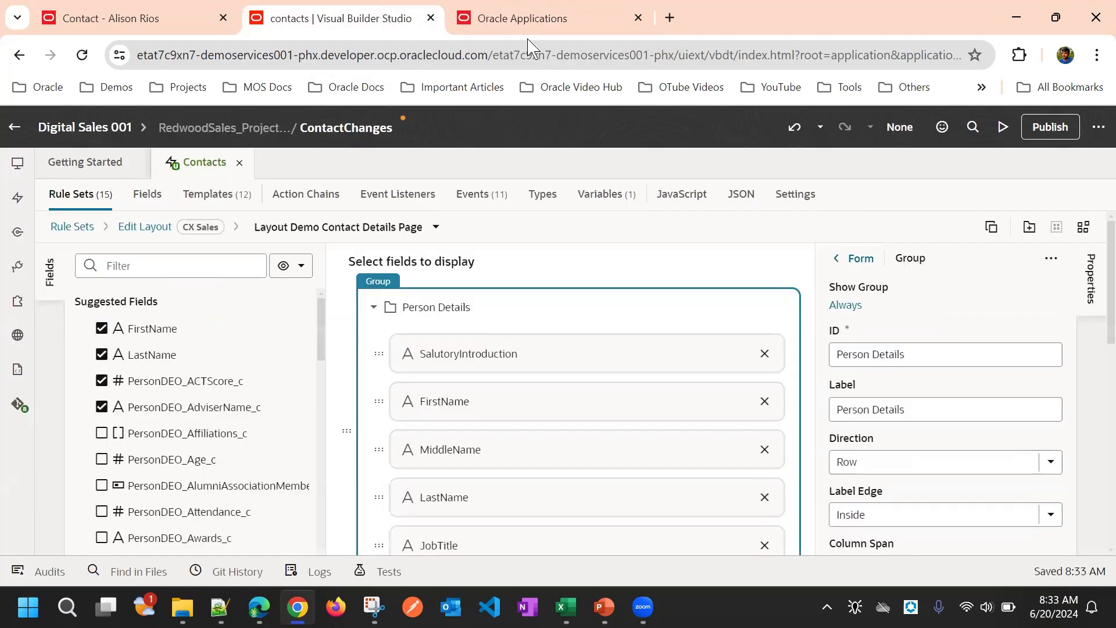
left_click(500, 17)
left_click(406, 15)
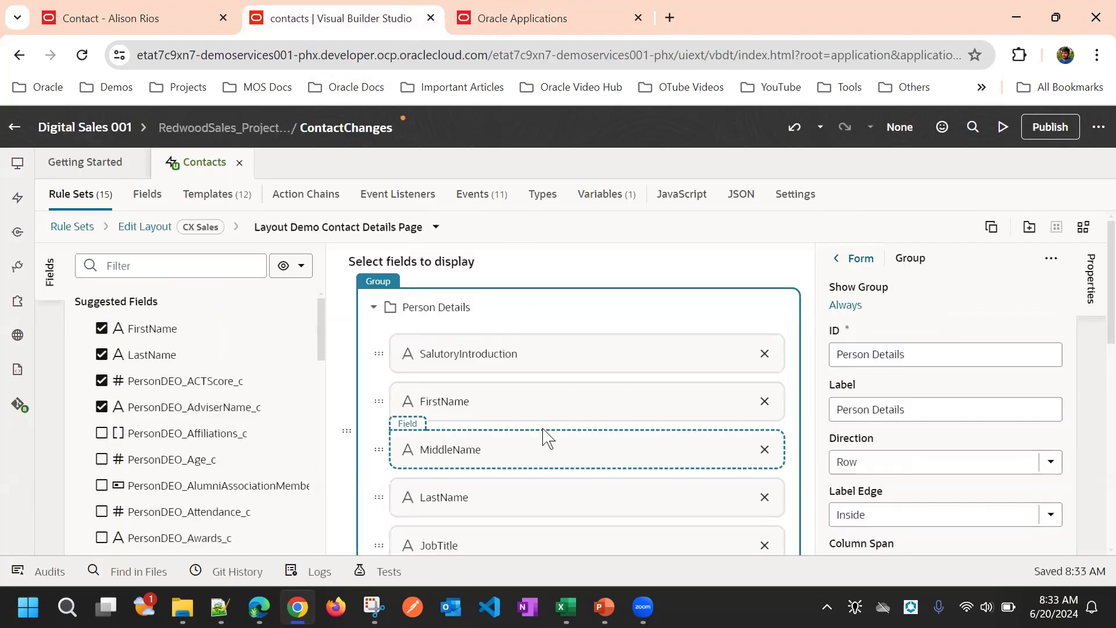
left_click(515, 12)
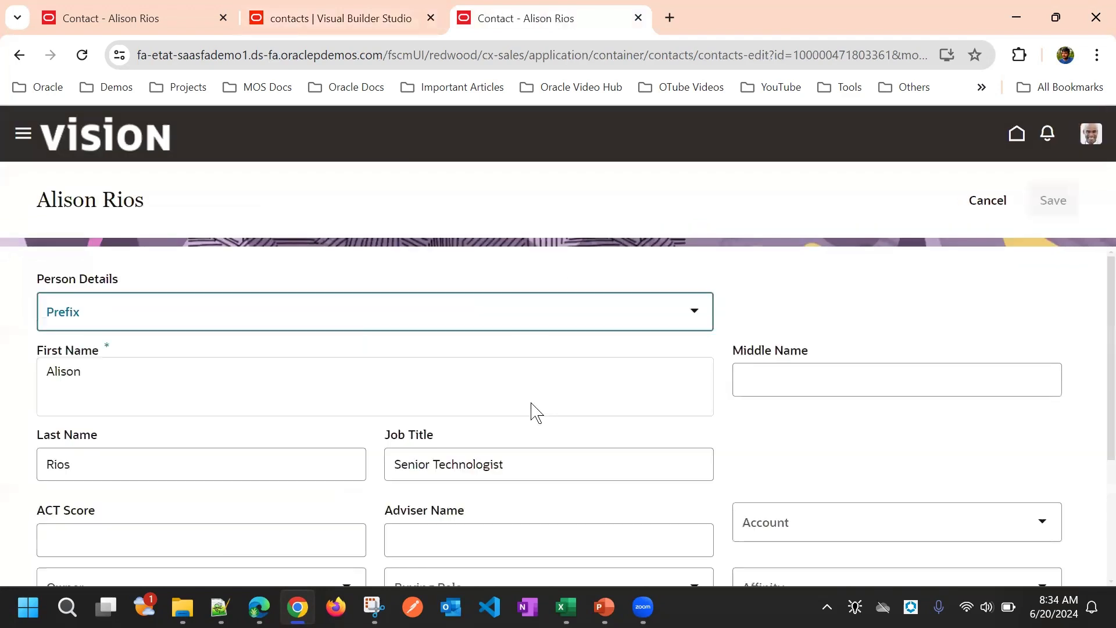
Examine the field arrangement on the refreshed contact page and compare it with the group's properties in the layout editor
scroll(536, 413, "down", 3)
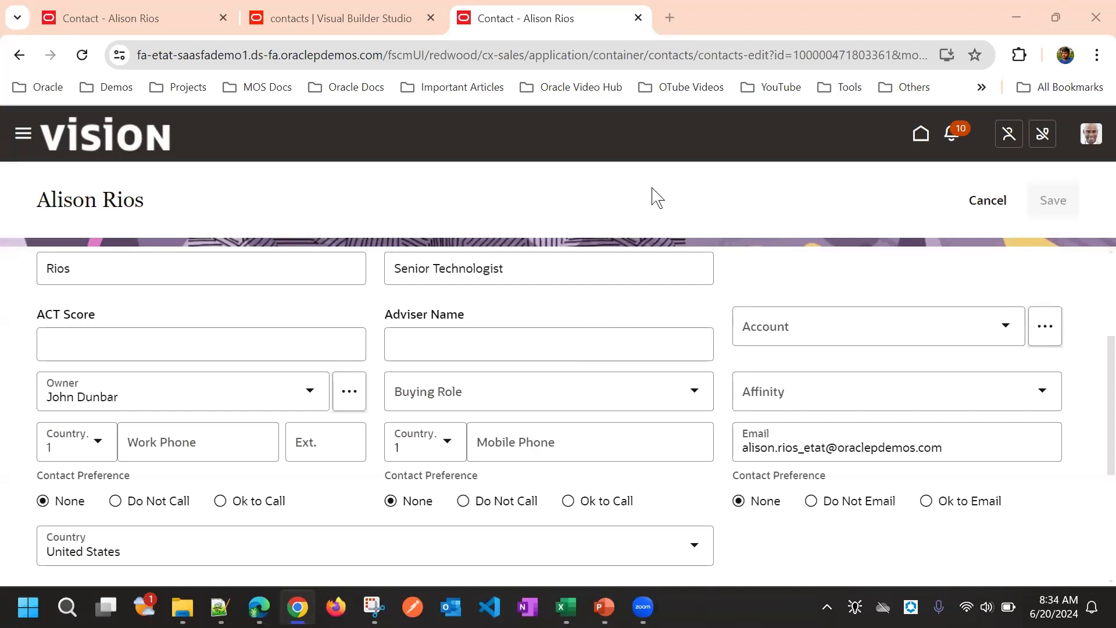
left_click(370, 17)
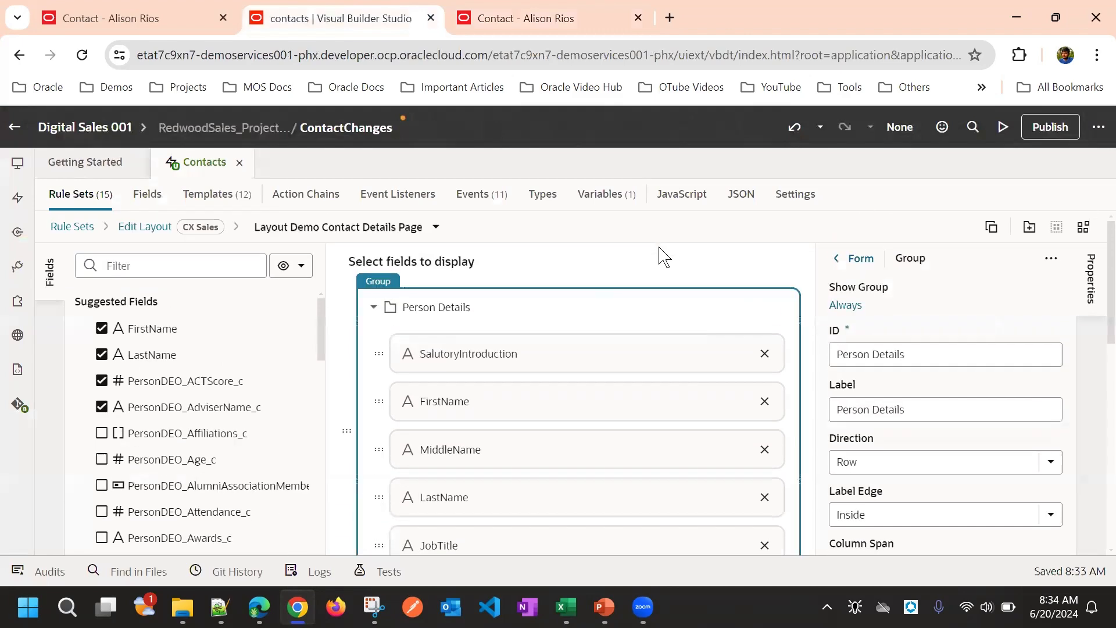
left_click(523, 17)
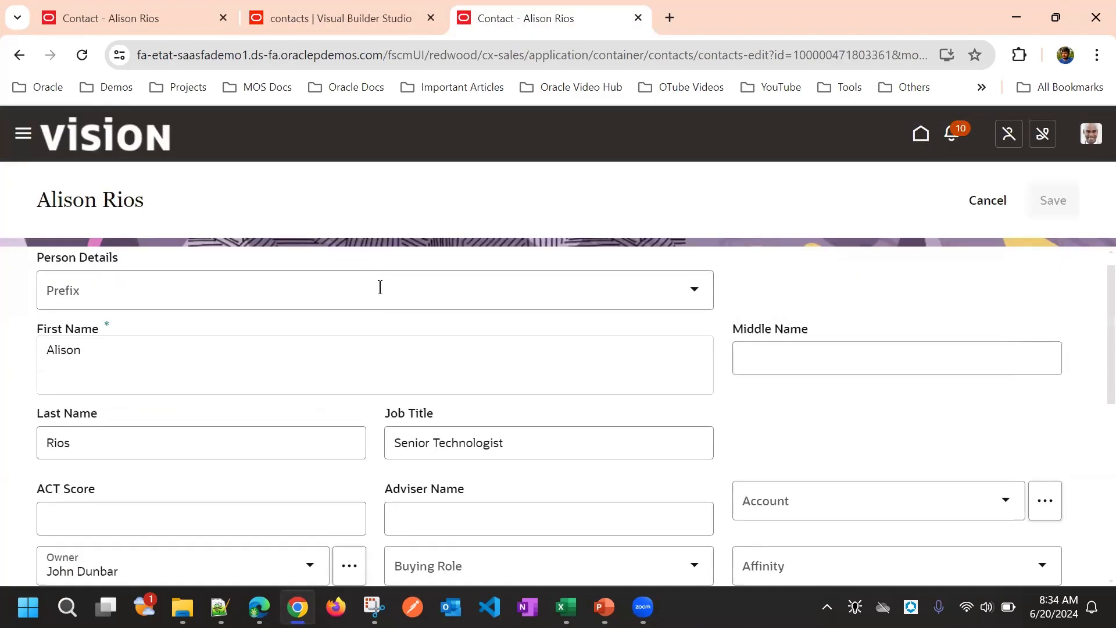